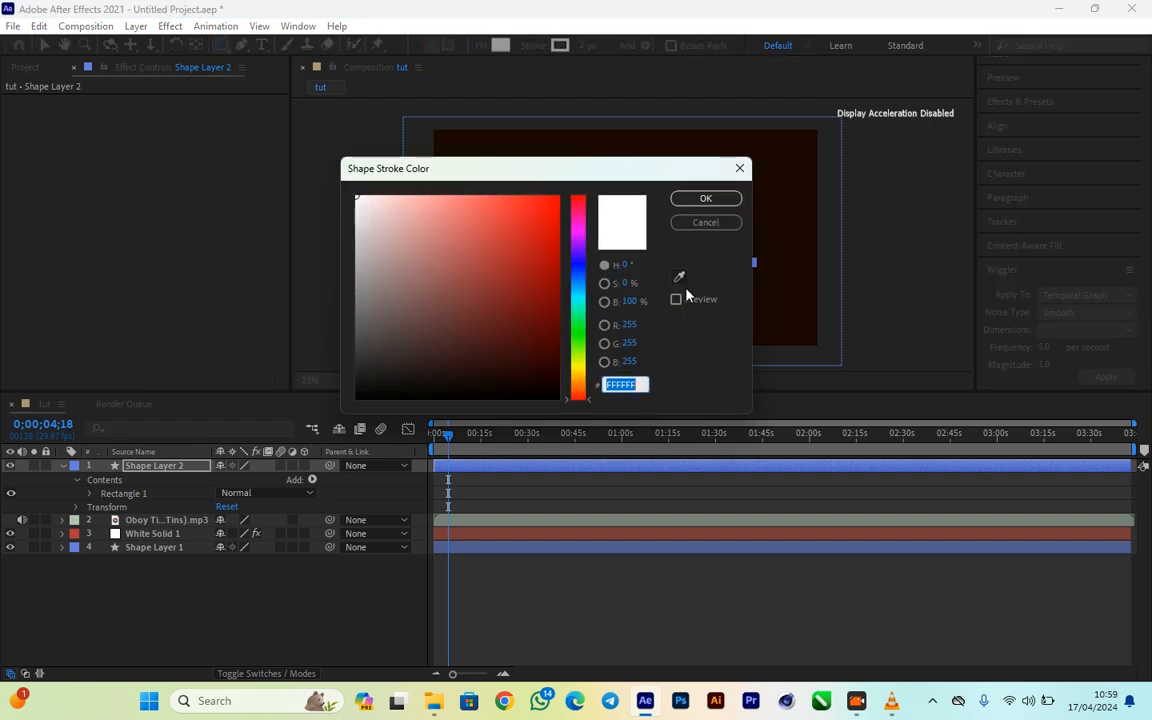
# - Dismiss the stroke color selection and review the stroke options of the thin white bar shape
pyautogui.click(720, 219)
pyautogui.click(535, 47)
pyautogui.click(553, 325)
pyautogui.click(535, 46)
pyautogui.click(551, 323)
# - Try to select the thin white bar beneath the audio spectrum with the Selection tool and switch to VLC media player
pyautogui.press('v')
pyautogui.click(642, 259)
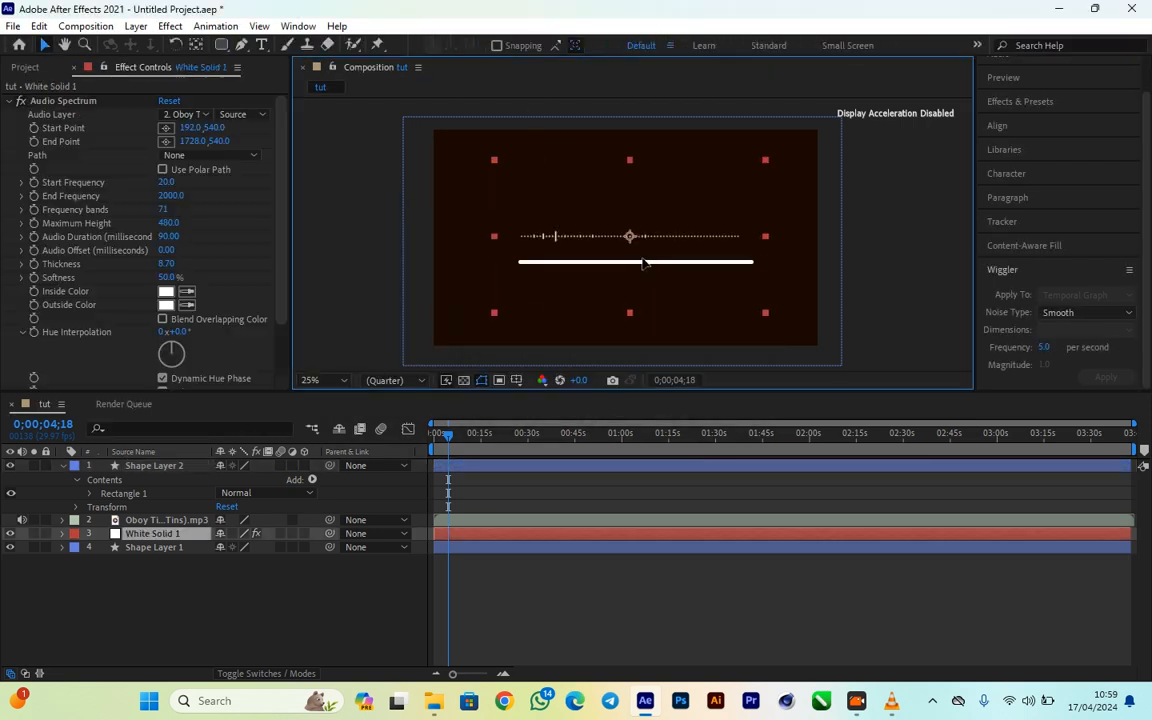
pyautogui.moveTo(729, 263); pyautogui.dragTo(725, 263)
pyautogui.click(868, 318)
pyautogui.click(891, 702)
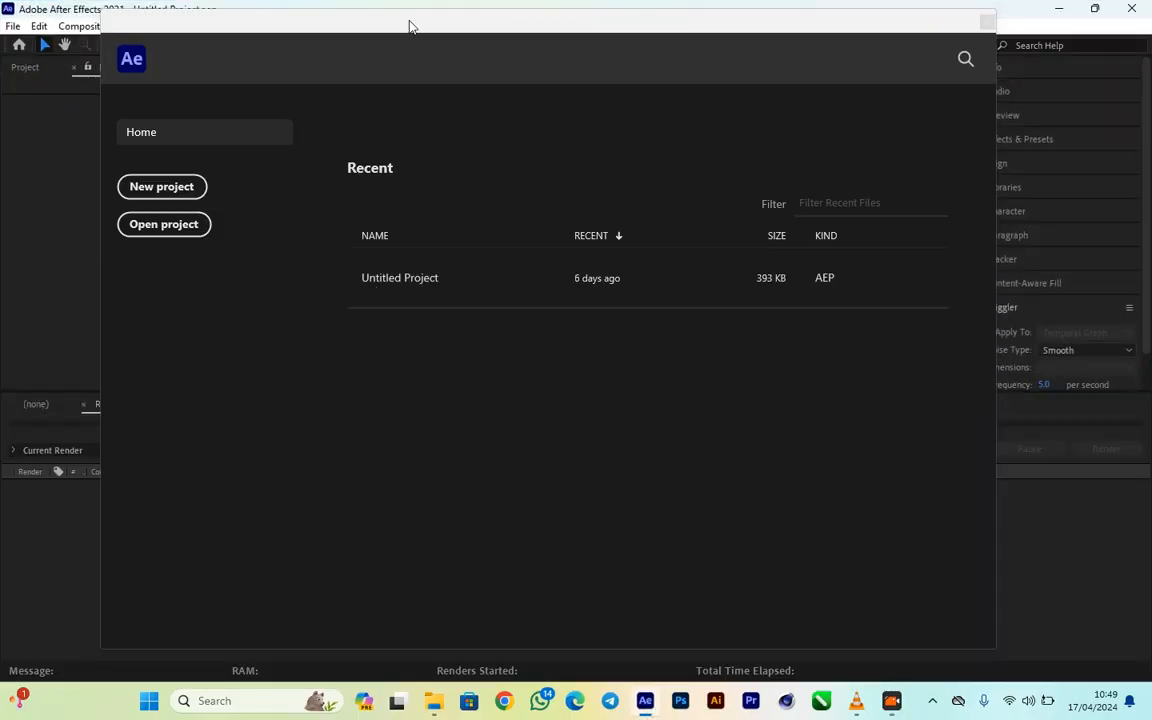
pyautogui.moveTo(409, 26); pyautogui.dragTo(474, 37)
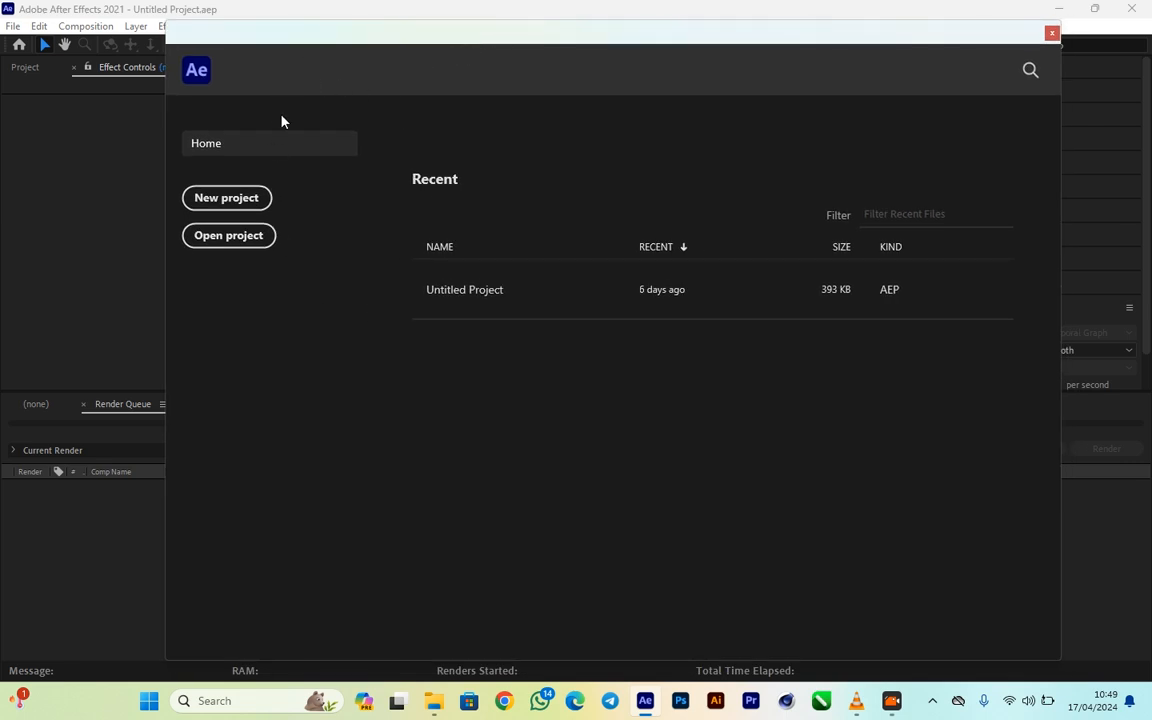
pyautogui.moveTo(381, 50); pyautogui.dragTo(347, 33)
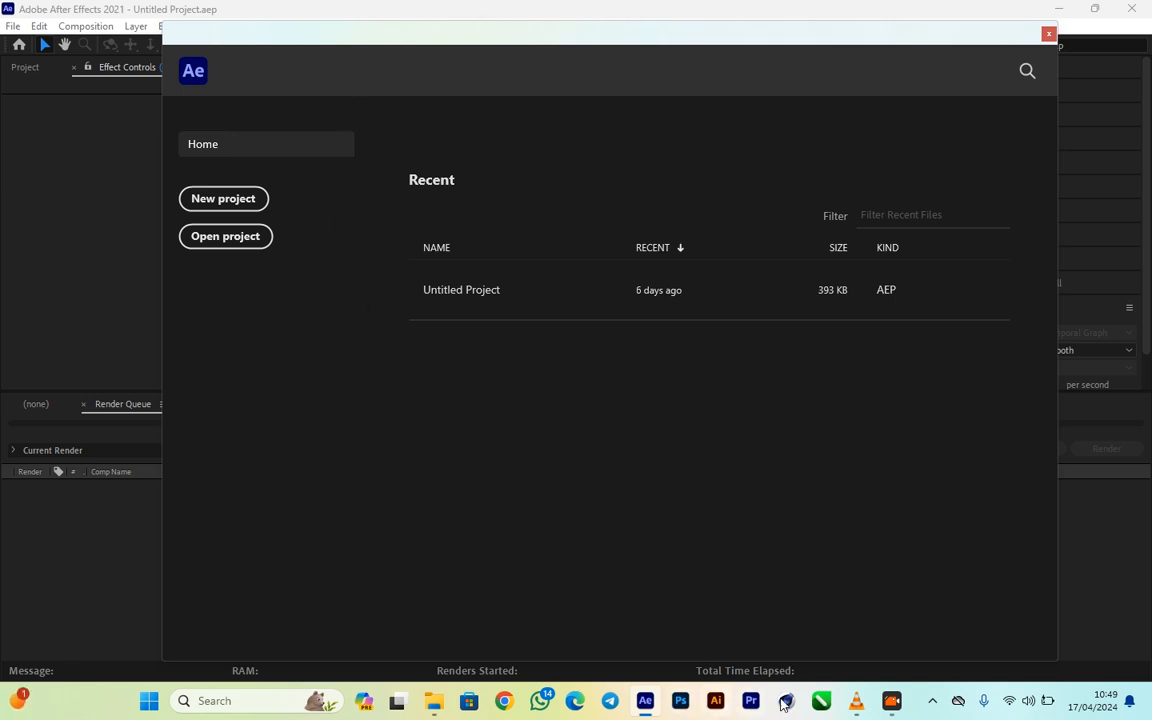
# - Preview parts of MAABENA LYRICS VIDEO.mp4 in VLC media player and close the player
pyautogui.click(866, 706)
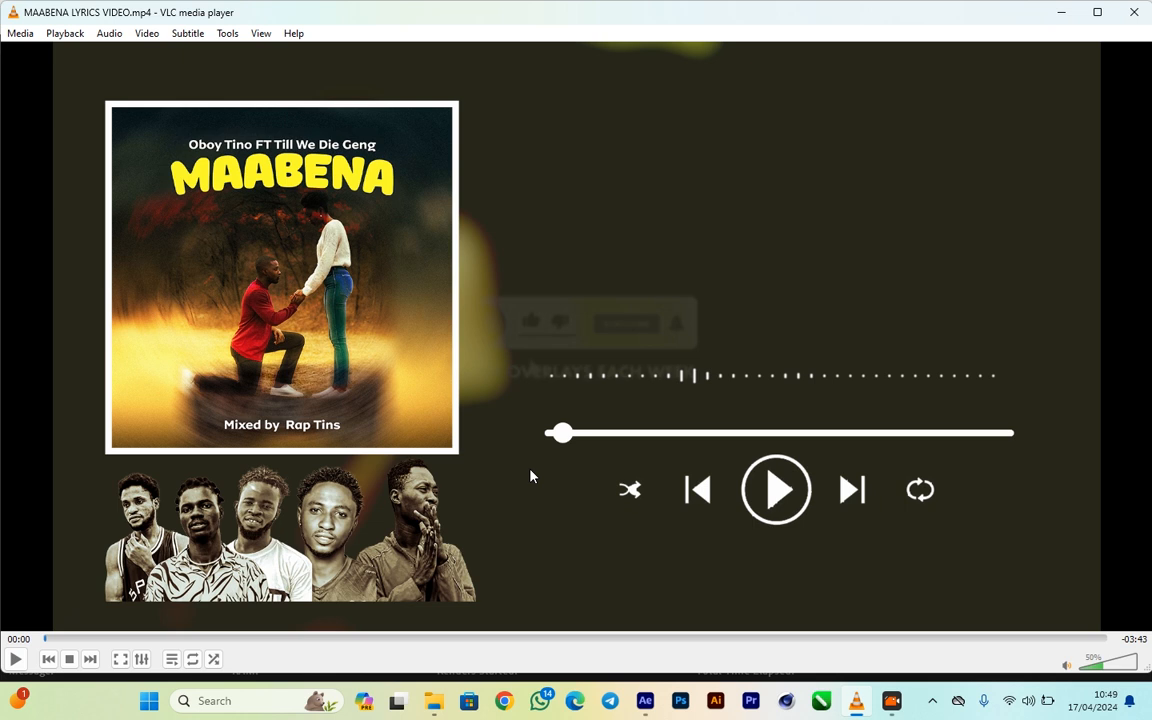
pyautogui.press('space')
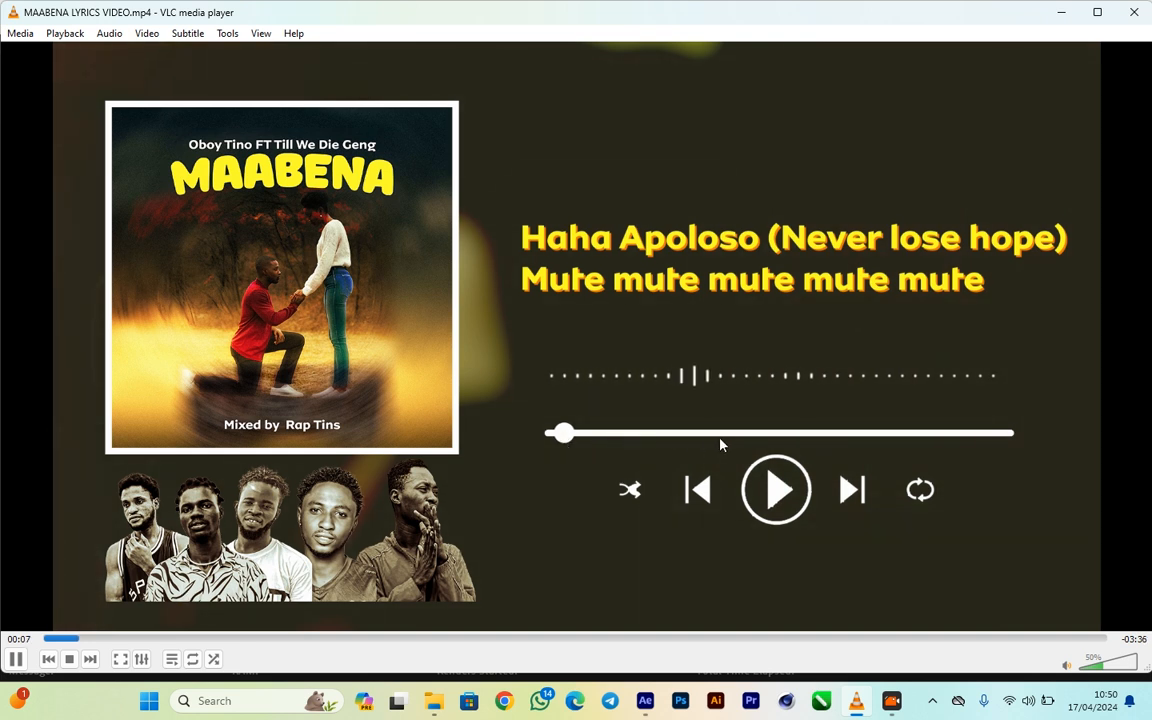
pyautogui.click(490, 638)
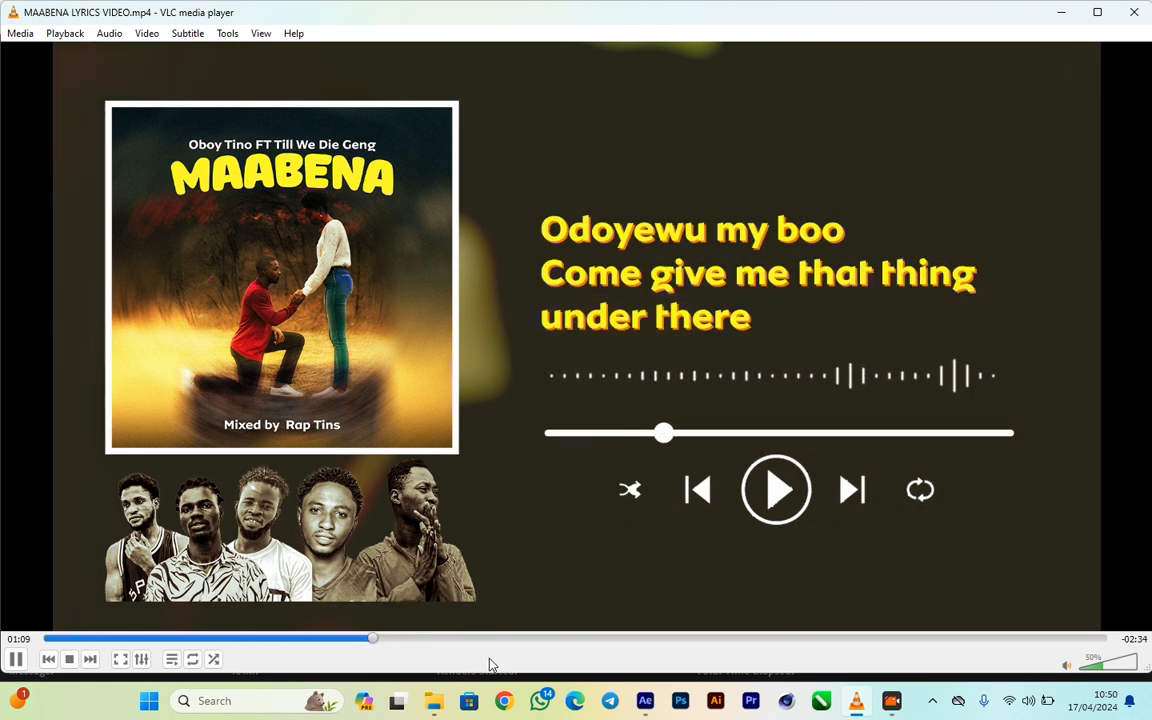
pyautogui.press('space')
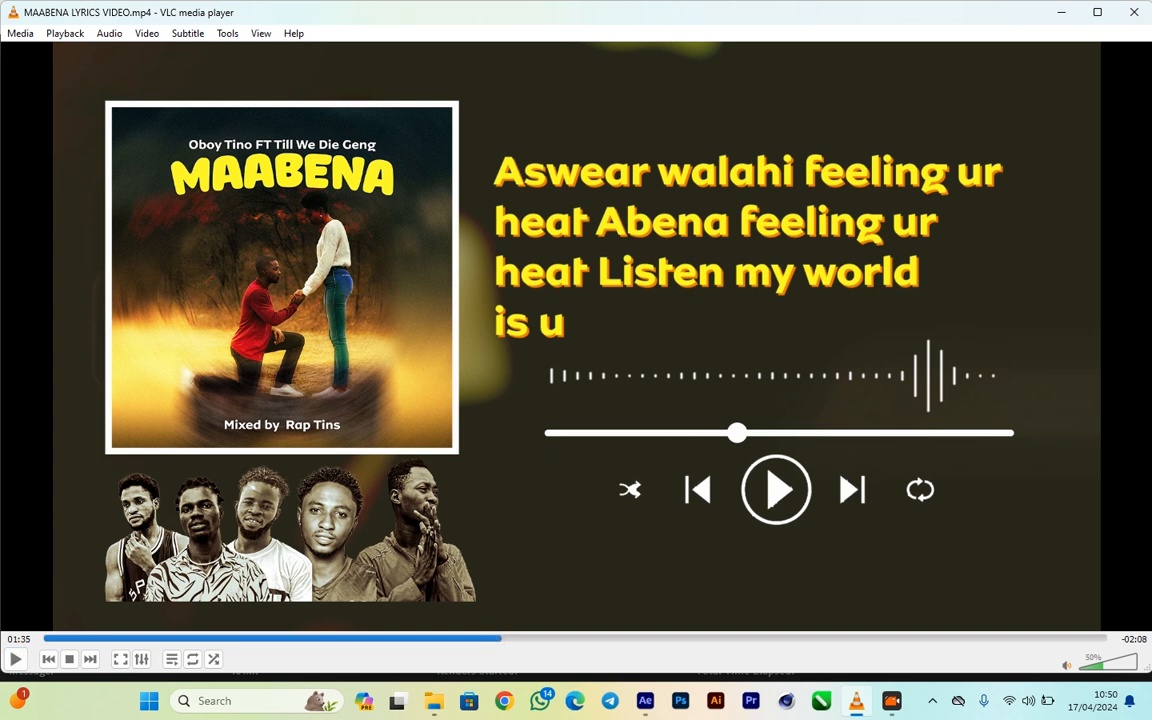
pyautogui.click(1135, 16)
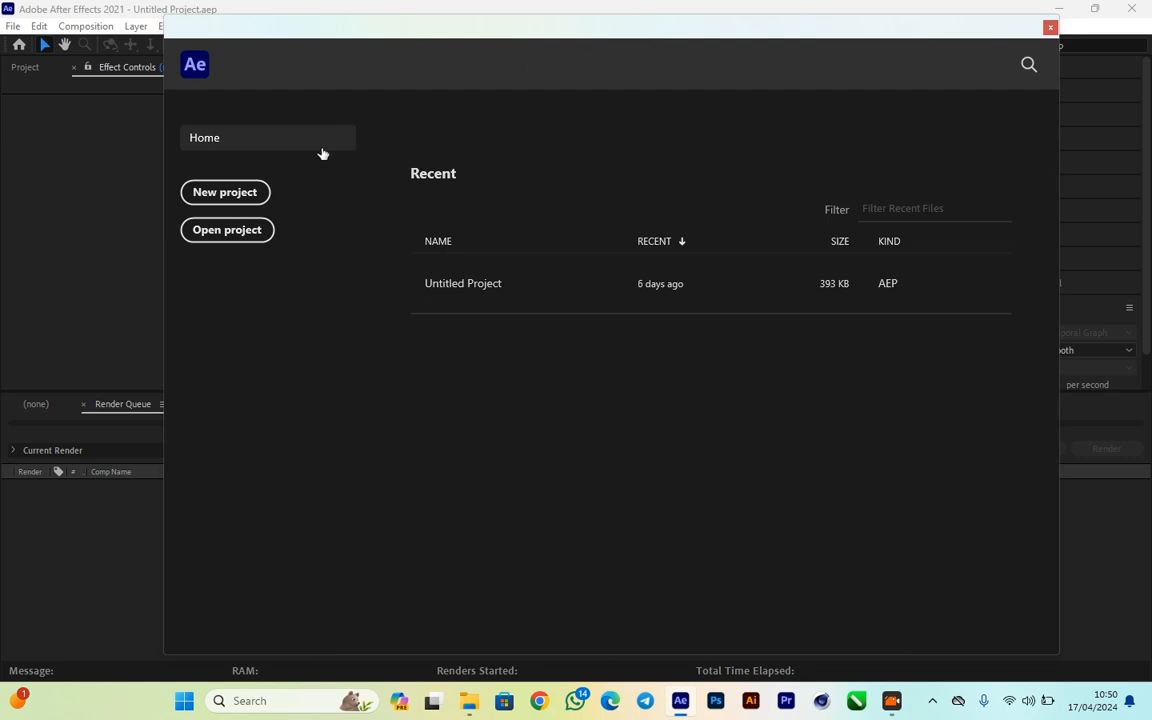
# - Start a new After Effects project and make the empty Project panel active
pyautogui.click(225, 193)
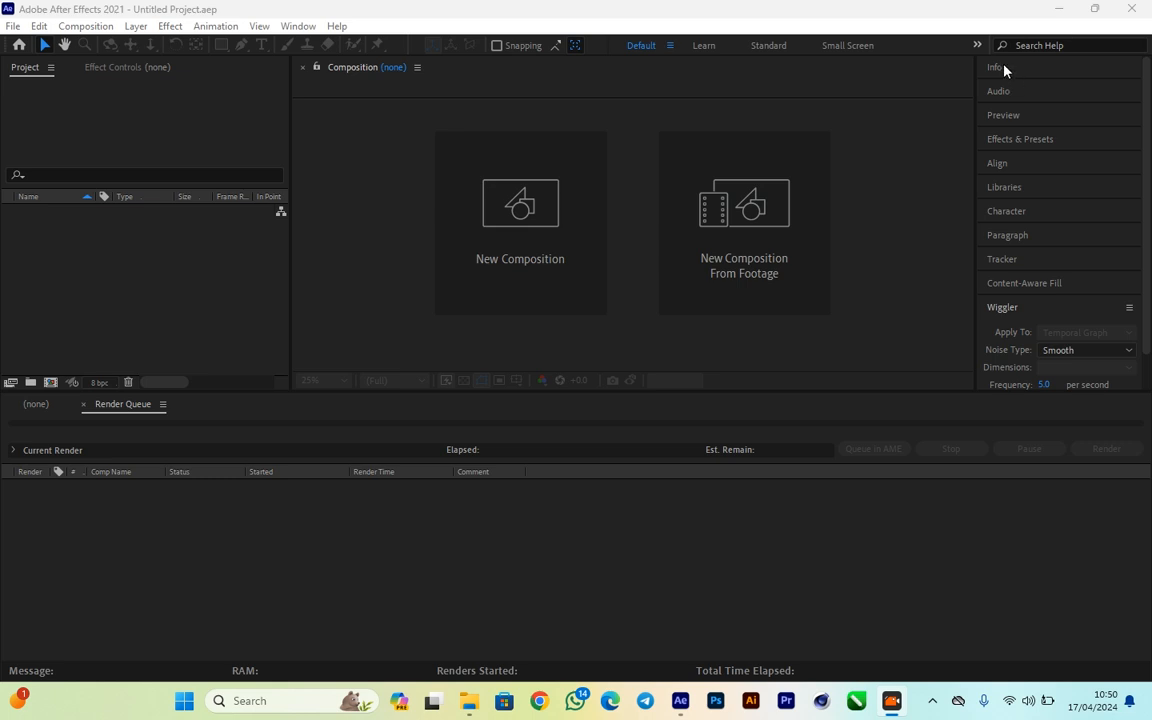
pyautogui.scroll(-1, 1034, 172)
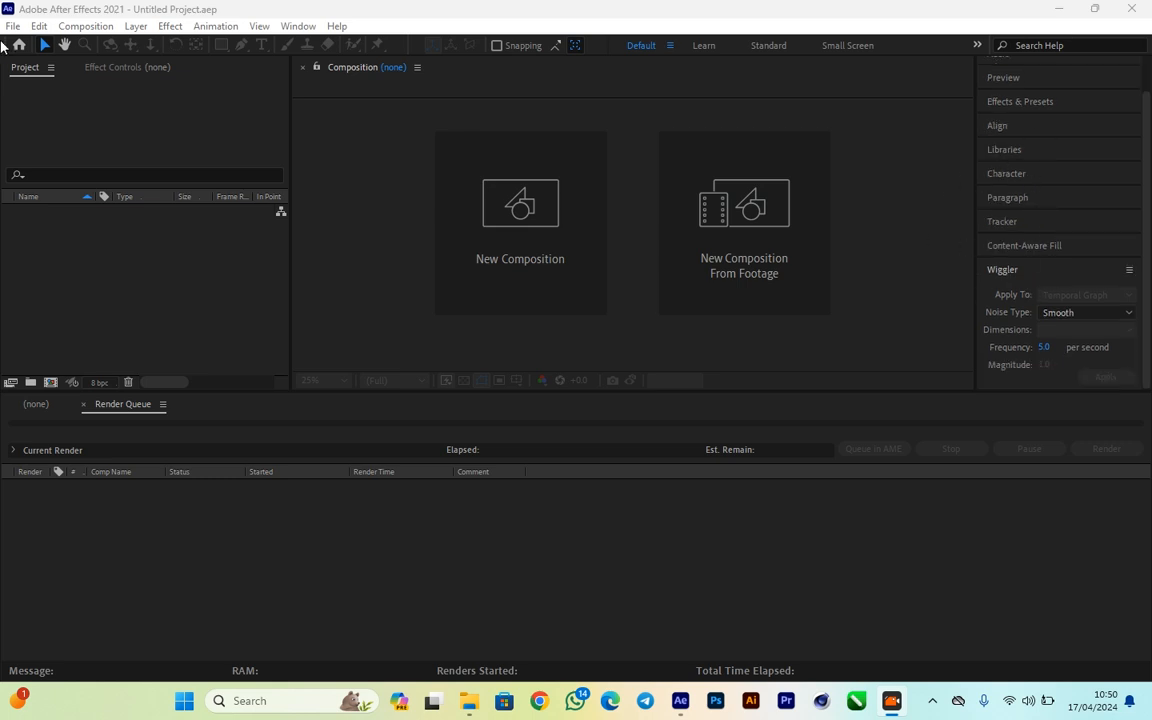
pyautogui.click(14, 76)
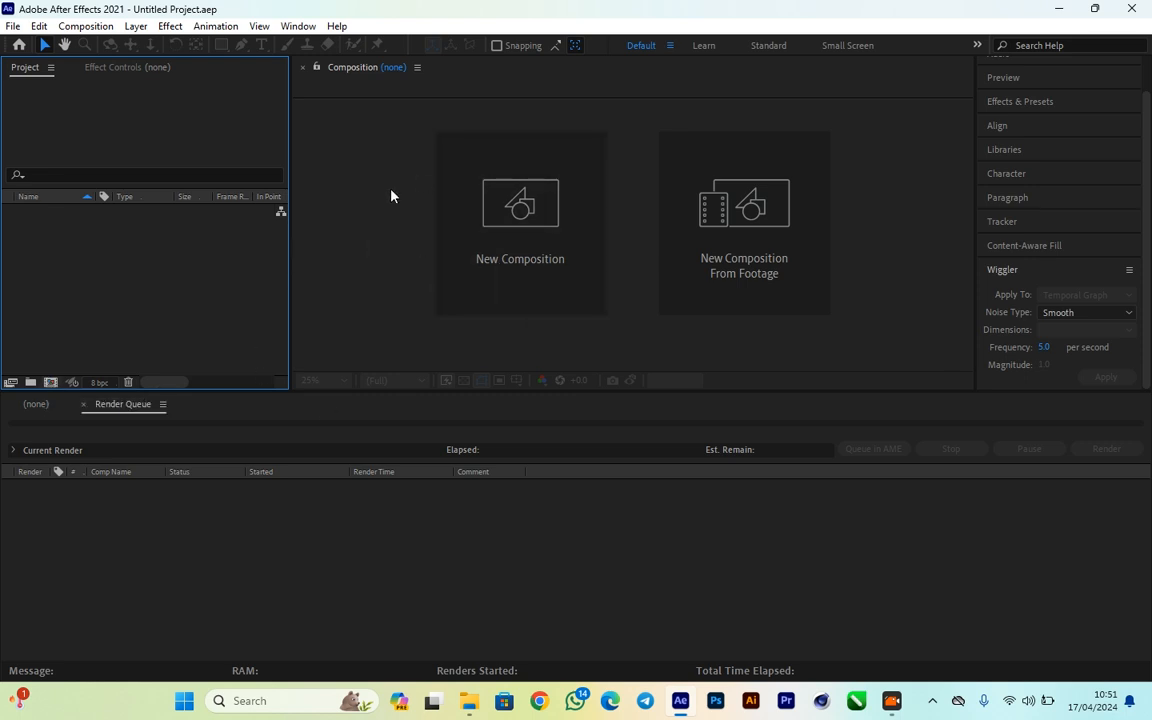
# - Create a composition named tut with the HDTV 1080 29.97 preset, a duration of 0;03;43;00 and a black background
pyautogui.click(558, 226)
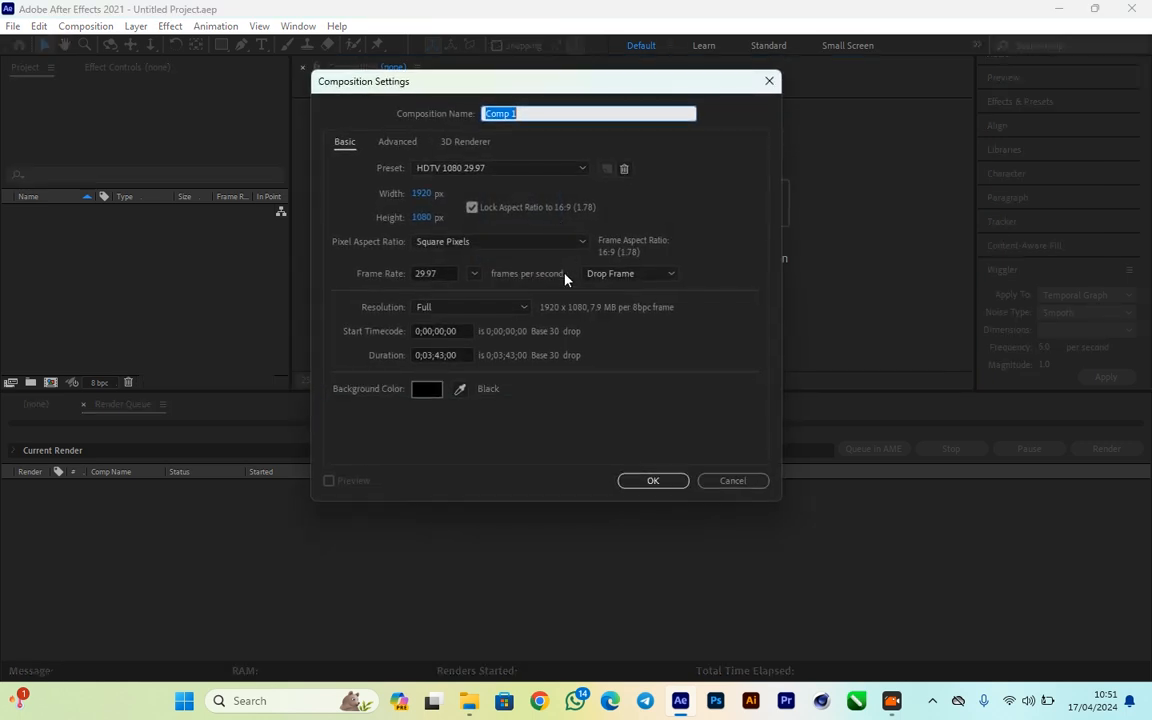
pyautogui.moveTo(558, 82); pyautogui.dragTo(445, 110)
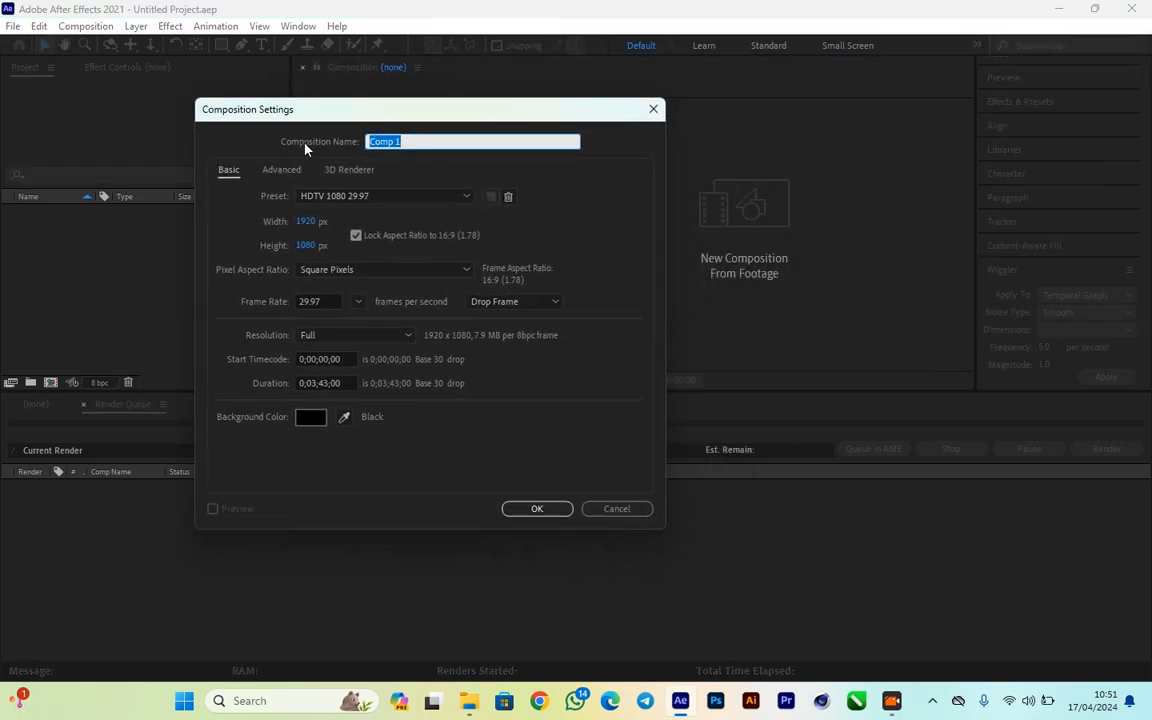
pyautogui.write('tut')
pyautogui.click(465, 197)
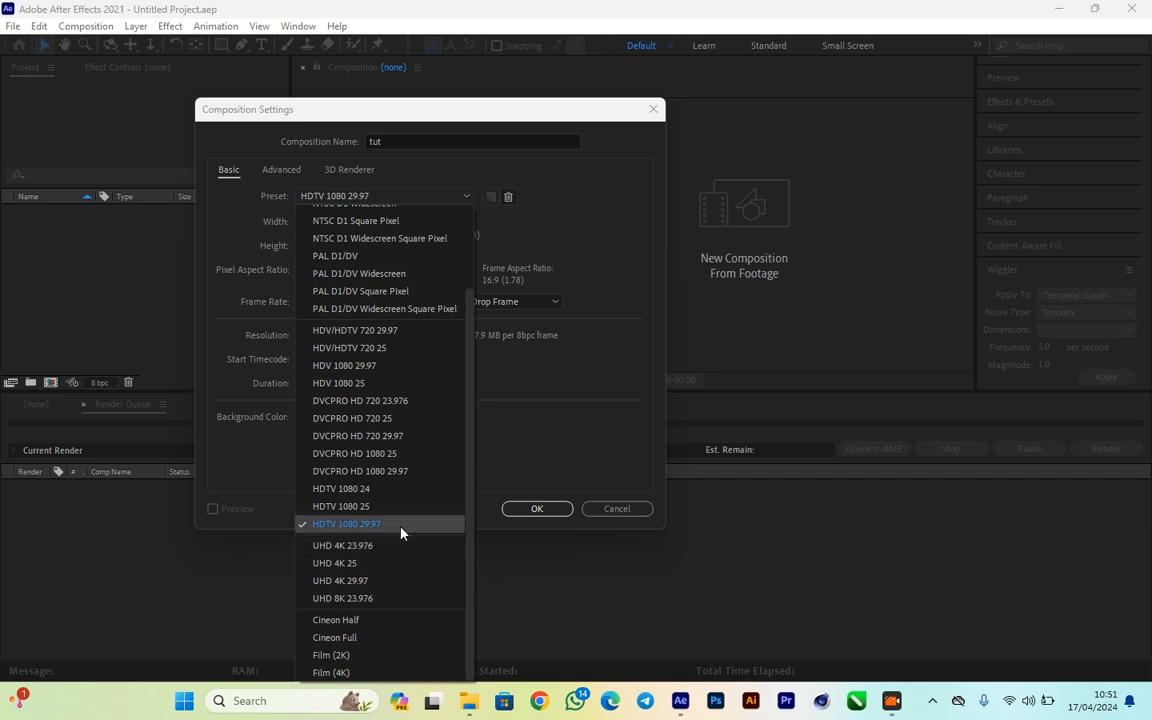
pyautogui.click(537, 441)
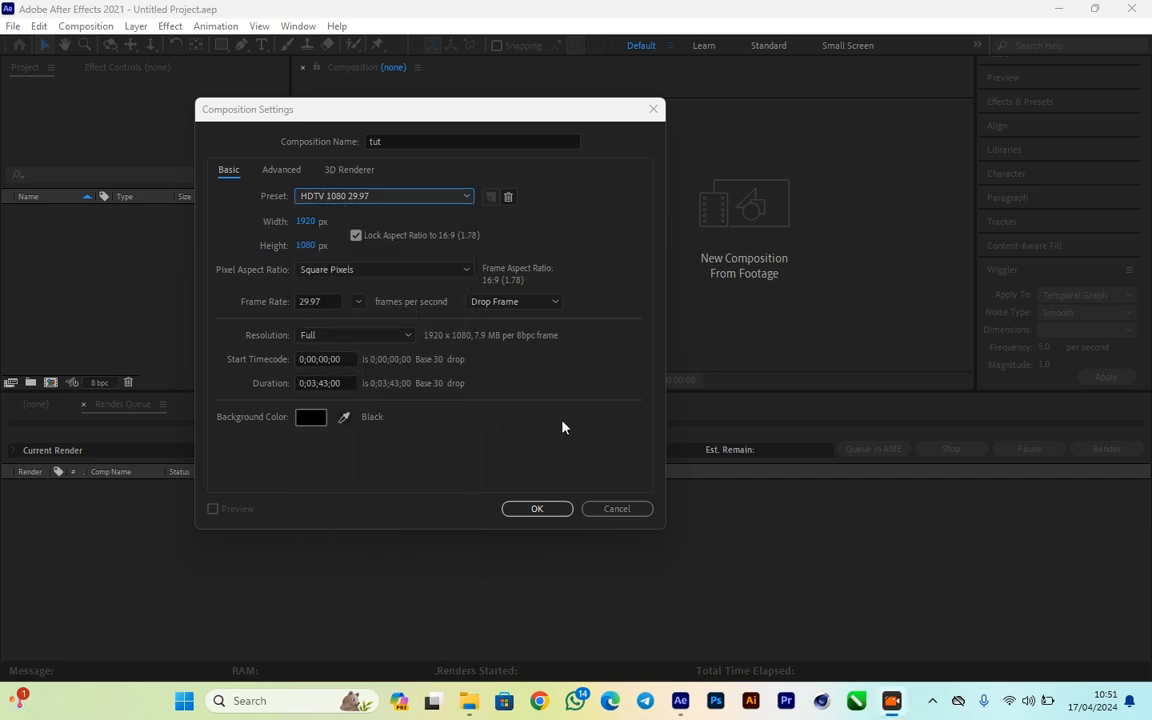
pyautogui.click(311, 418)
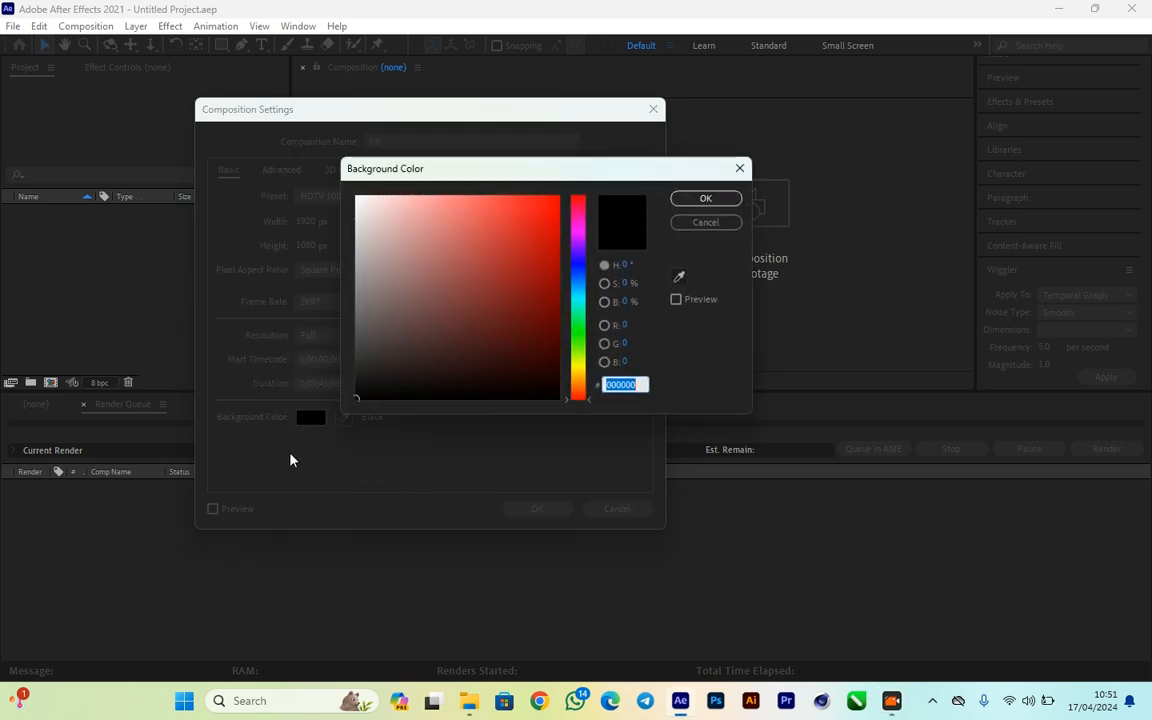
pyautogui.click(740, 168)
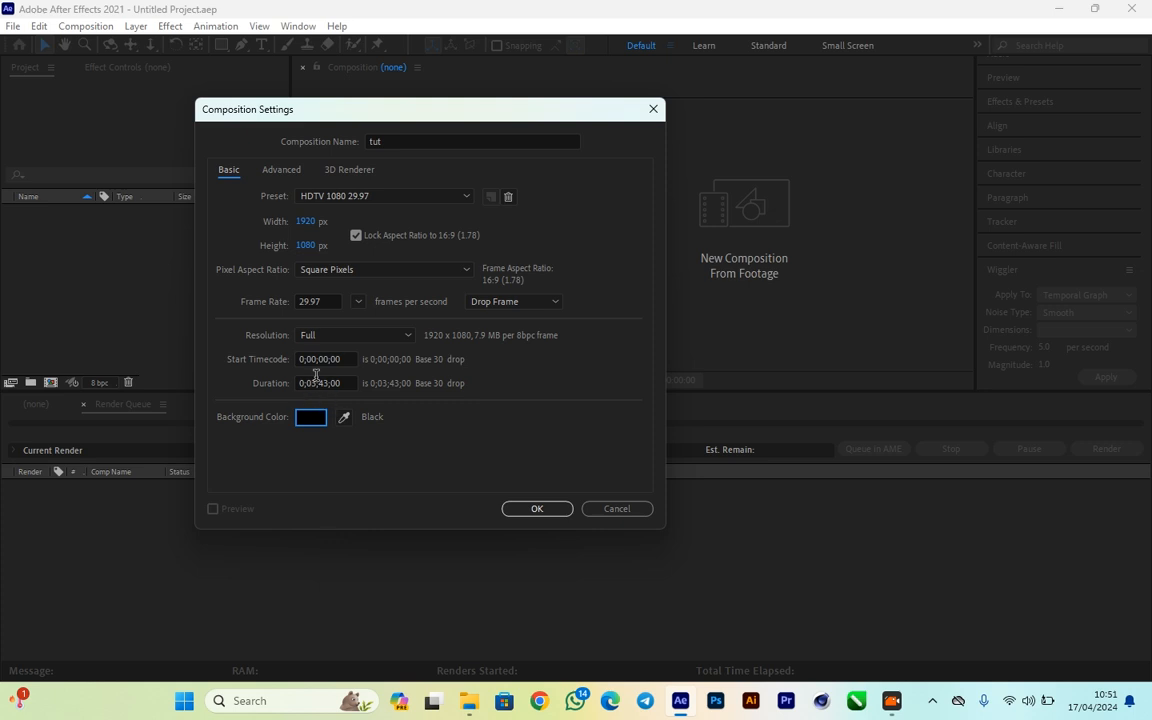
pyautogui.moveTo(417, 109); pyautogui.dragTo(492, 116)
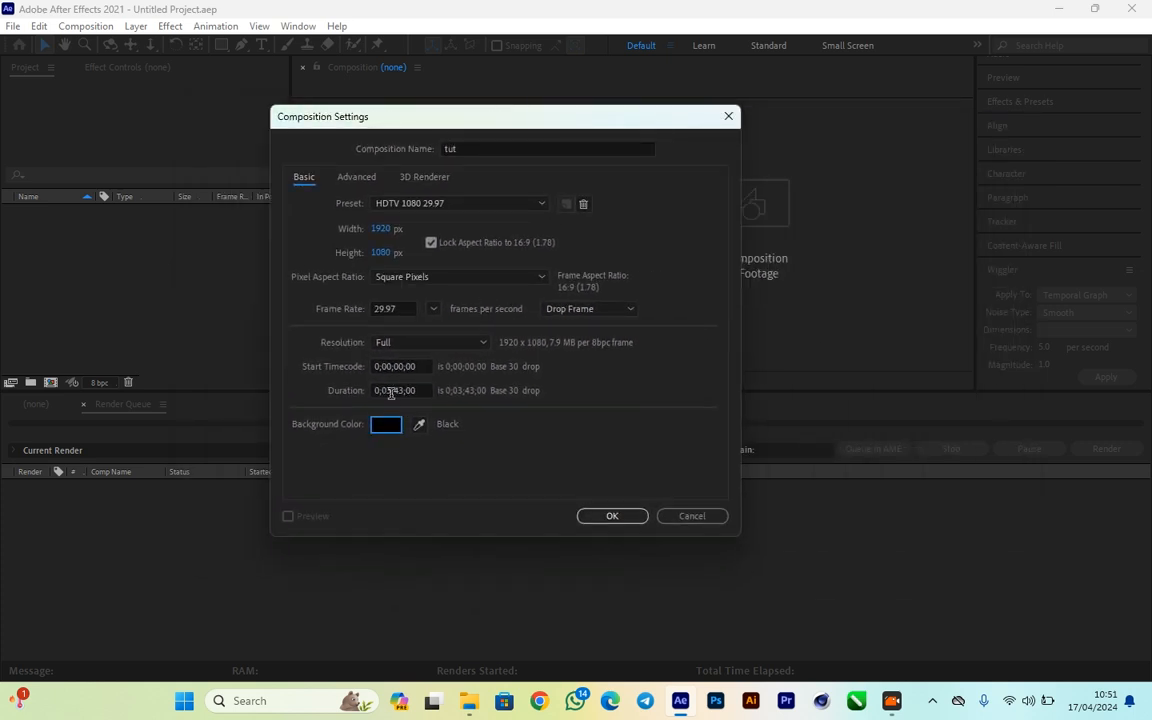
pyautogui.click(609, 519)
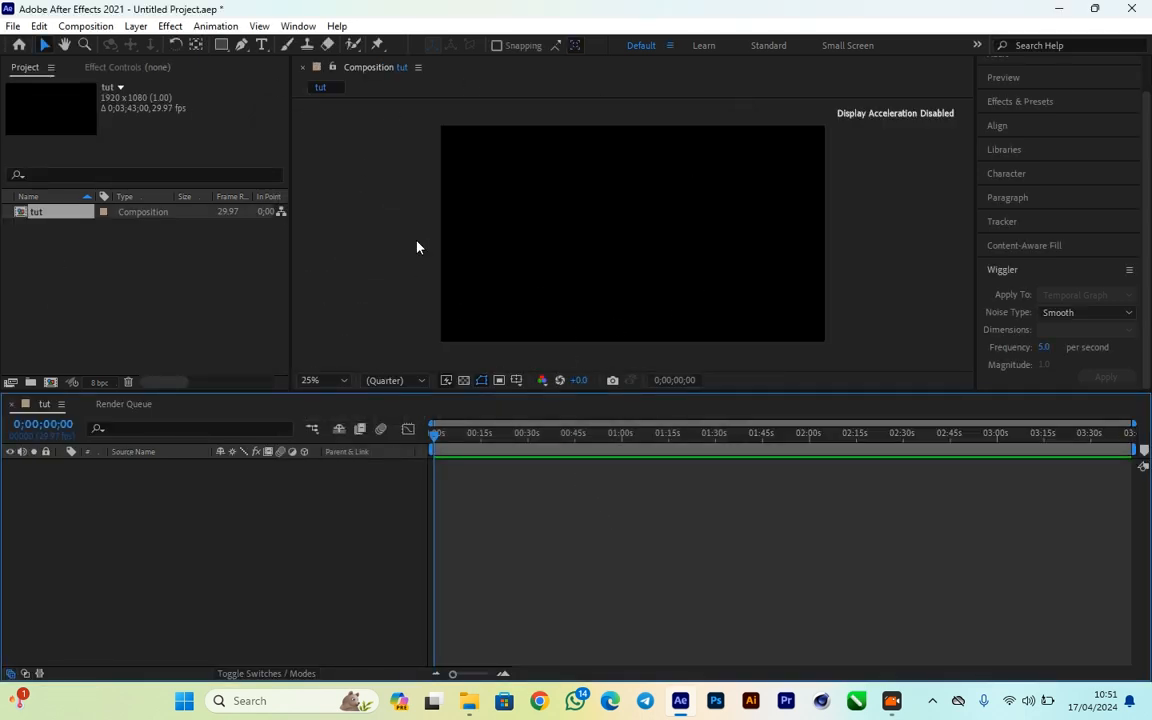
# - Try the Selection and Hand tools on the empty tut composition
pyautogui.moveTo(52, 217); pyautogui.dragTo(50, 214)
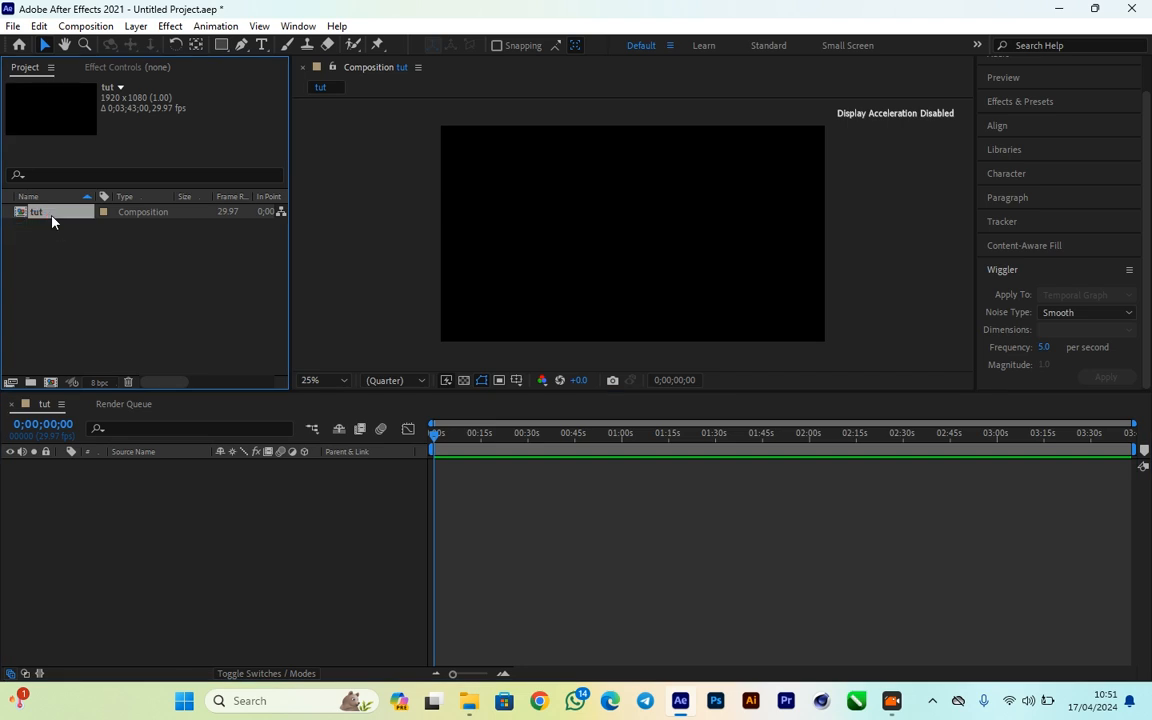
pyautogui.click(303, 525)
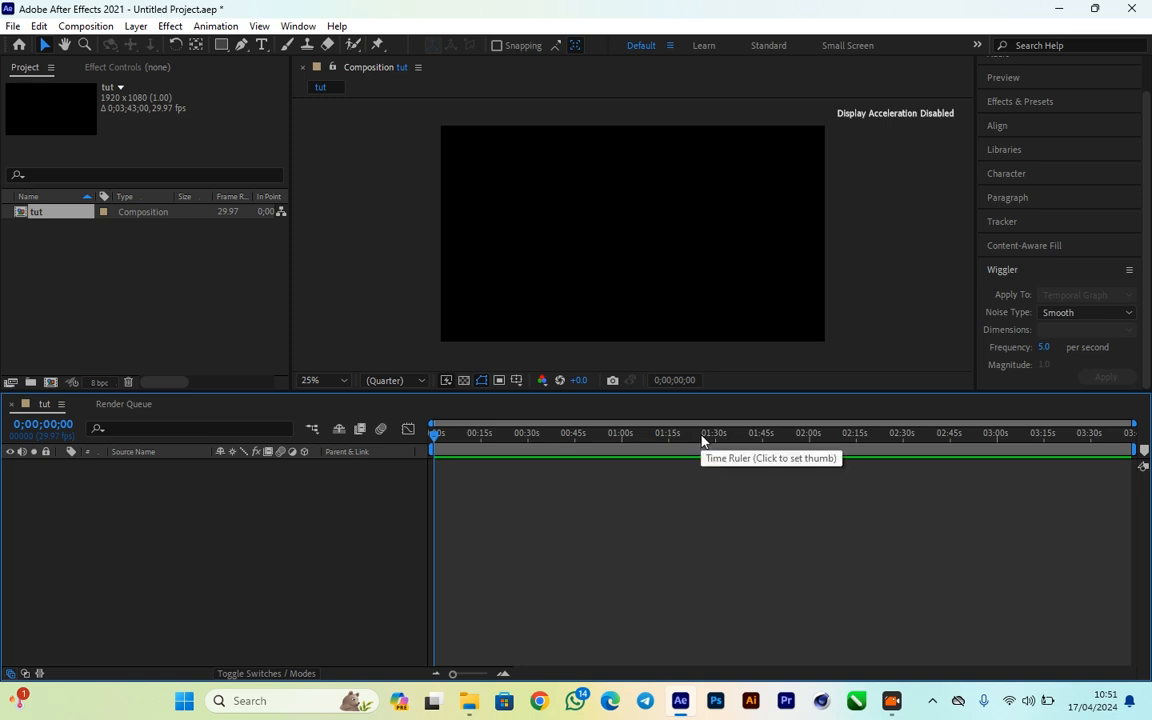
pyautogui.click(43, 48)
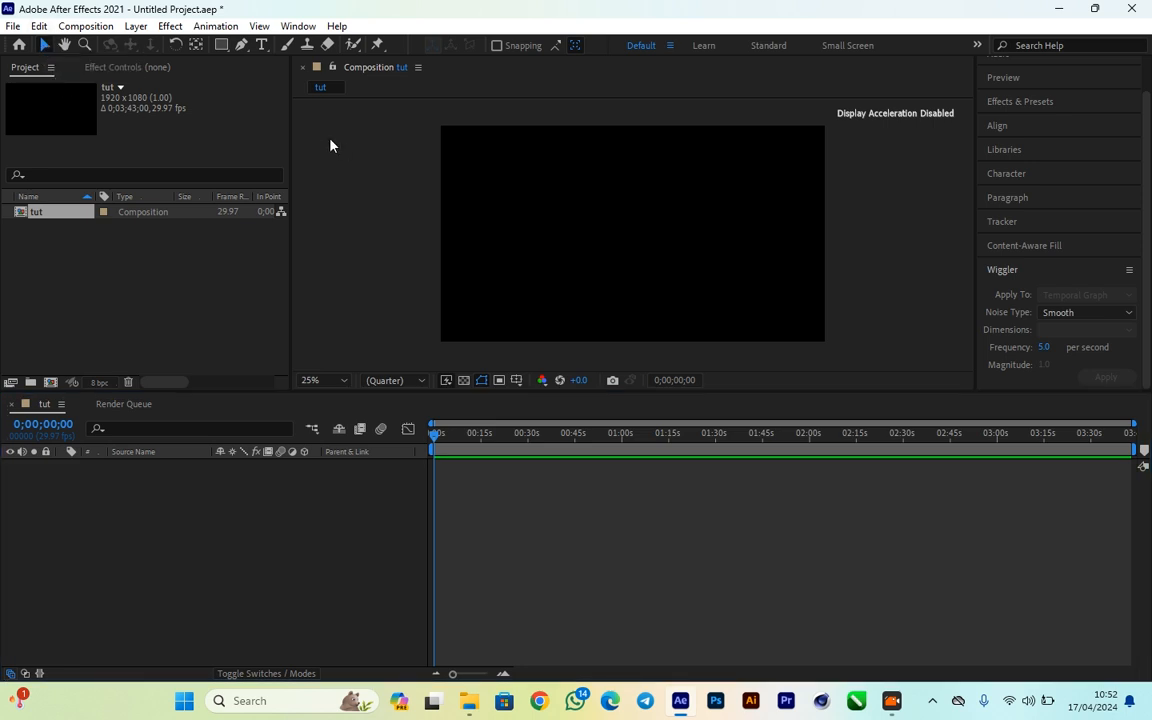
pyautogui.click(64, 44)
pyautogui.moveTo(563, 200); pyautogui.dragTo(535, 237)
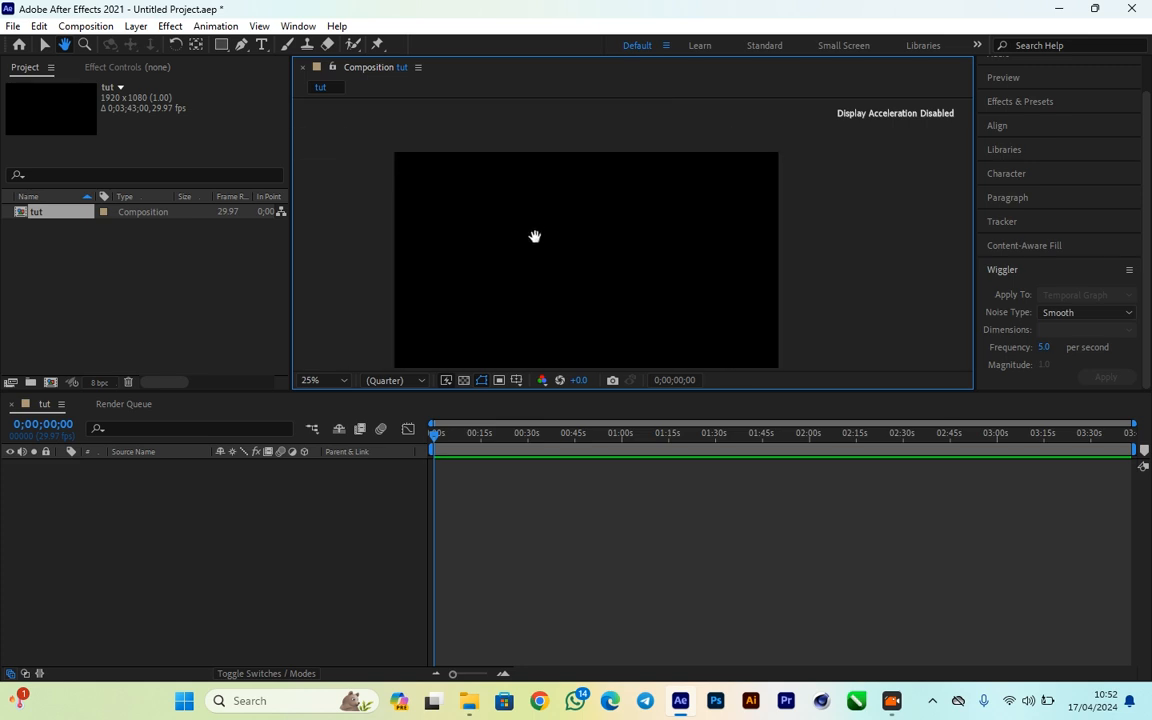
# - Try the Zoom tool on the empty composition and recentre the whole frame at 25% with the Hand tool
pyautogui.click(84, 45)
pyautogui.click(551, 241)
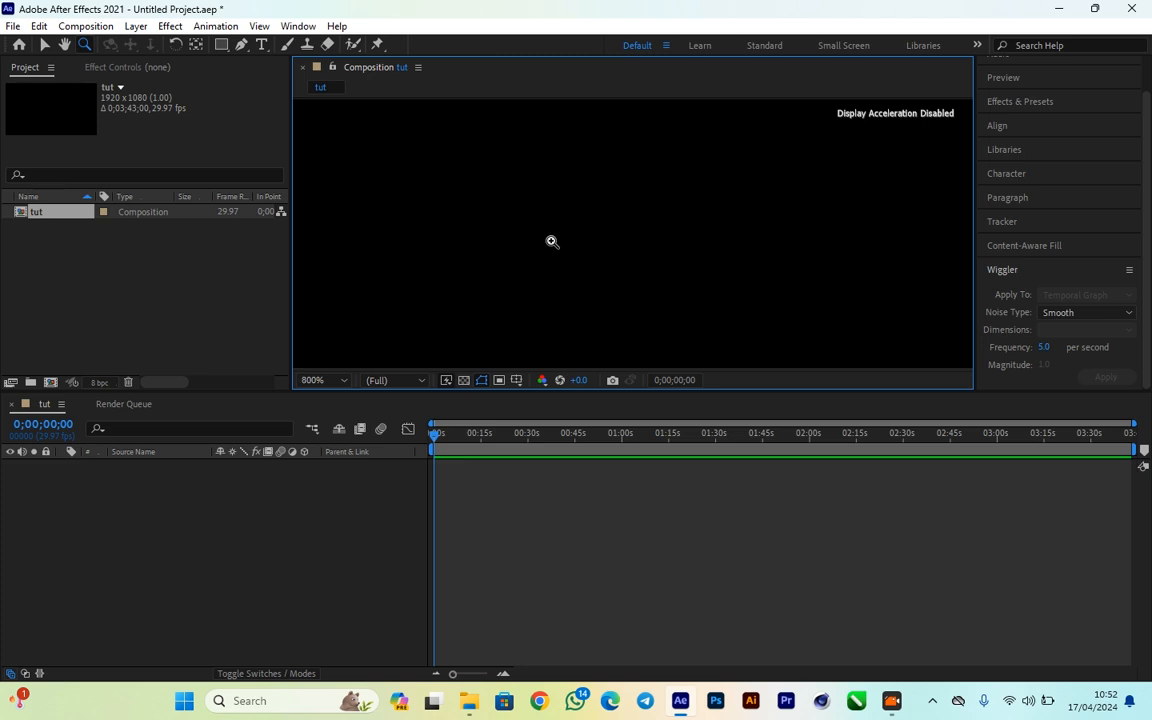
pyautogui.keyDown('alt'); pyautogui.click(551, 241); pyautogui.keyUp('alt')
pyautogui.keyDown('alt'); pyautogui.click(554, 243); pyautogui.keyUp('alt')
pyautogui.keyDown('alt'); pyautogui.click(554, 243); pyautogui.keyUp('alt')
pyautogui.keyDown('alt'); pyautogui.click(554, 243); pyautogui.keyUp('alt')
pyautogui.keyDown('alt'); pyautogui.click(848, 230); pyautogui.keyUp('alt')
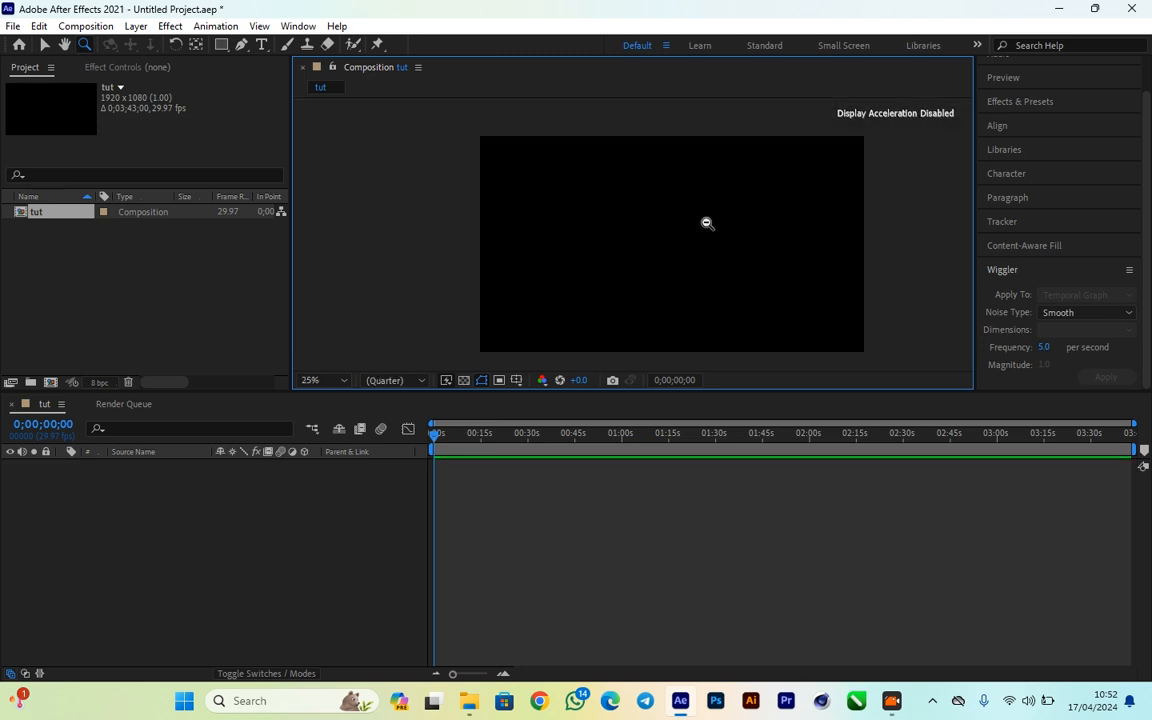
pyautogui.keyDown('alt'); pyautogui.click(800, 221); pyautogui.keyUp('alt')
pyautogui.click(545, 229)
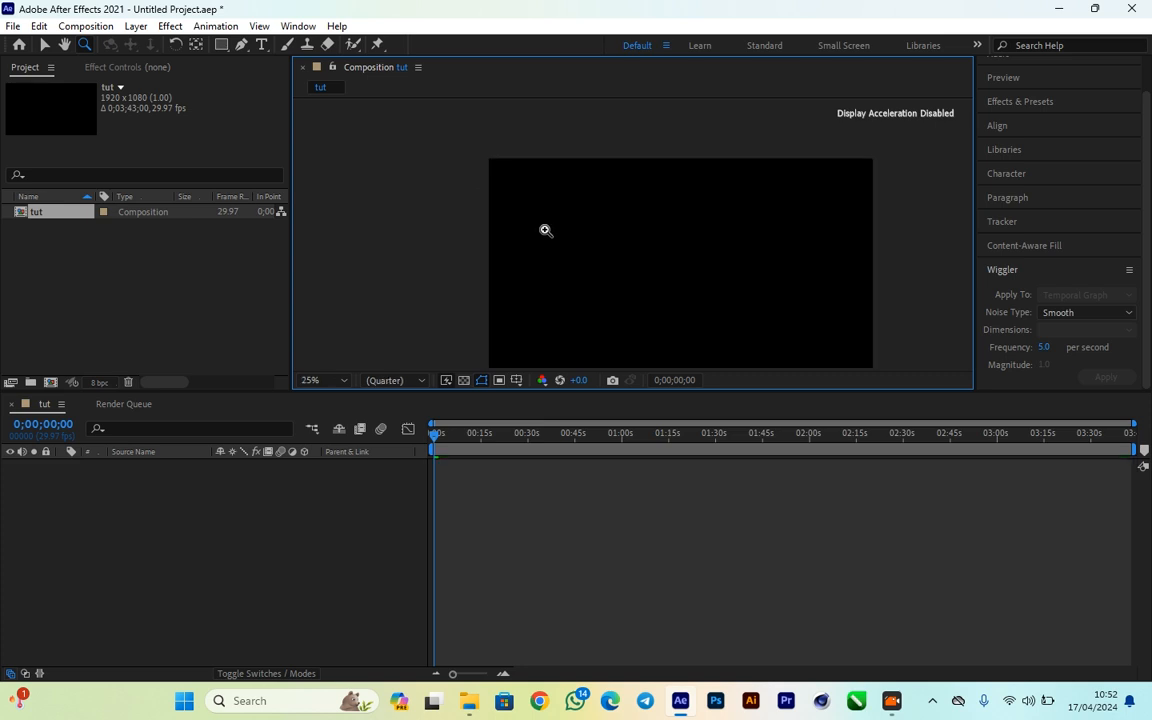
pyautogui.scroll(-3, 771, 275)
pyautogui.scroll(2, 771, 275)
pyautogui.scroll(2, 670, 287)
pyautogui.scroll(-4, 670, 287)
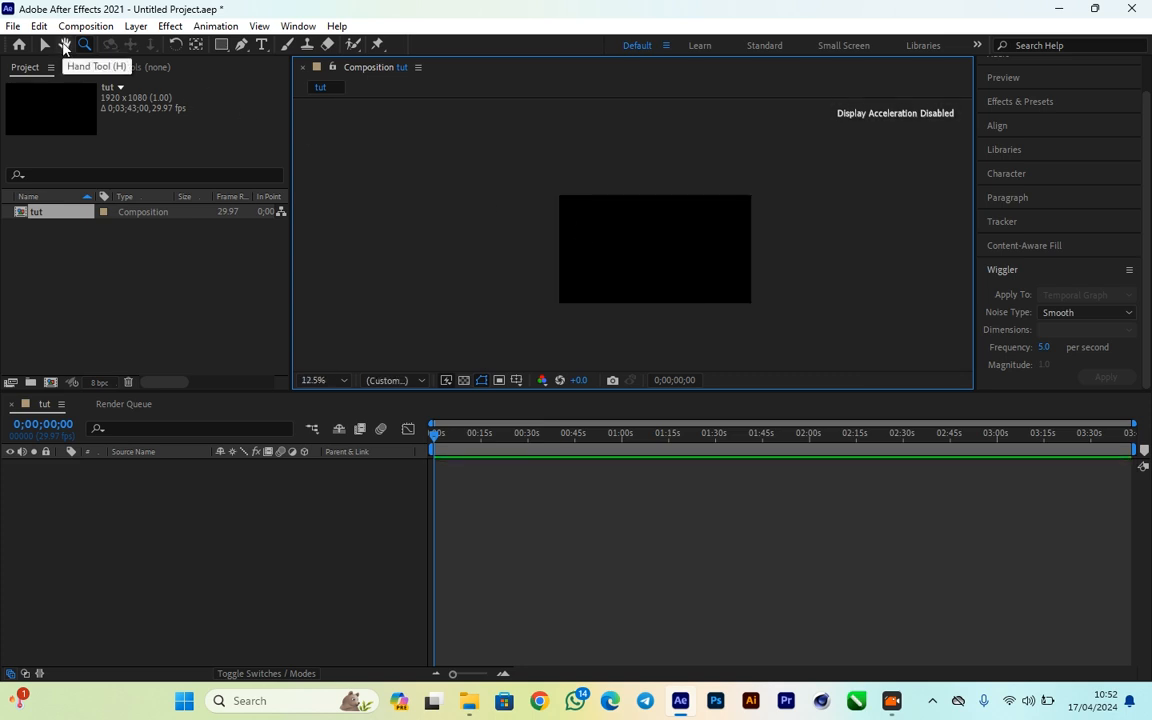
pyautogui.click(65, 46)
pyautogui.scroll(2, 632, 291)
pyautogui.scroll(-1, 632, 291)
pyautogui.moveTo(643, 279); pyautogui.dragTo(592, 256)
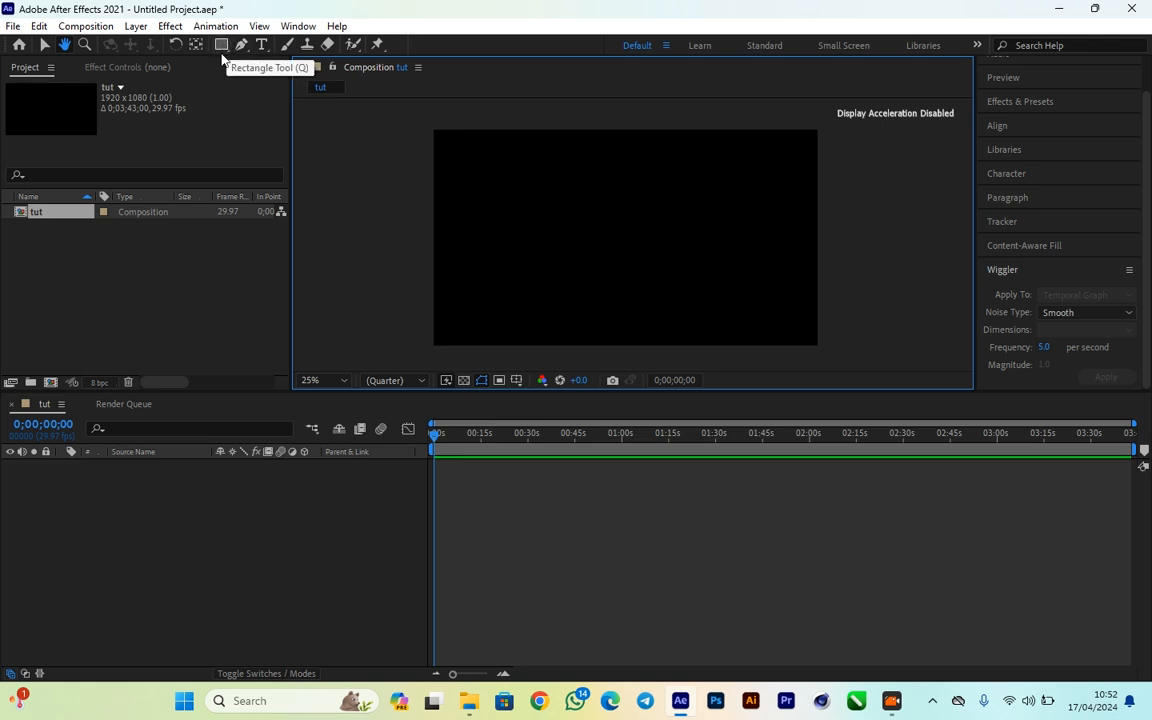
# - Draw a rectangle with the Rectangle tool that extends slightly beyond all edges of the composition frame
pyautogui.click(218, 47)
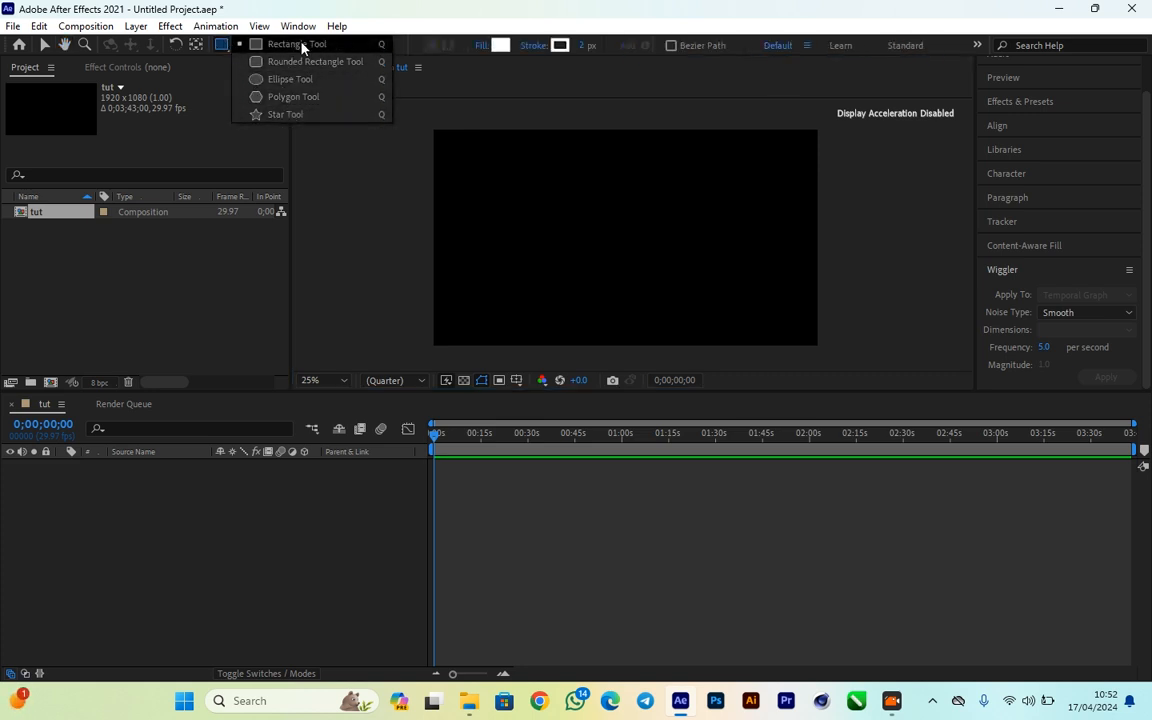
pyautogui.click(222, 45)
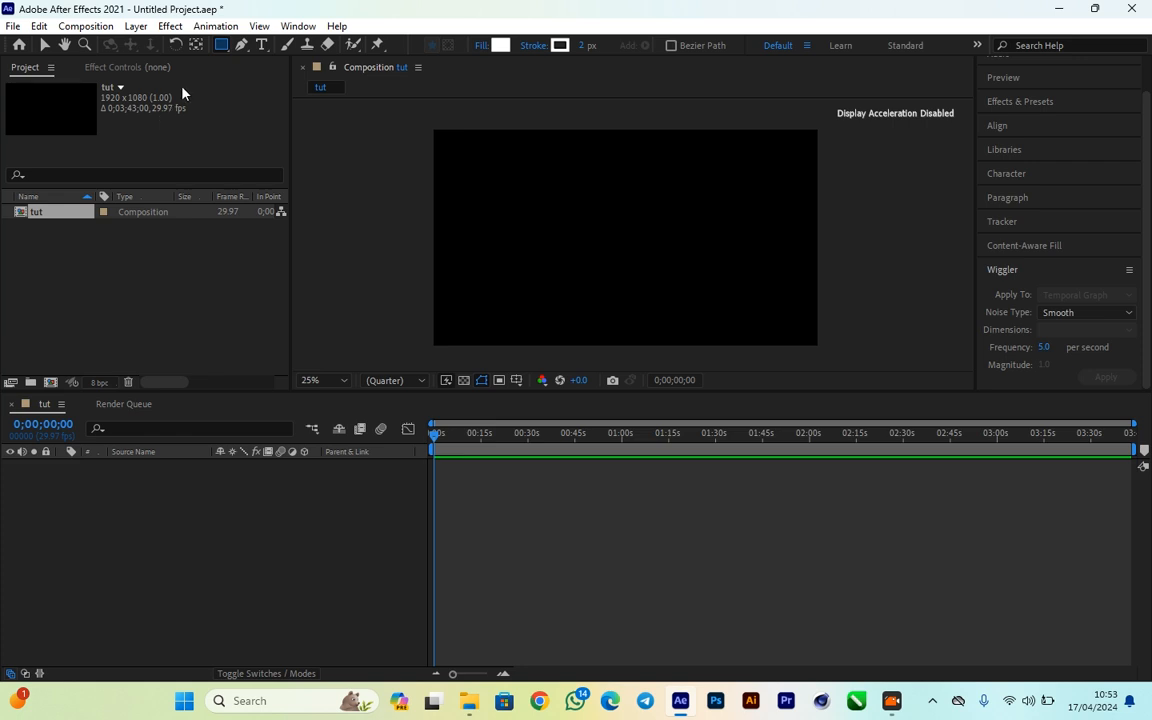
pyautogui.click(221, 45)
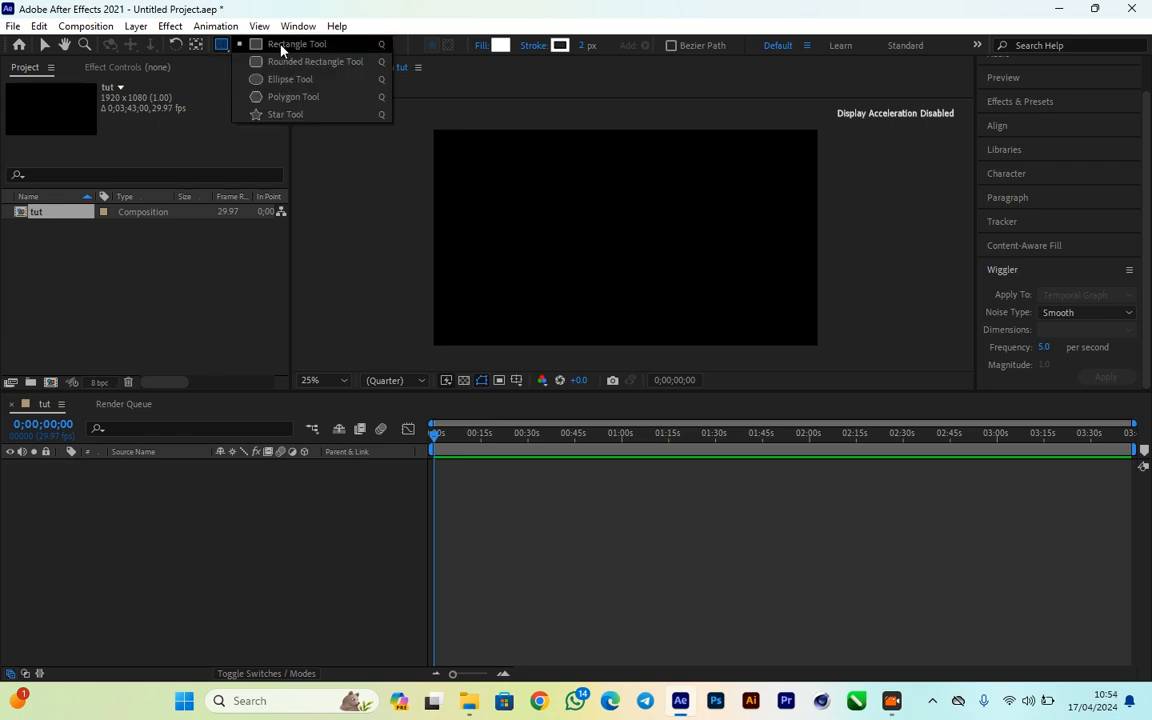
pyautogui.click(250, 44)
pyautogui.moveTo(407, 108); pyautogui.dragTo(848, 359)
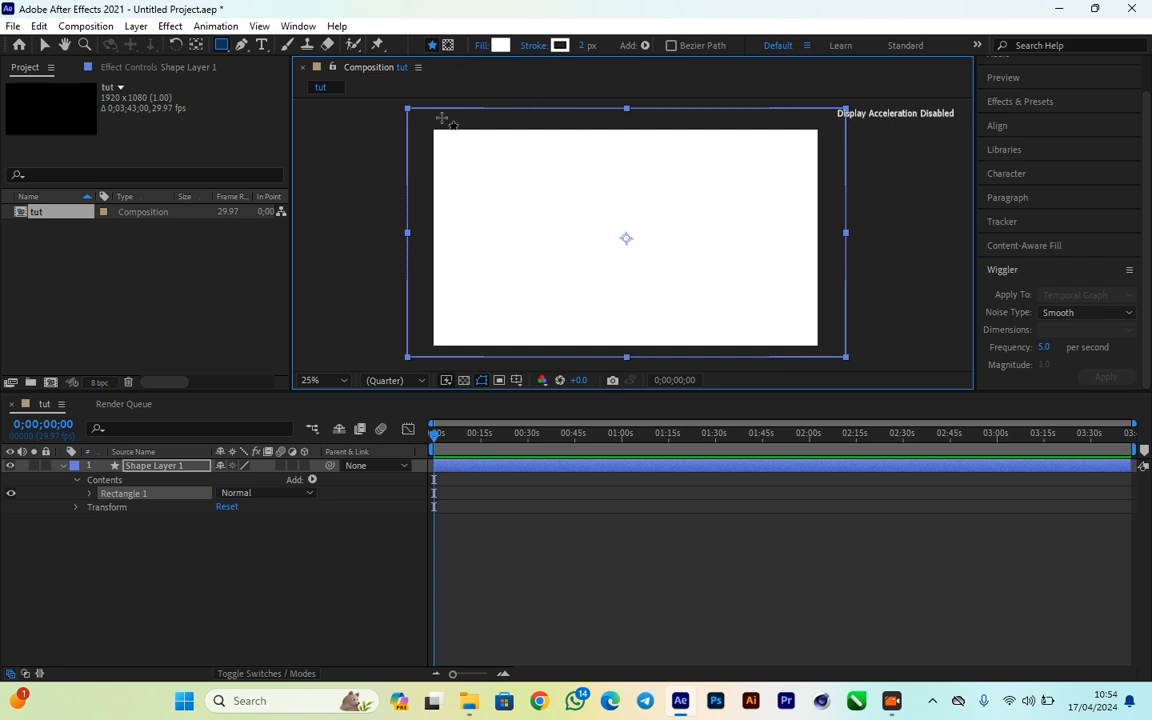
# - Change the full-frame rectangle's fill from the colour picker to a very dark orange-brown with a hue of 20°
pyautogui.click(500, 46)
pyautogui.click(478, 371)
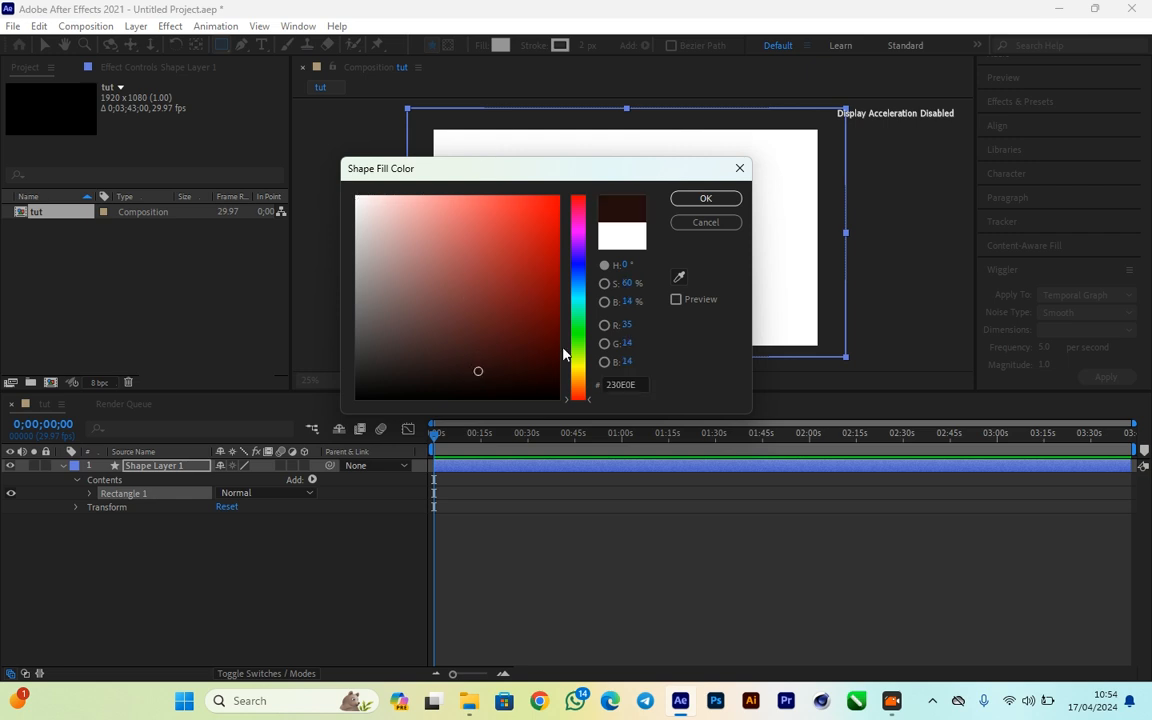
pyautogui.moveTo(578, 397); pyautogui.dragTo(578, 389)
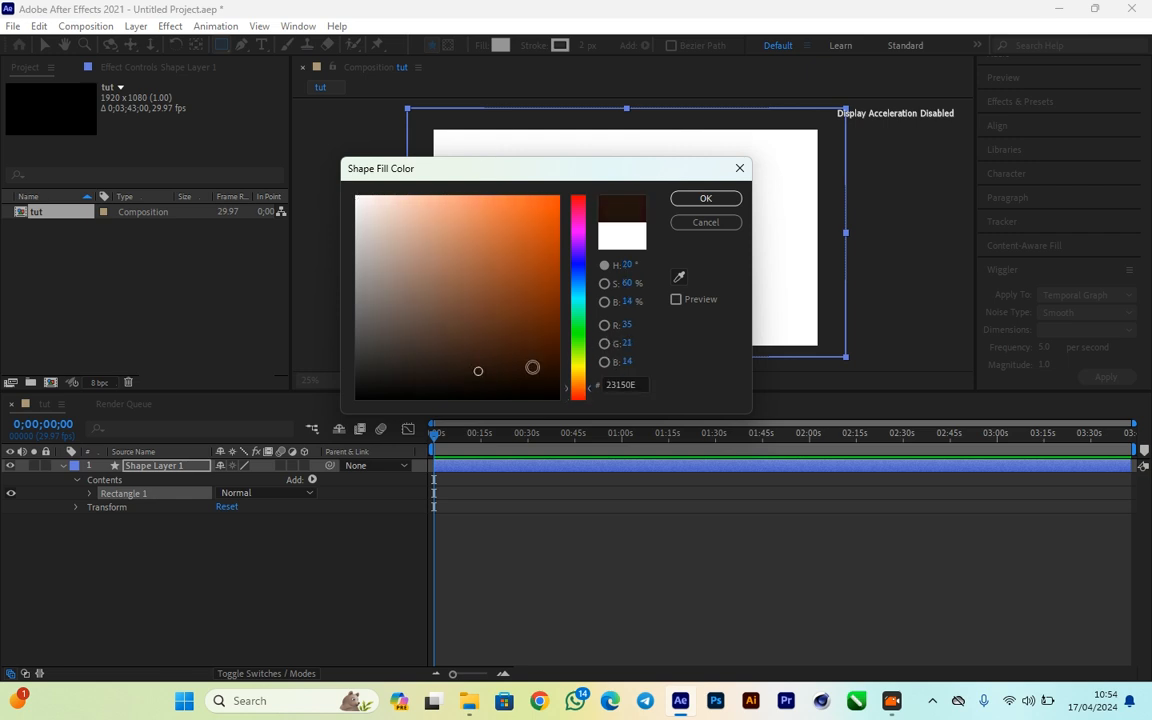
pyautogui.click(558, 379)
pyautogui.click(688, 198)
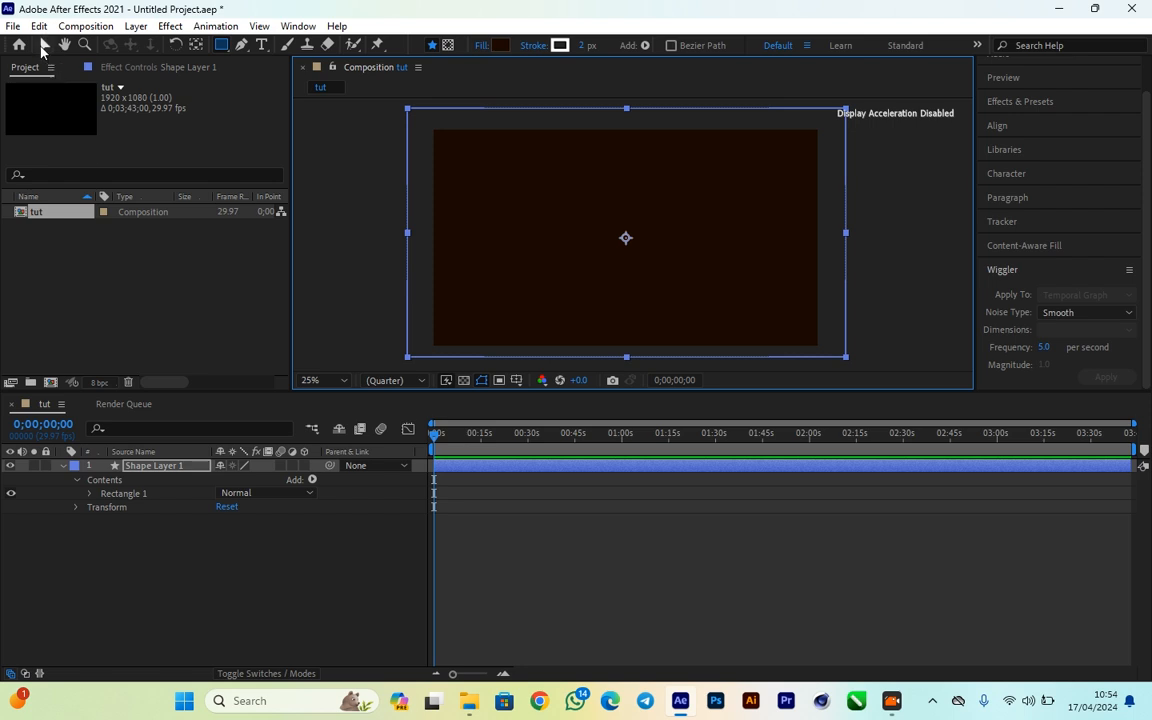
# - Move the background rectangle slightly down and to the left with the Selection tool, keeping the whole frame covered, and deselect it
pyautogui.click(44, 45)
pyautogui.click(326, 246)
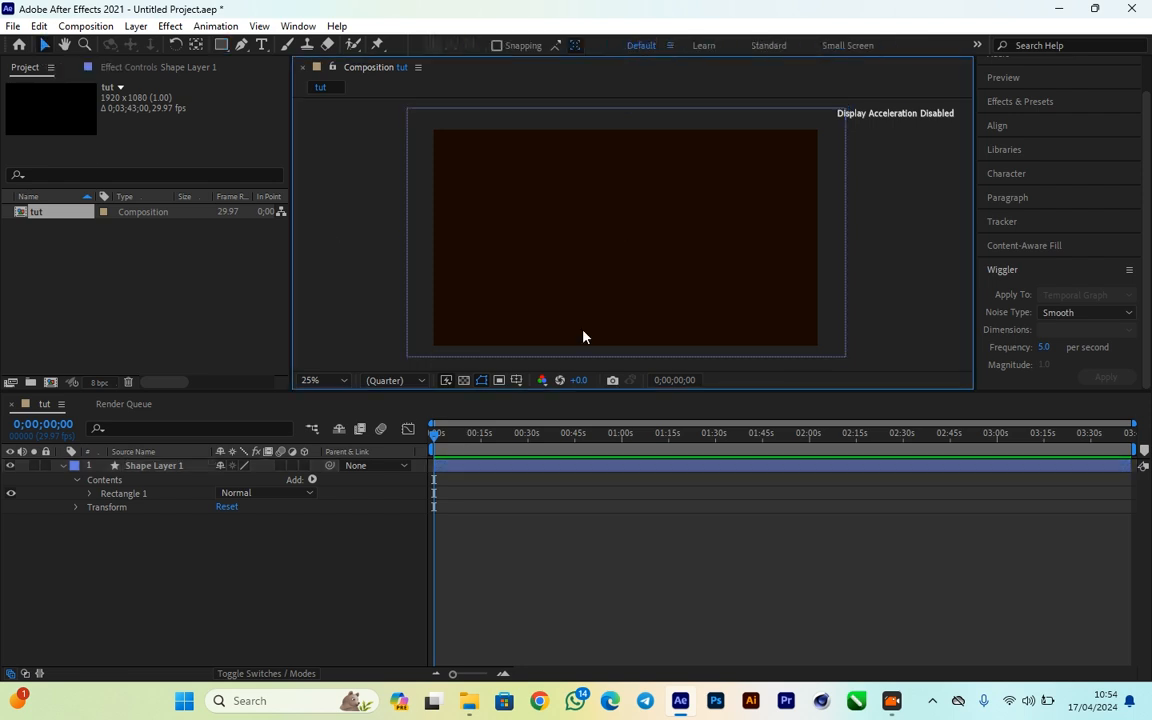
pyautogui.moveTo(663, 260)
pyautogui.mouseDown()
pyautogui.moveTo(660, 249)
pyautogui.moveTo(659, 263)
pyautogui.mouseUp()
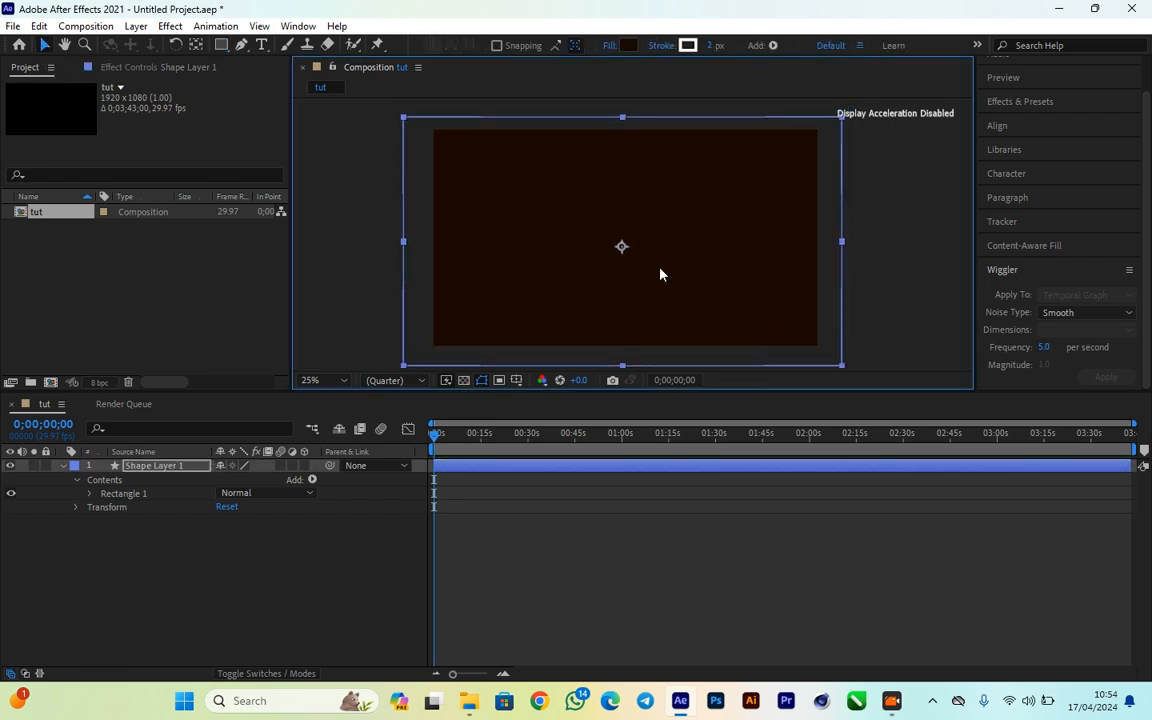
pyautogui.click(884, 291)
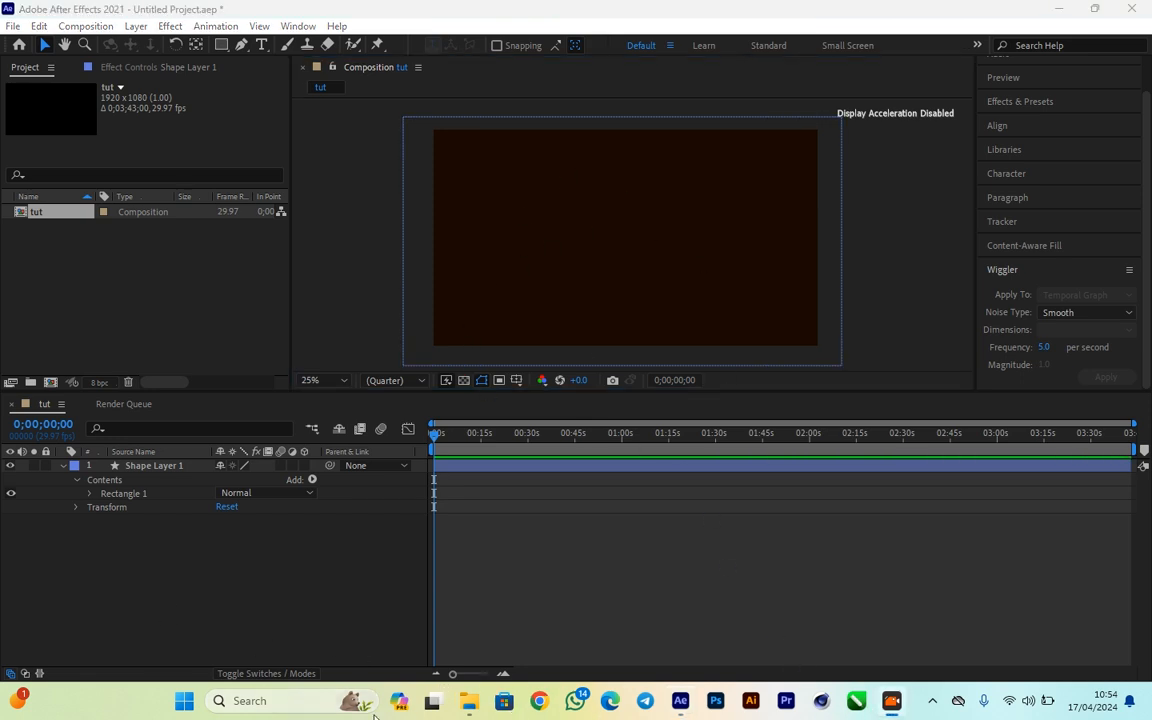
# - Play the finished MAABENA LYRICS VIDEO in VLC as a layout reference, pause it and return to After Effects
pyautogui.click(470, 703)
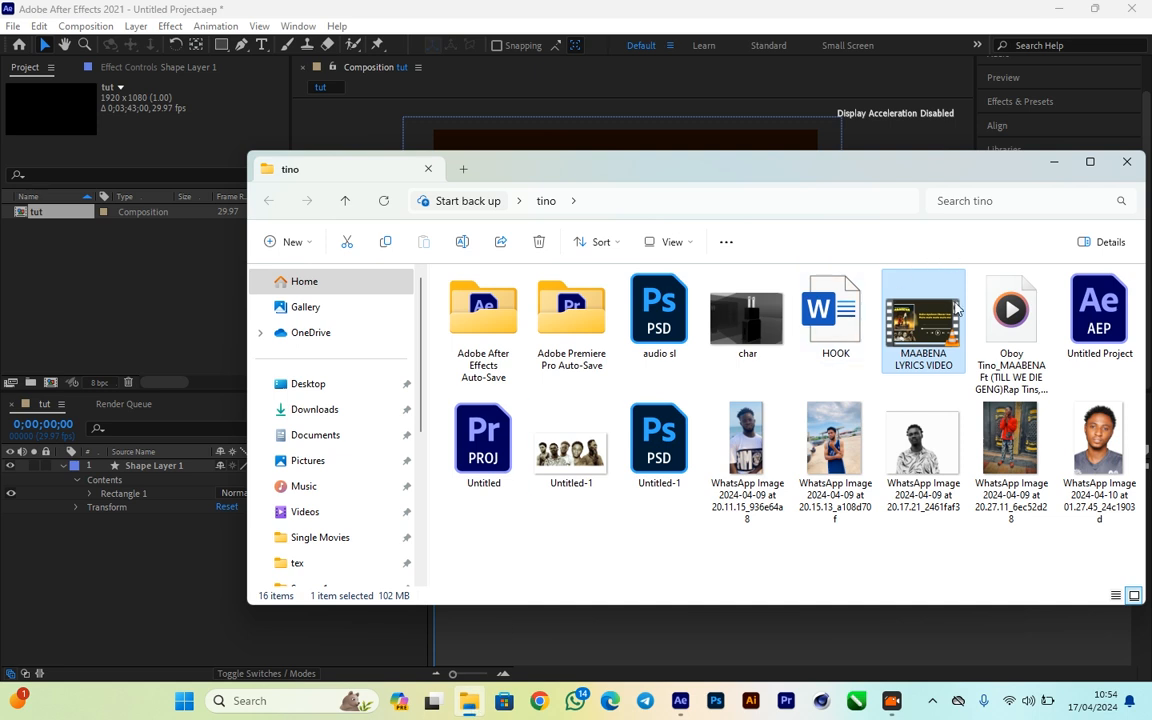
pyautogui.click(1051, 165)
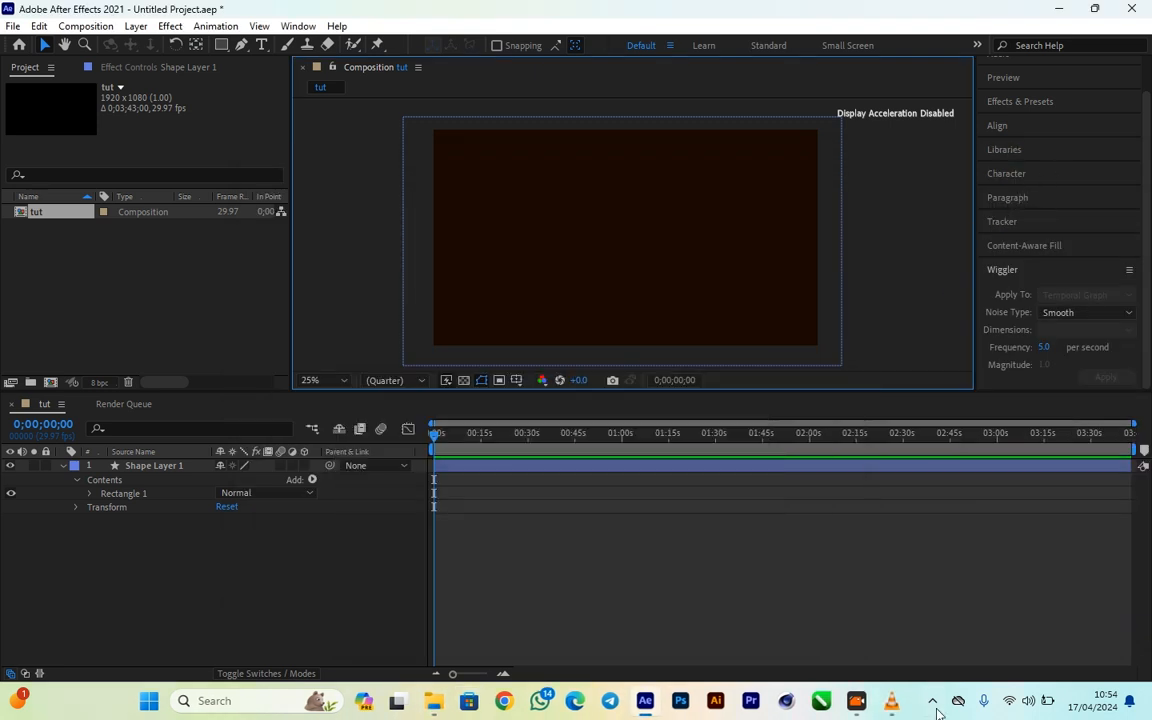
pyautogui.click(885, 711)
pyautogui.scroll(-3, 620, 453)
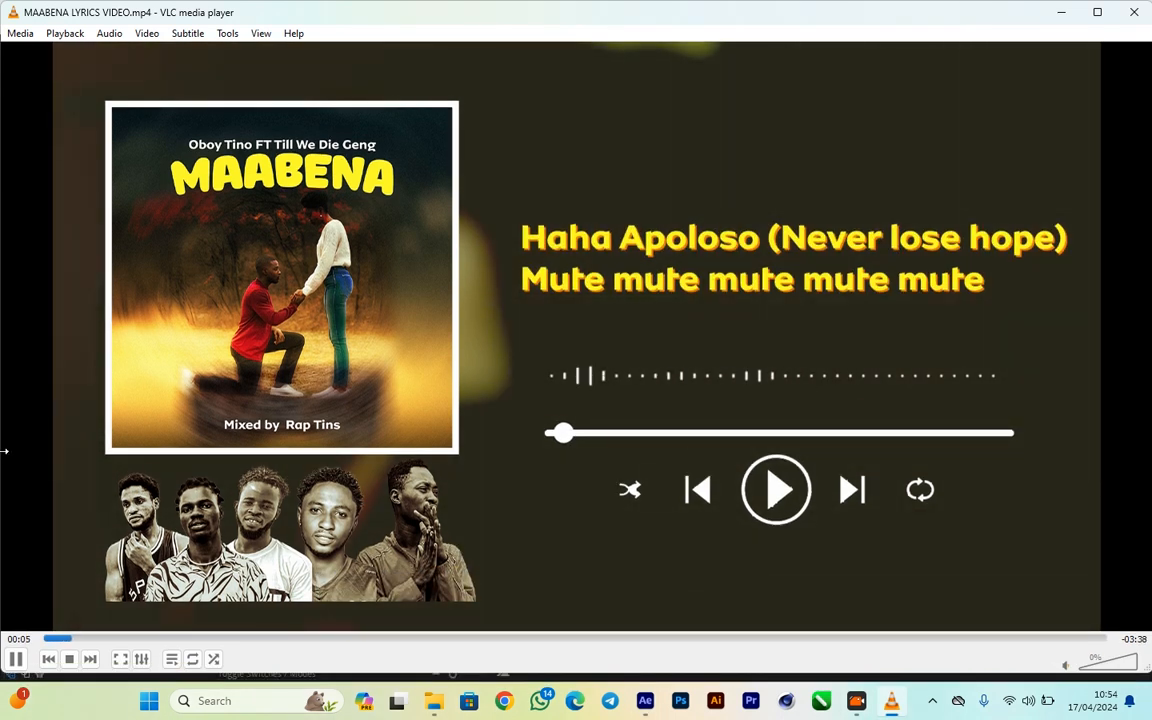
pyautogui.click(16, 660)
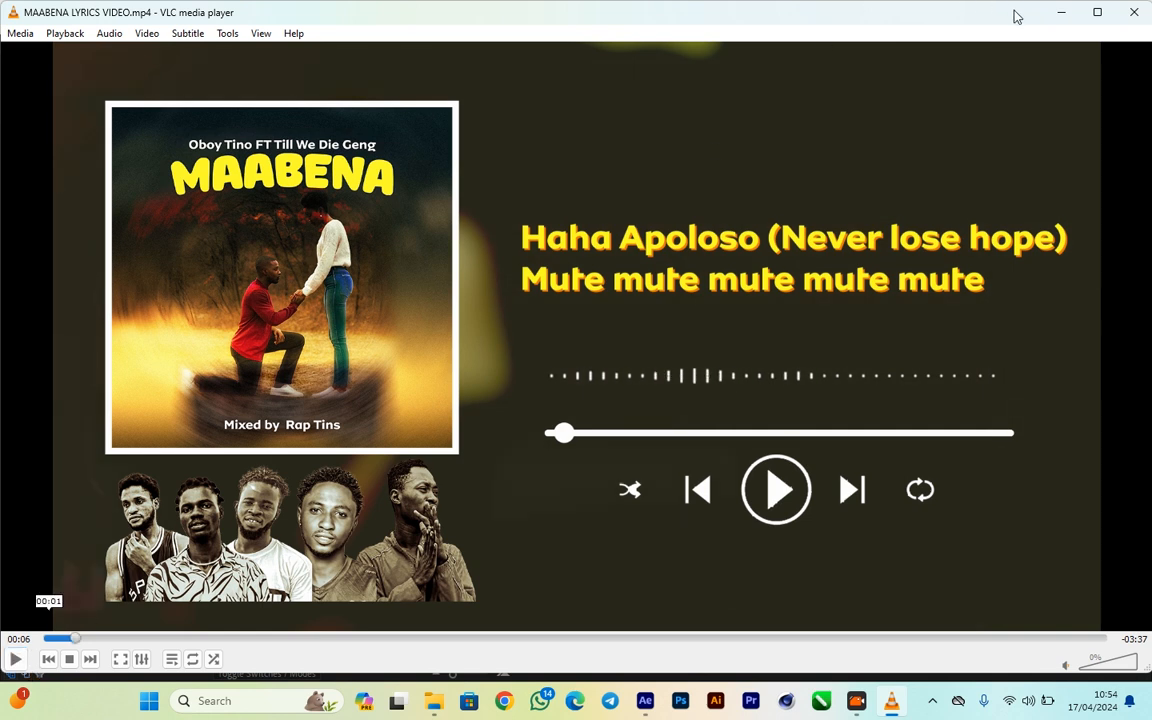
pyautogui.click(1061, 13)
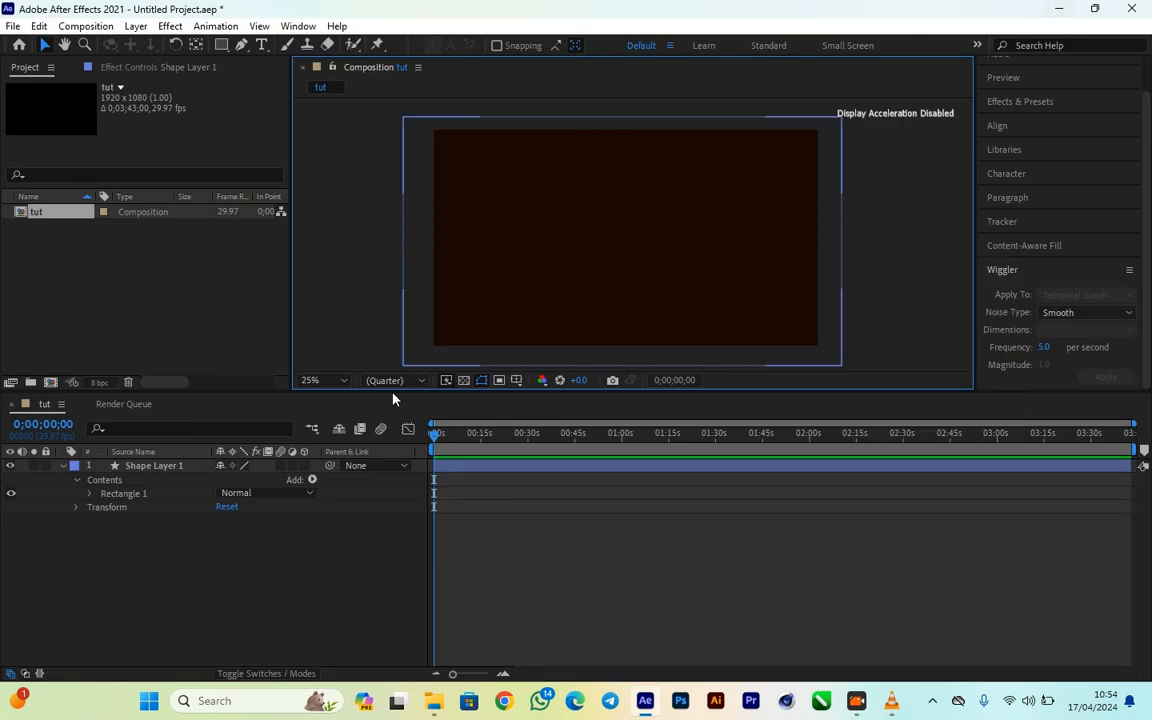
# - Collapse the shape layer and create a 1920 x 1080 px solid layer coloured white (FFFFFF)
pyautogui.click(63, 467)
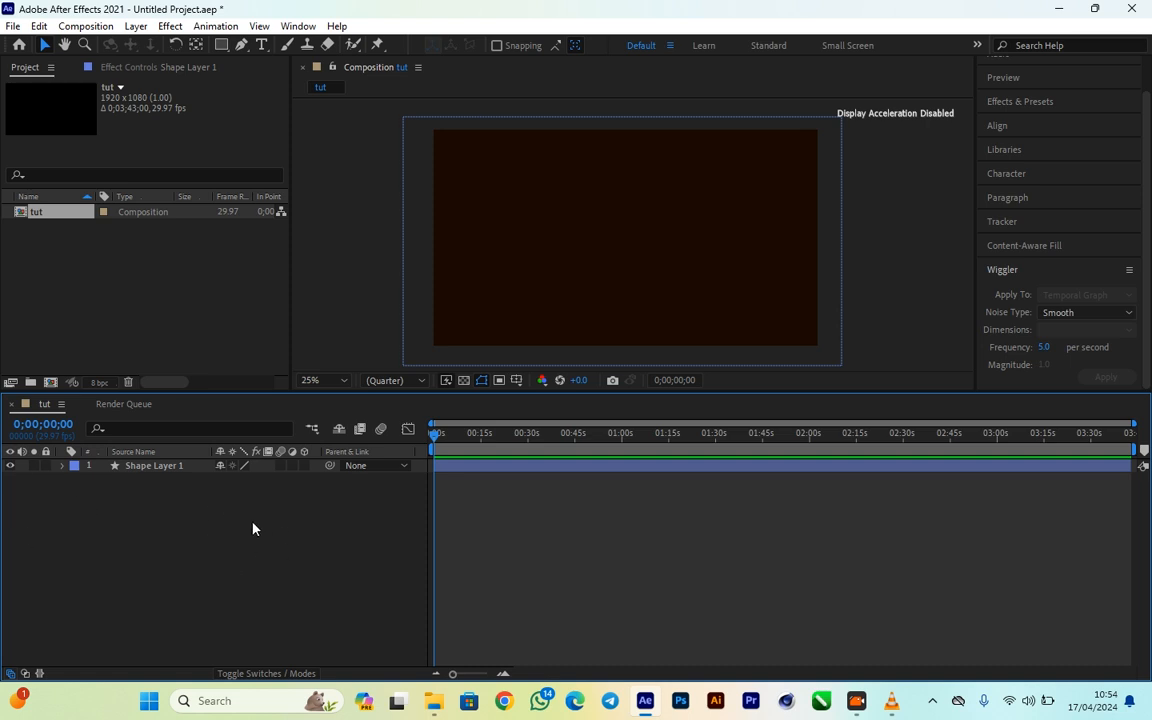
pyautogui.rightClick(147, 510)
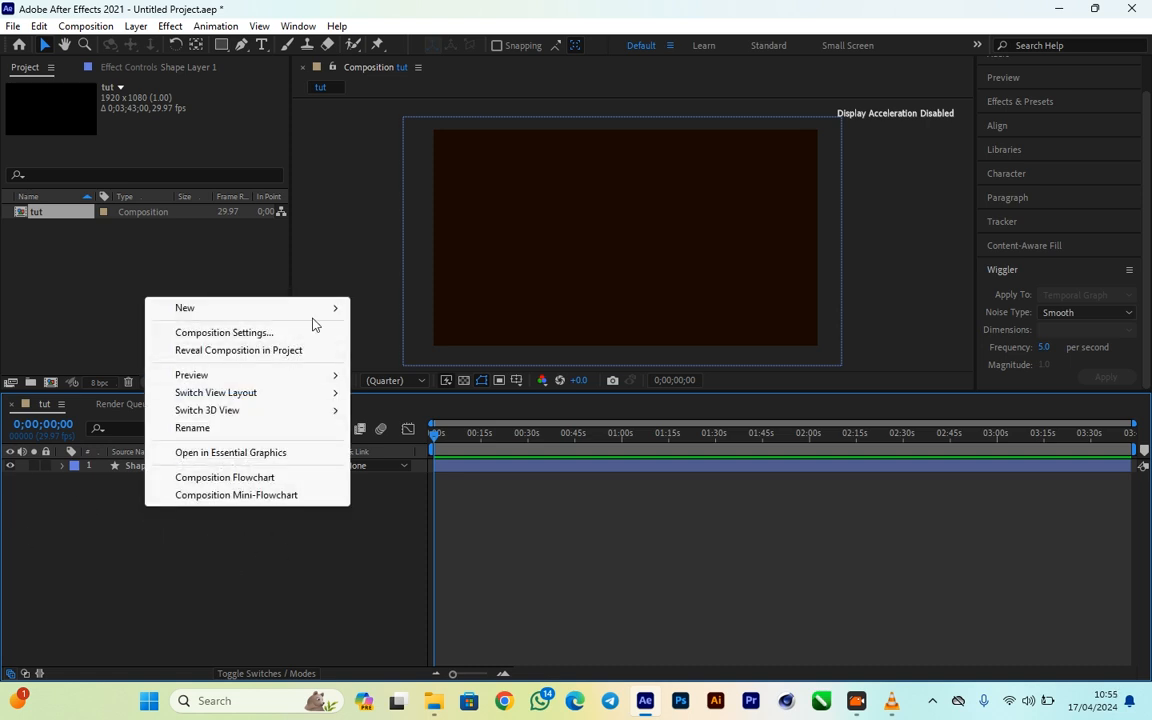
pyautogui.moveTo(313, 318)
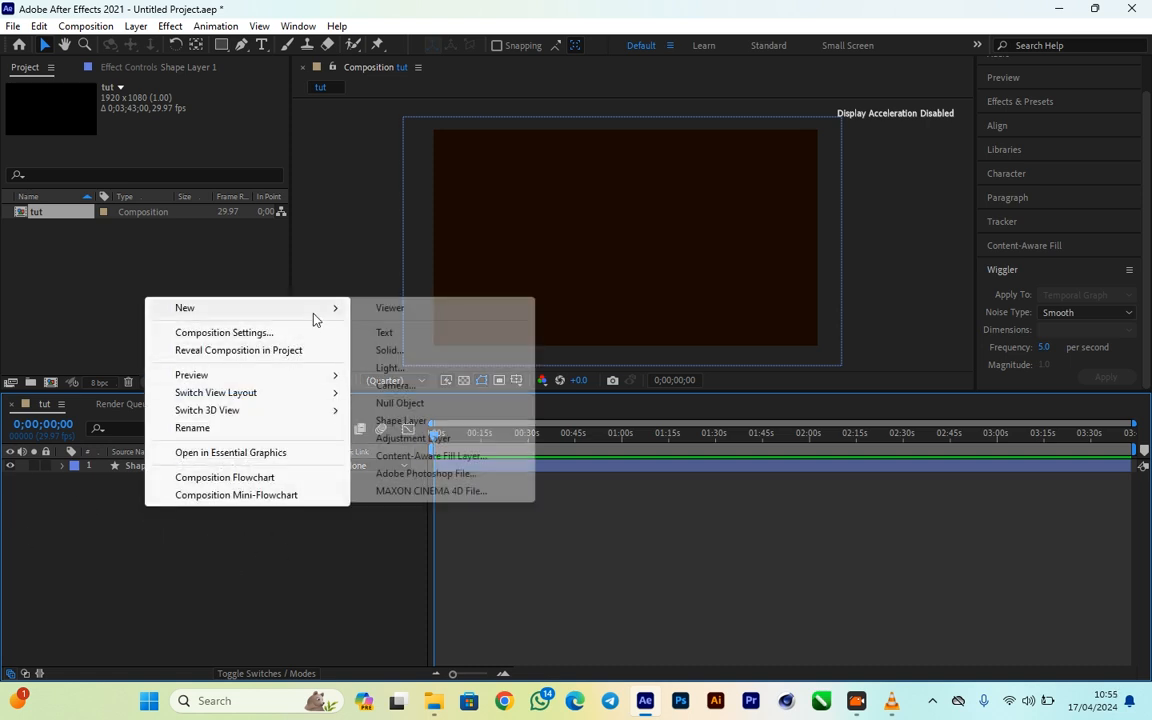
pyautogui.click(454, 356)
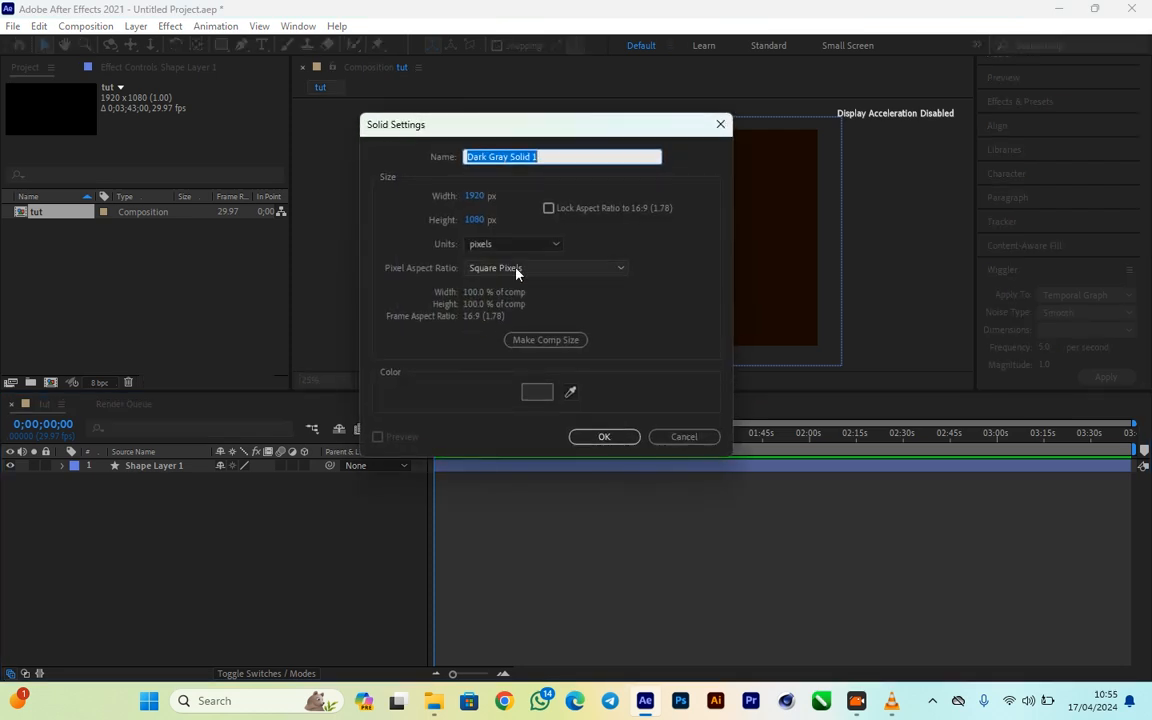
pyautogui.moveTo(517, 145); pyautogui.dragTo(819, 177)
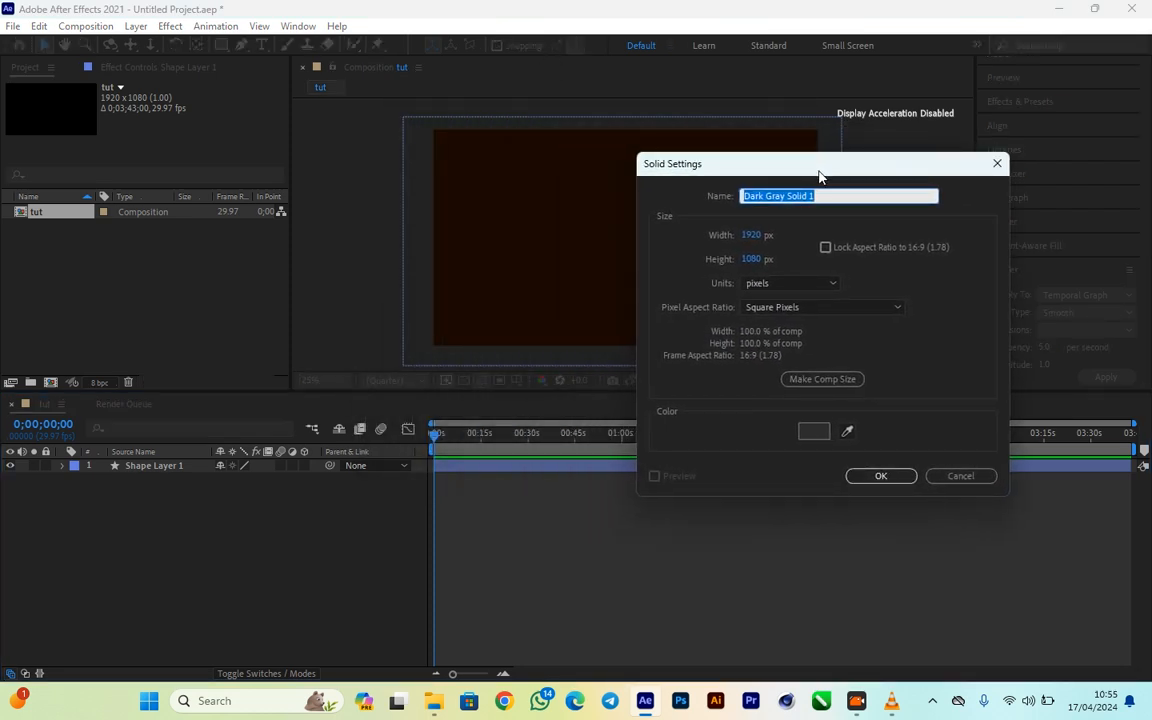
pyautogui.click(813, 432)
pyautogui.write('FFFFFF')
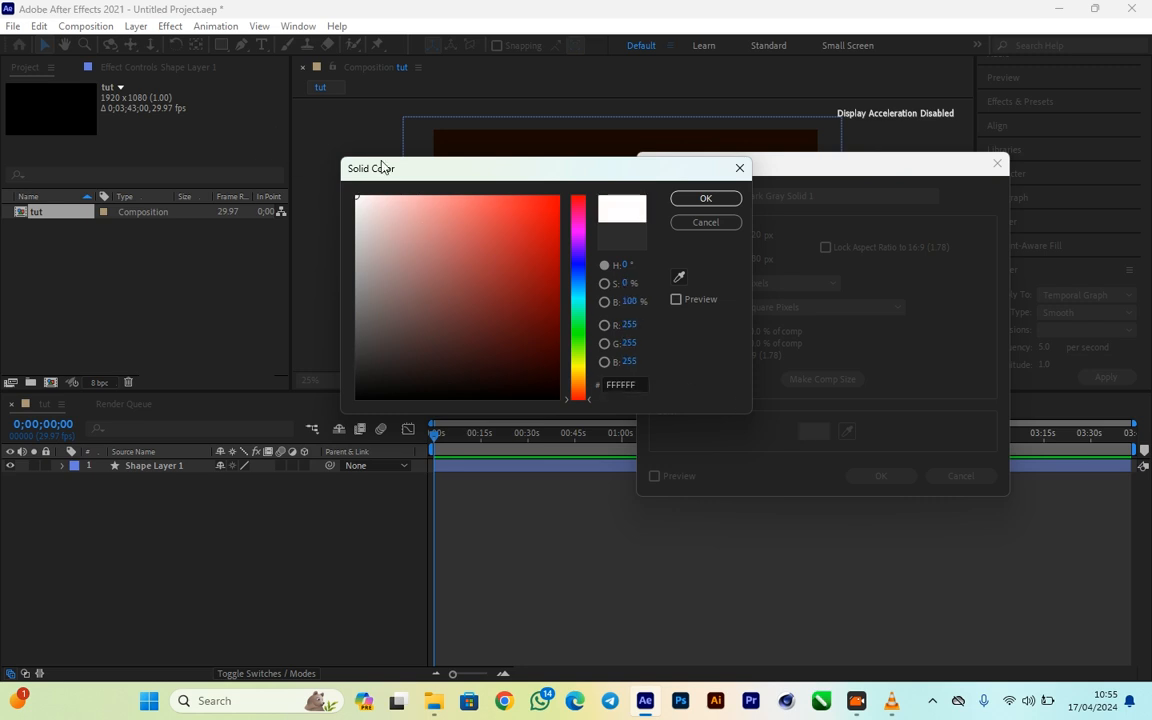
pyautogui.click(704, 198)
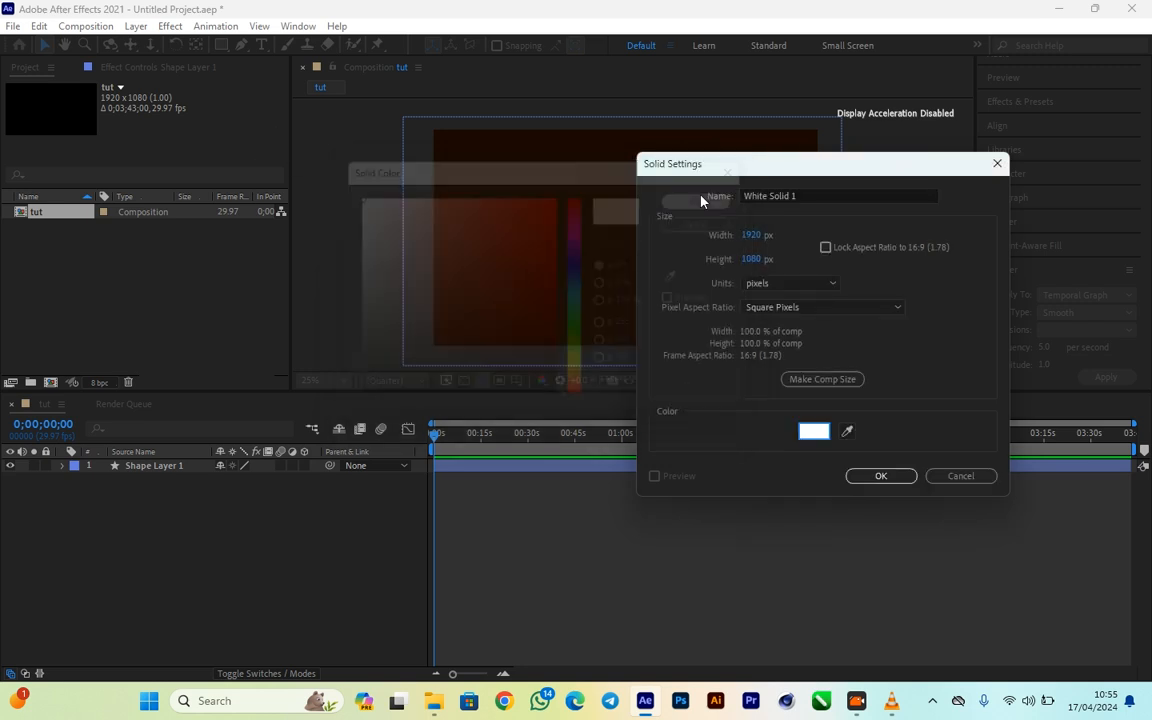
pyautogui.click(887, 476)
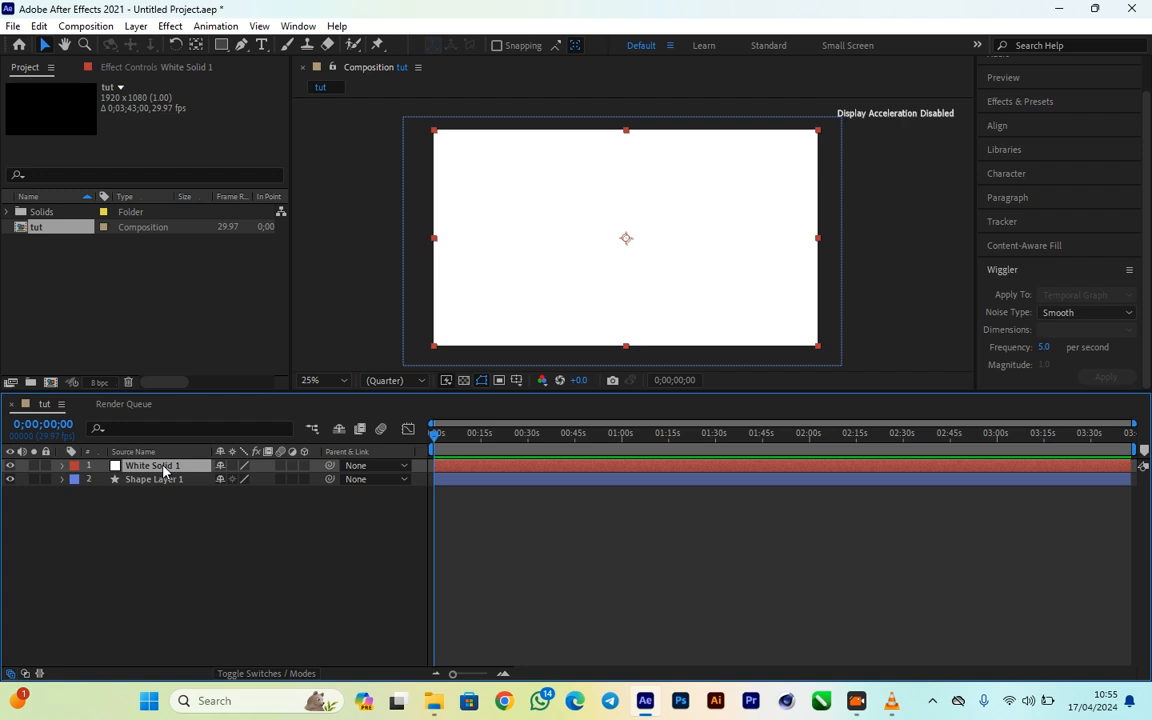
# - Import the MAABENA song MP3 from the tino folder into the tut timeline above the white solid
pyautogui.click(433, 702)
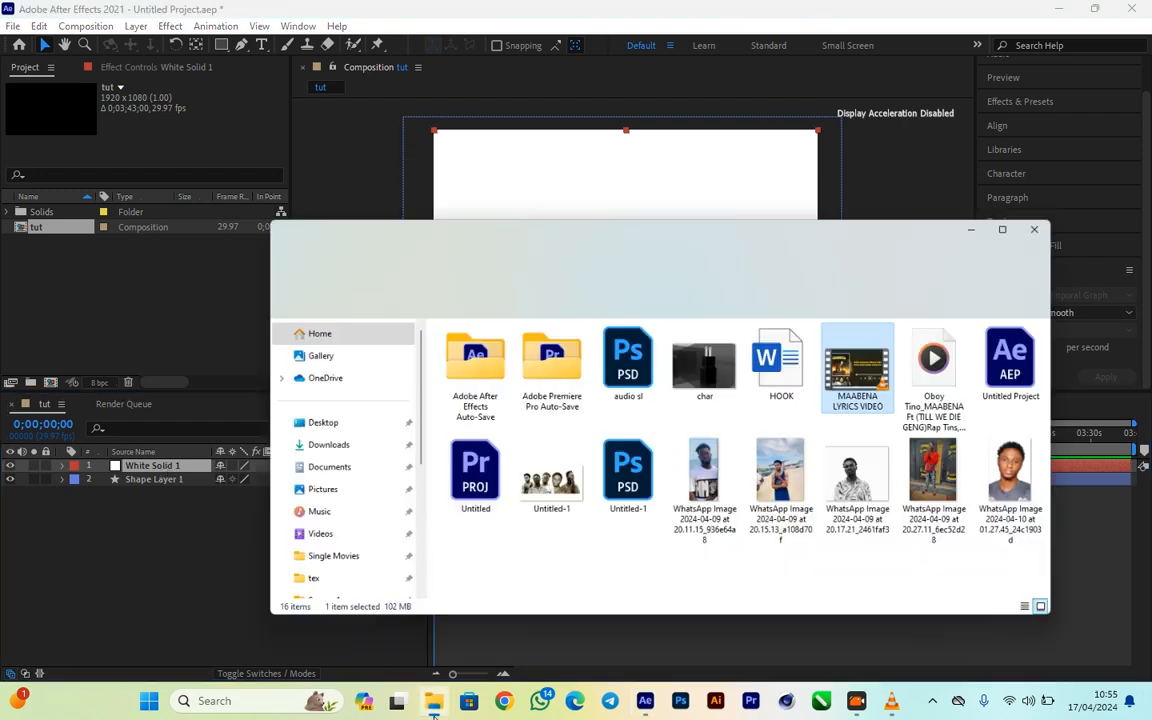
pyautogui.moveTo(1010, 318); pyautogui.dragTo(77, 548)
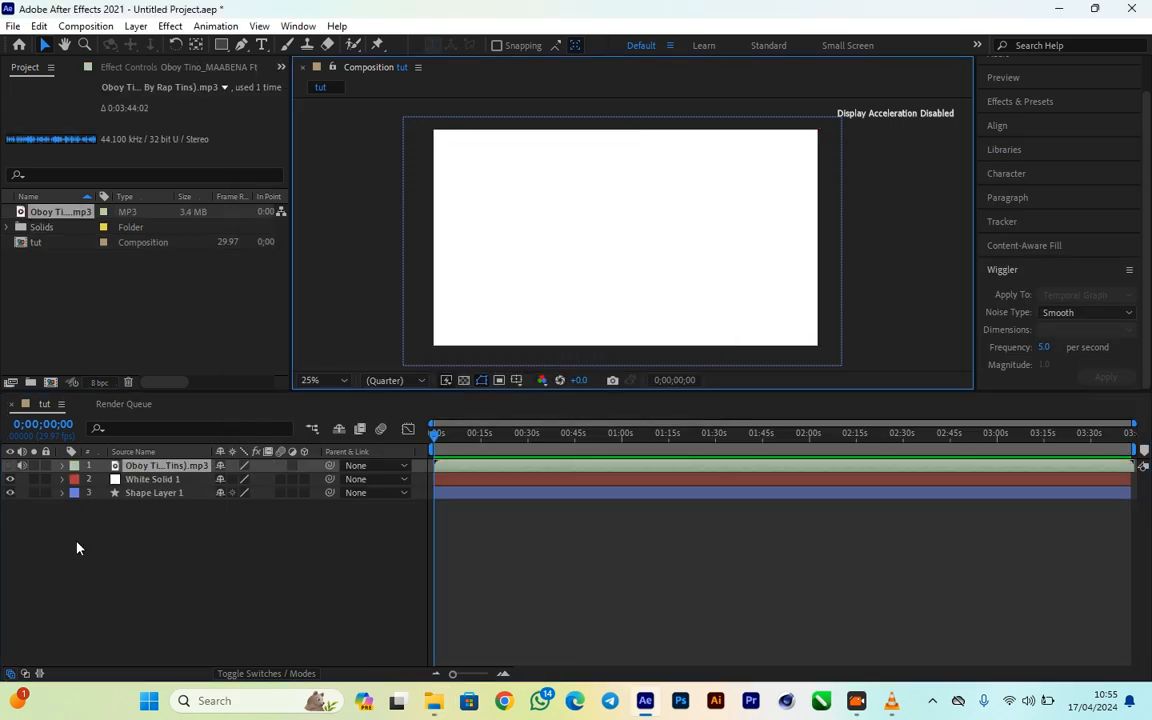
# - Apply the Audio Spectrum effect from the Generate group to White Solid 1
pyautogui.click(150, 480)
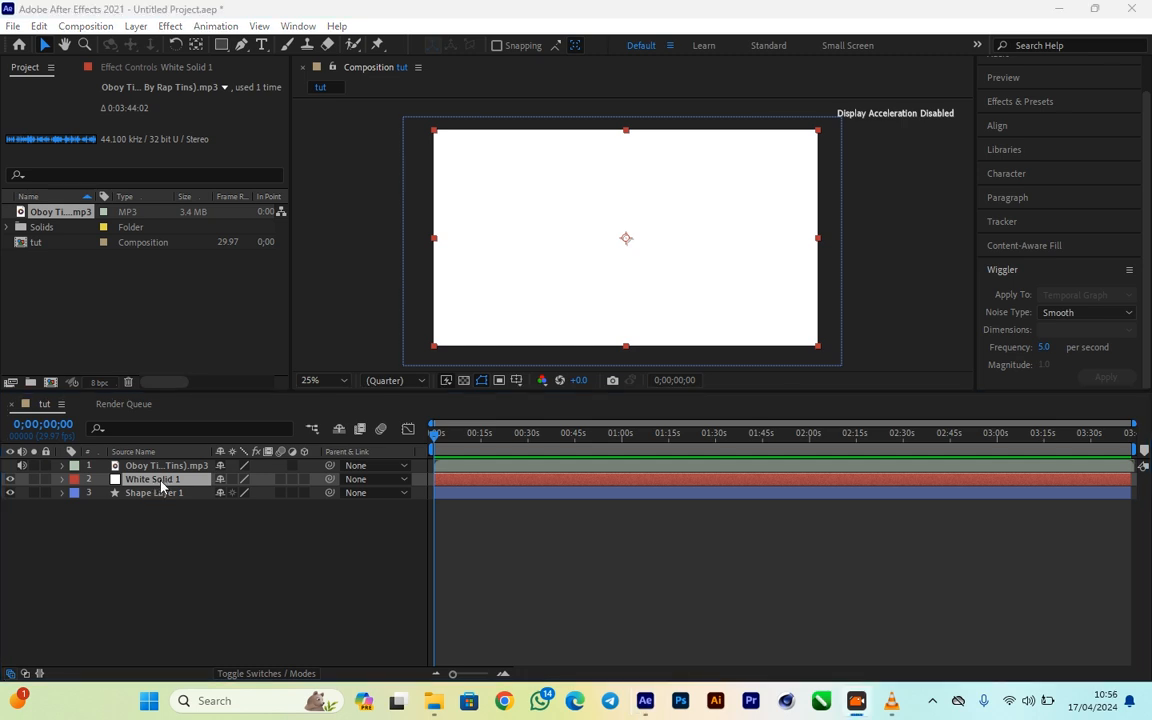
pyautogui.click(160, 487)
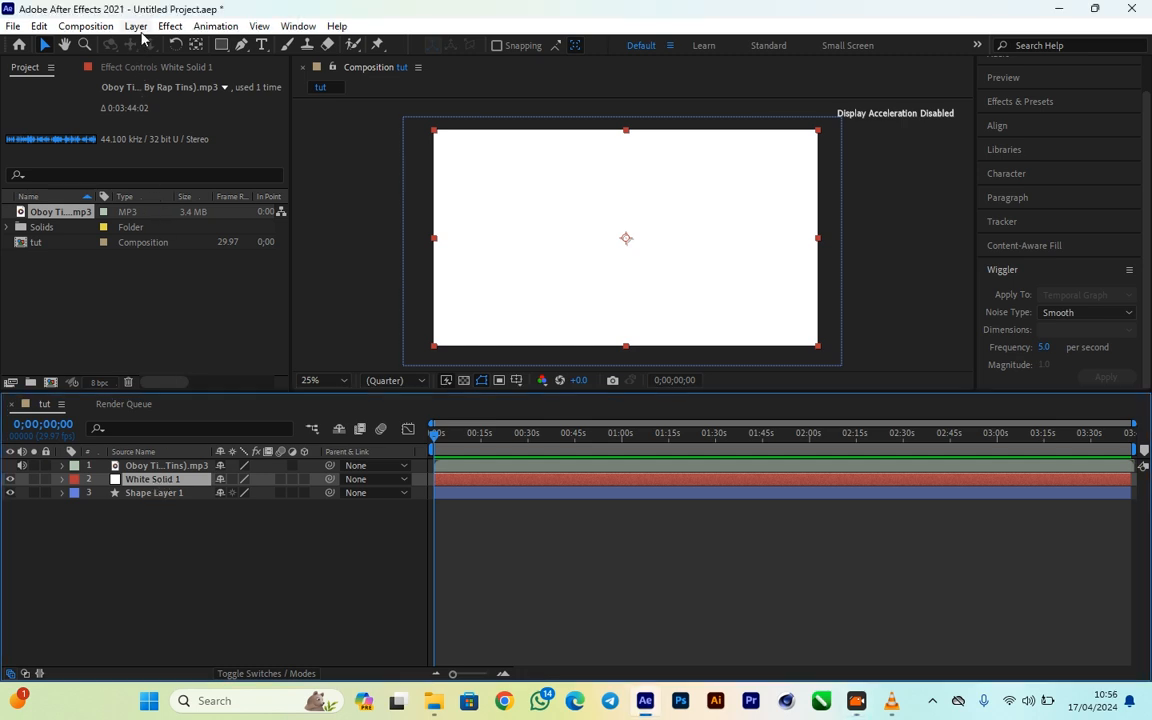
pyautogui.click(162, 28)
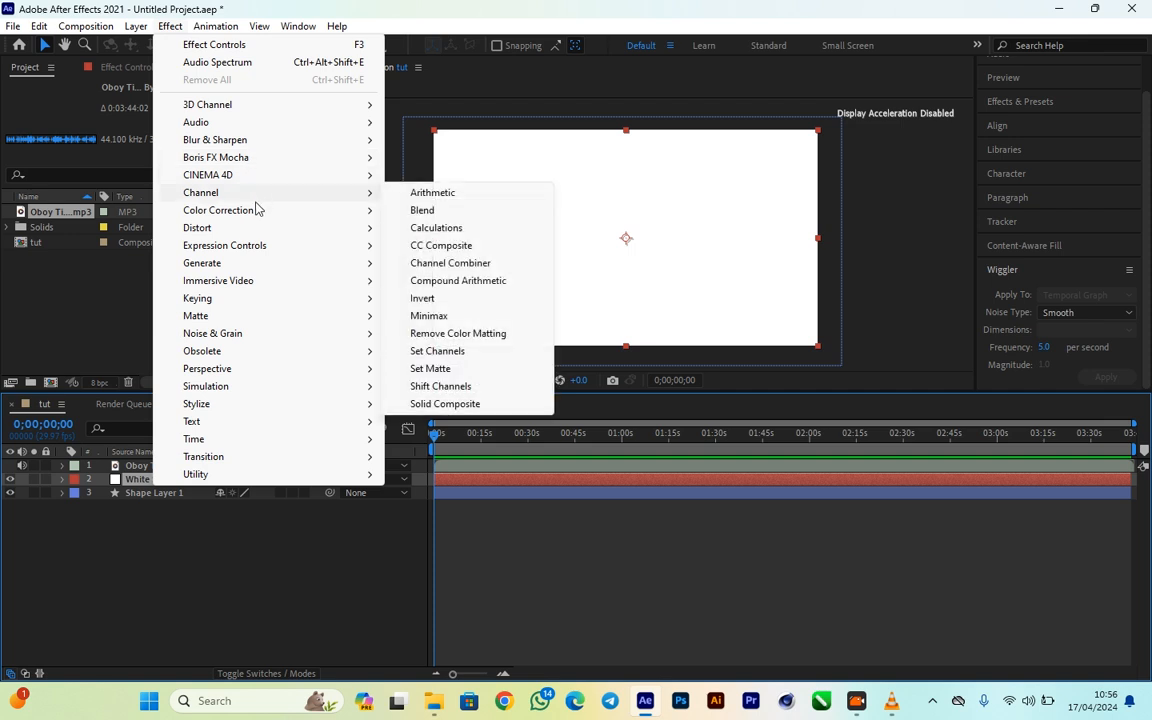
pyautogui.moveTo(277, 266)
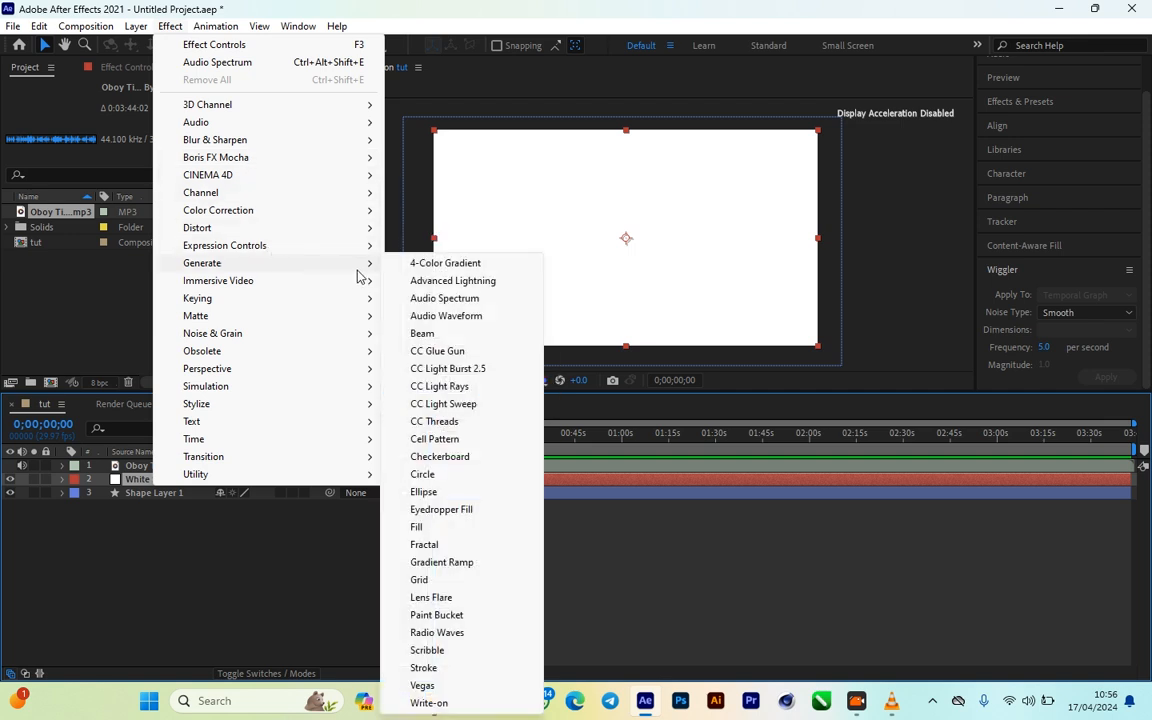
pyautogui.click(444, 298)
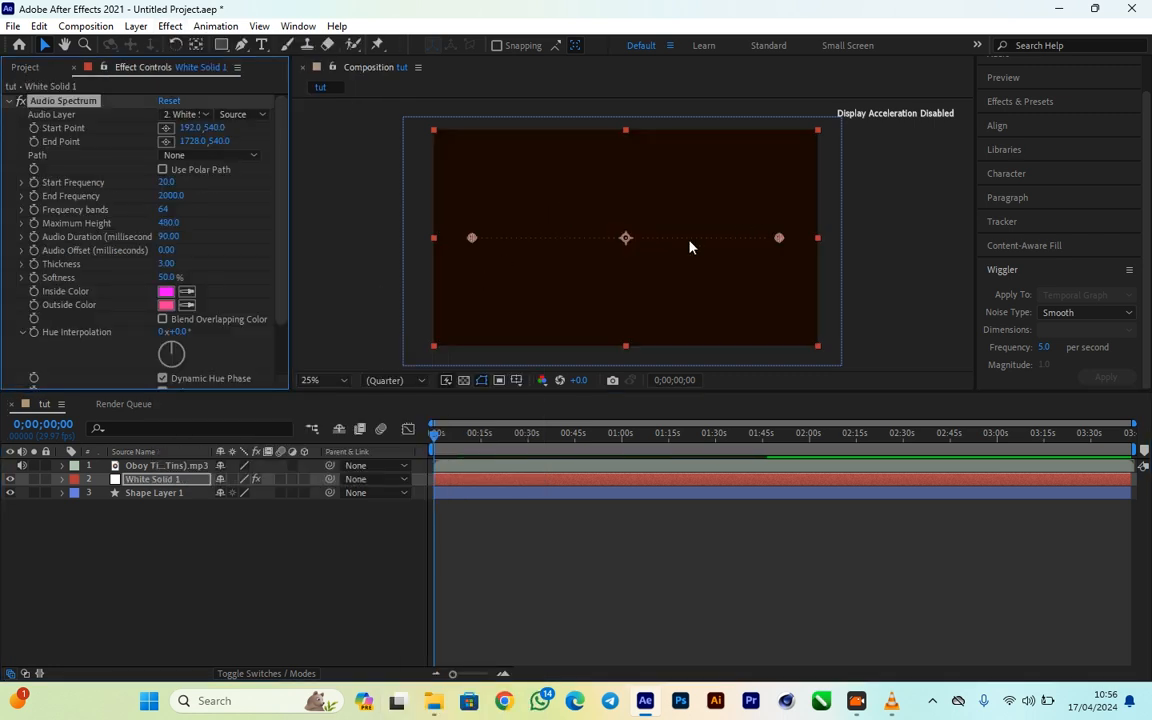
# - Set both the Inside Color and Outside Color of the Audio Spectrum effect to white (FFFFFF)
pyautogui.click(166, 293)
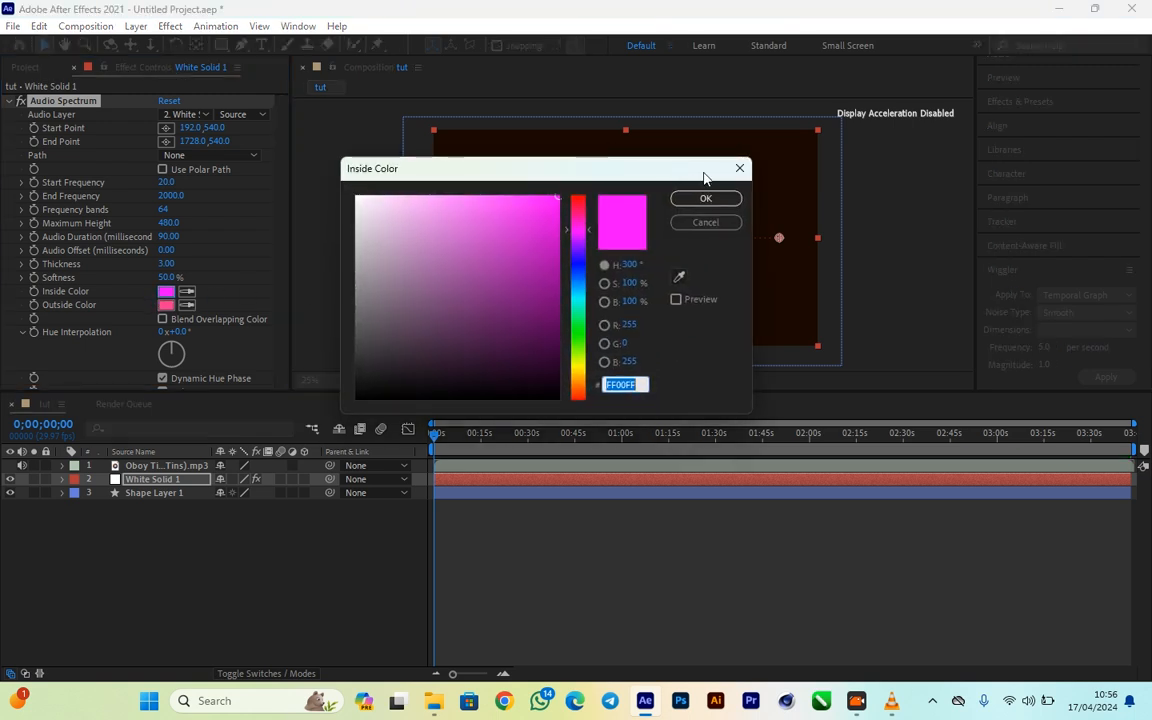
pyautogui.click(739, 170)
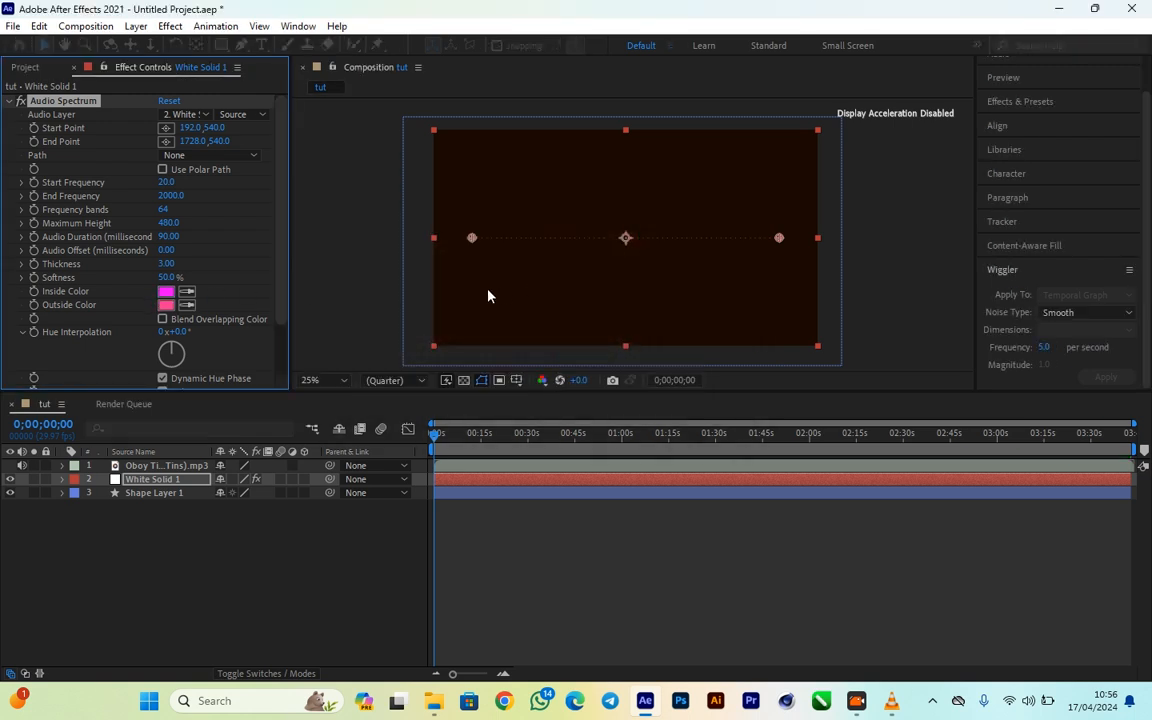
pyautogui.click(166, 291)
pyautogui.write('FFFFFF')
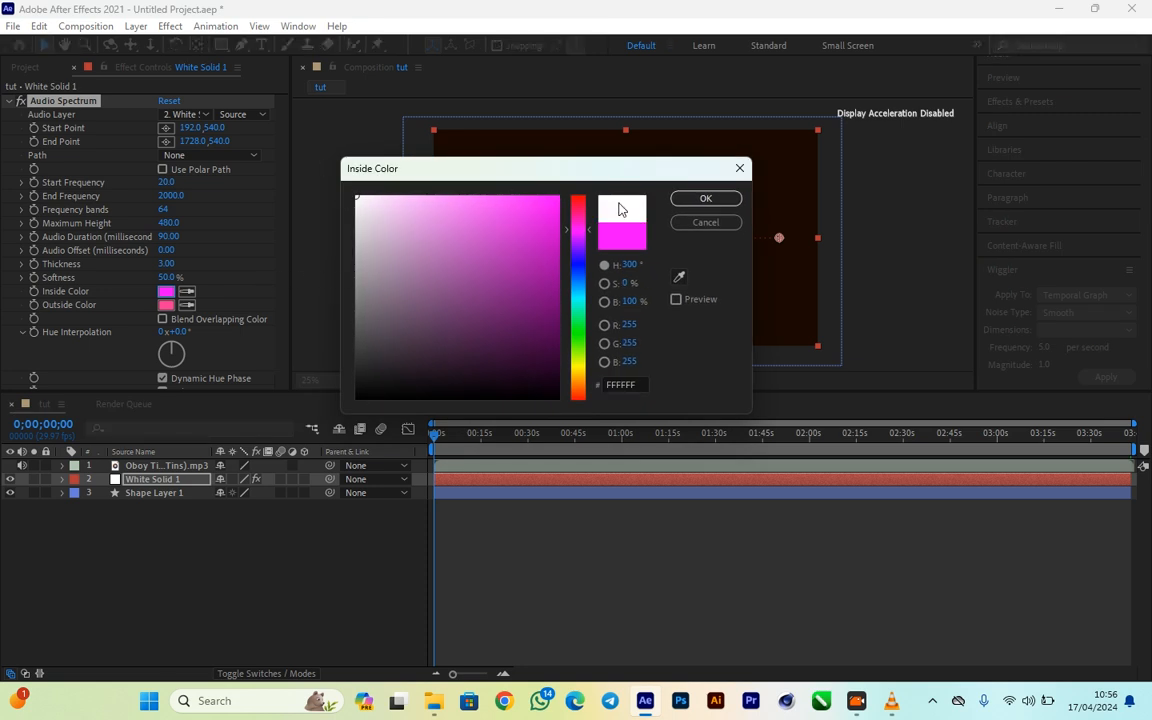
pyautogui.click(688, 198)
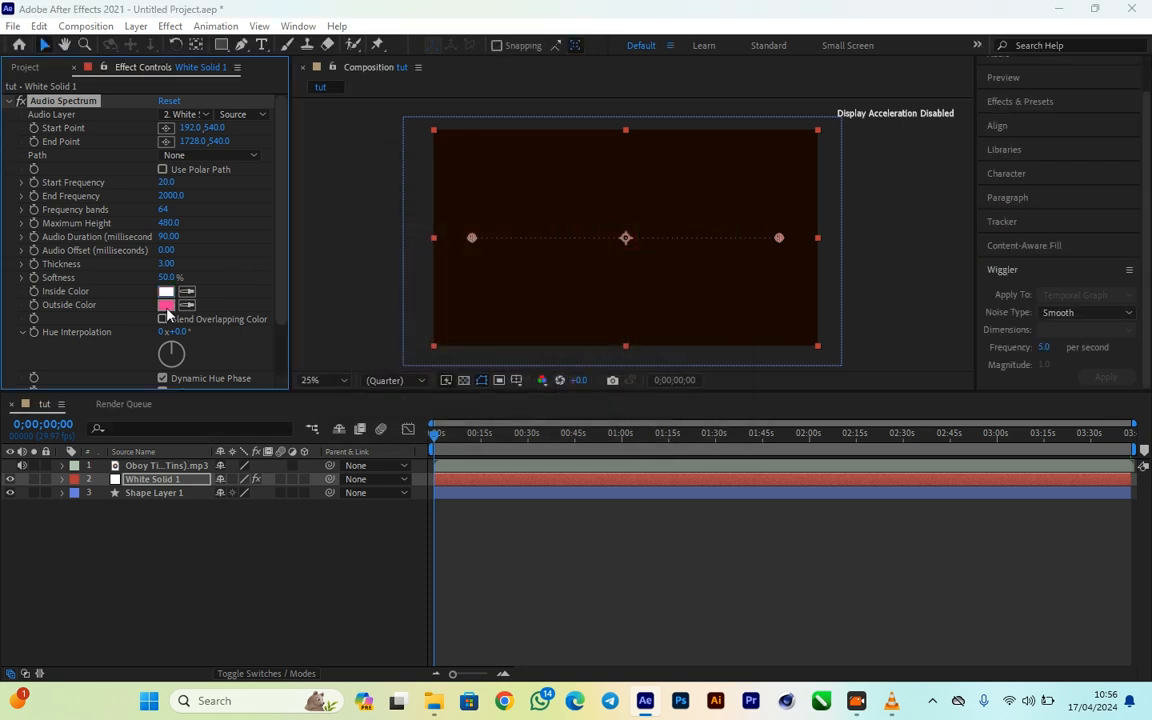
pyautogui.click(166, 305)
pyautogui.write('FFFFFF')
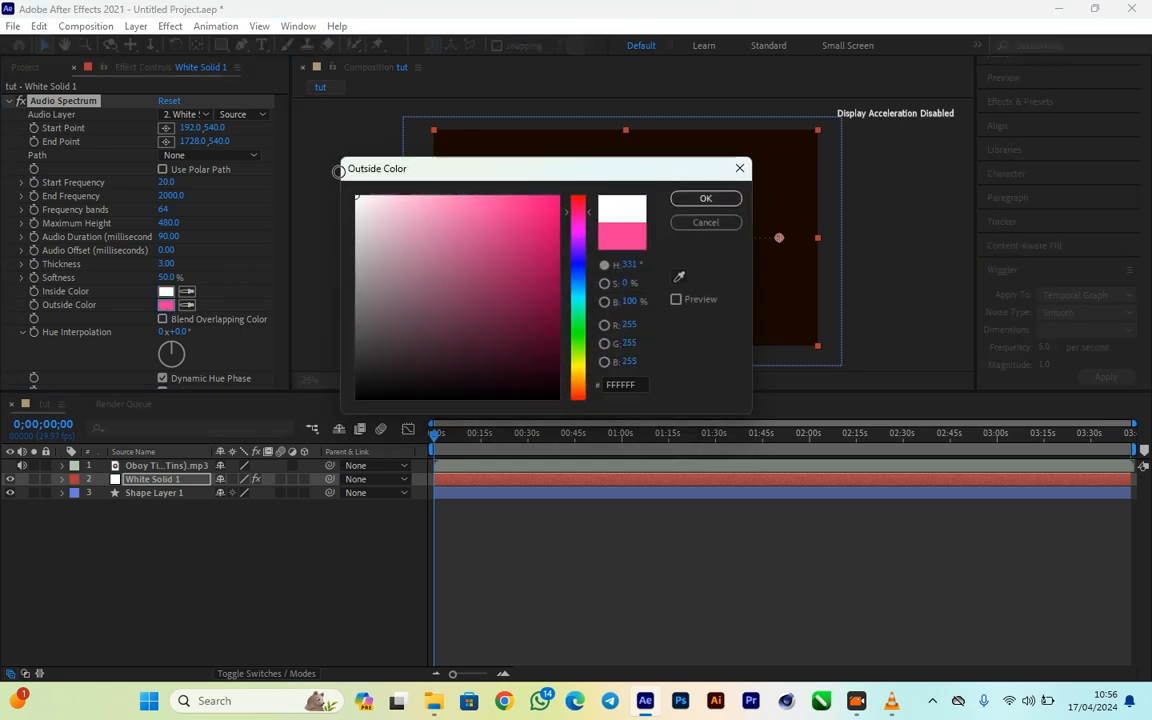
pyautogui.click(706, 199)
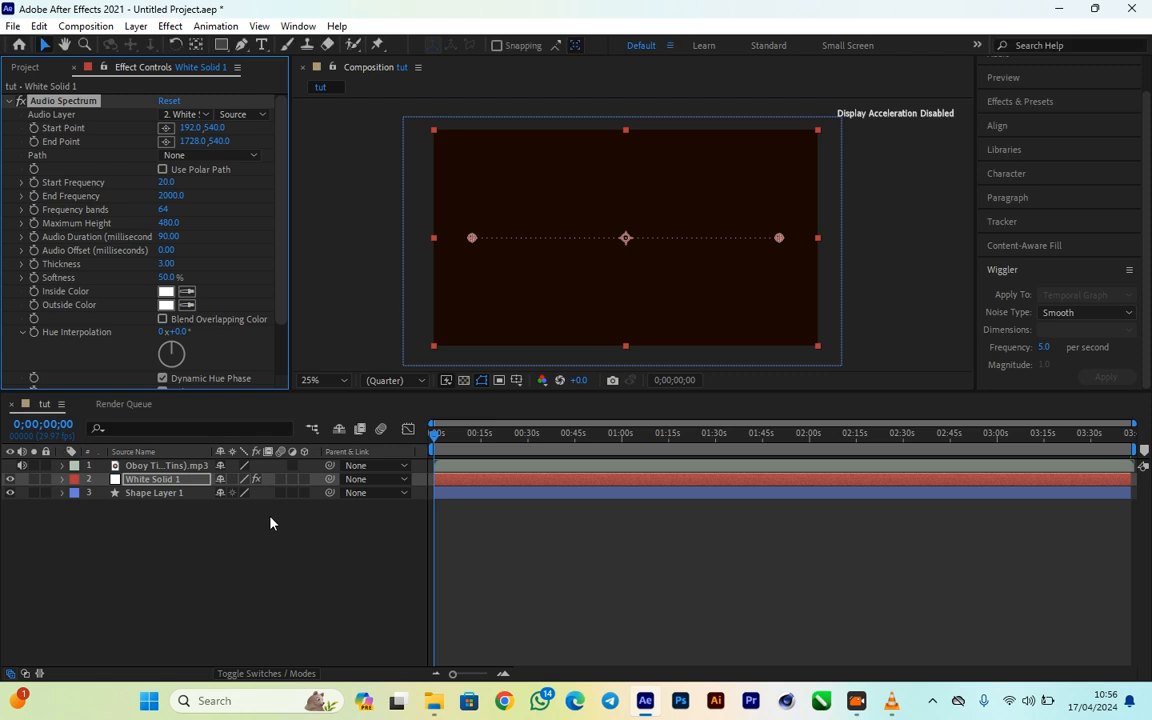
# - Set the Audio Layer of the Audio Spectrum effect to the MAABENA song MP3
pyautogui.click(569, 544)
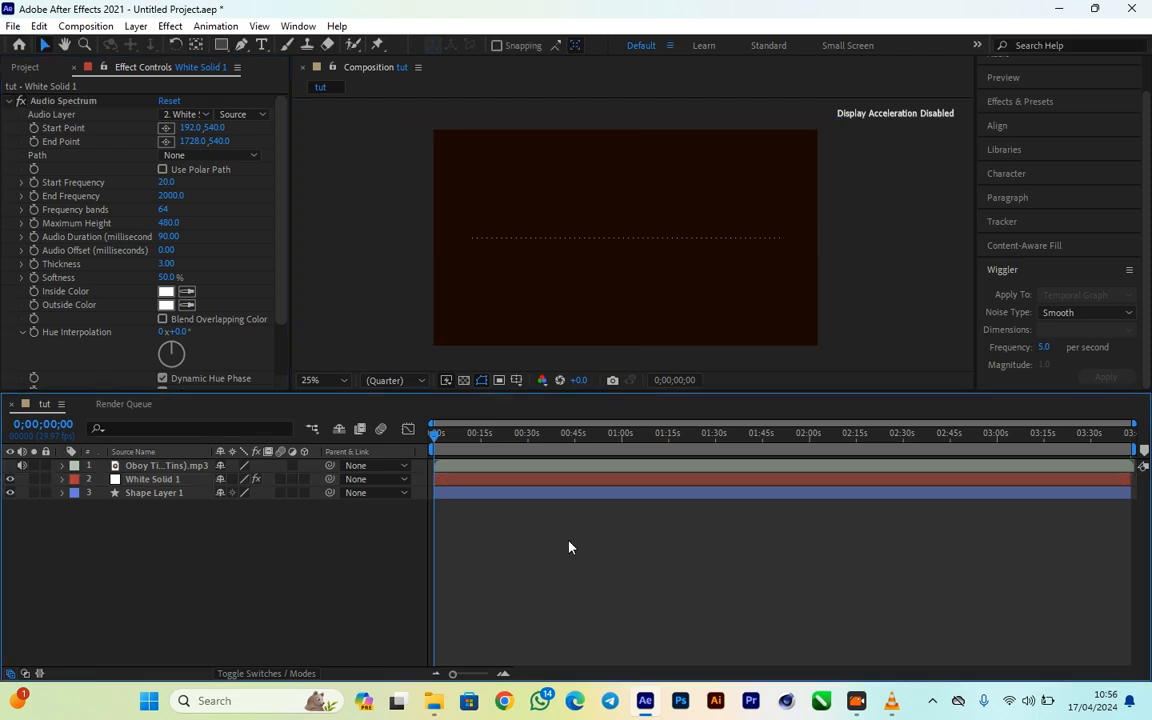
pyautogui.press('space')
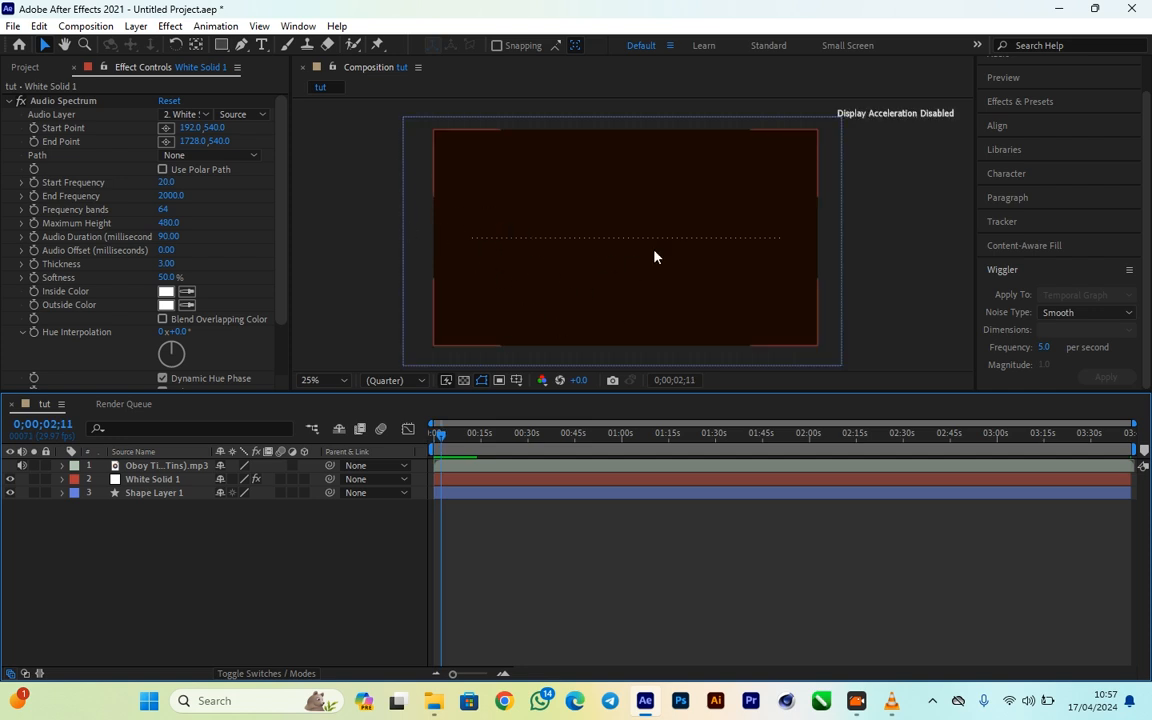
pyautogui.click(256, 117)
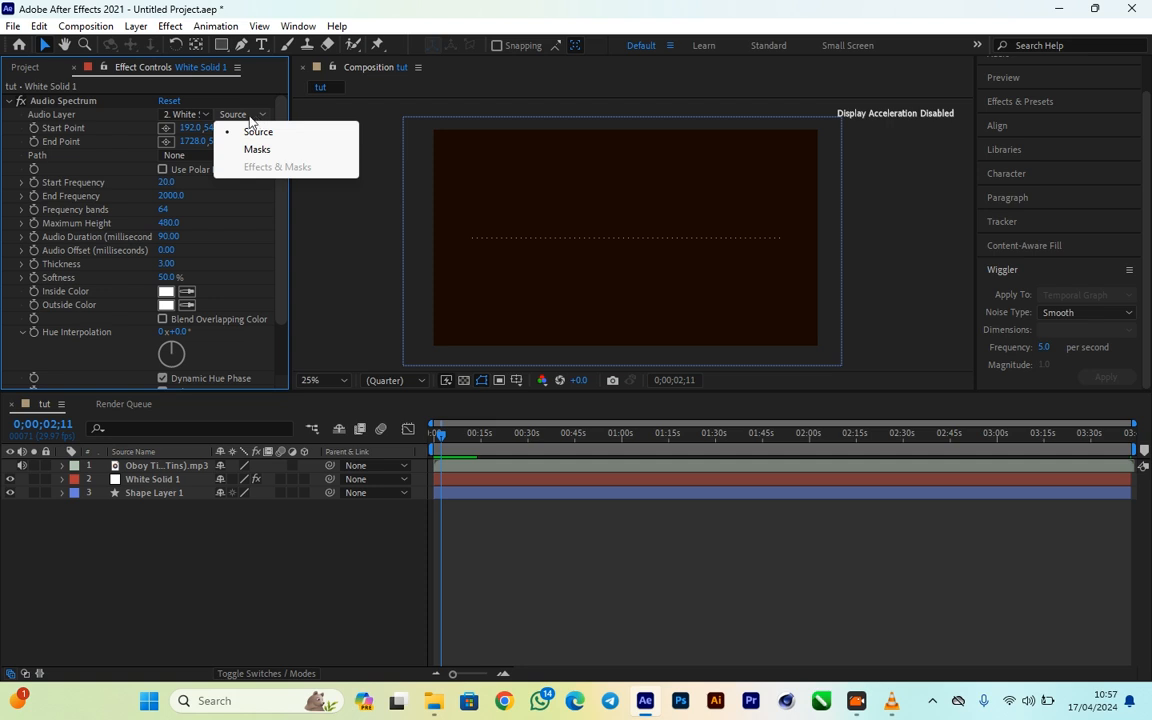
pyautogui.click(196, 115)
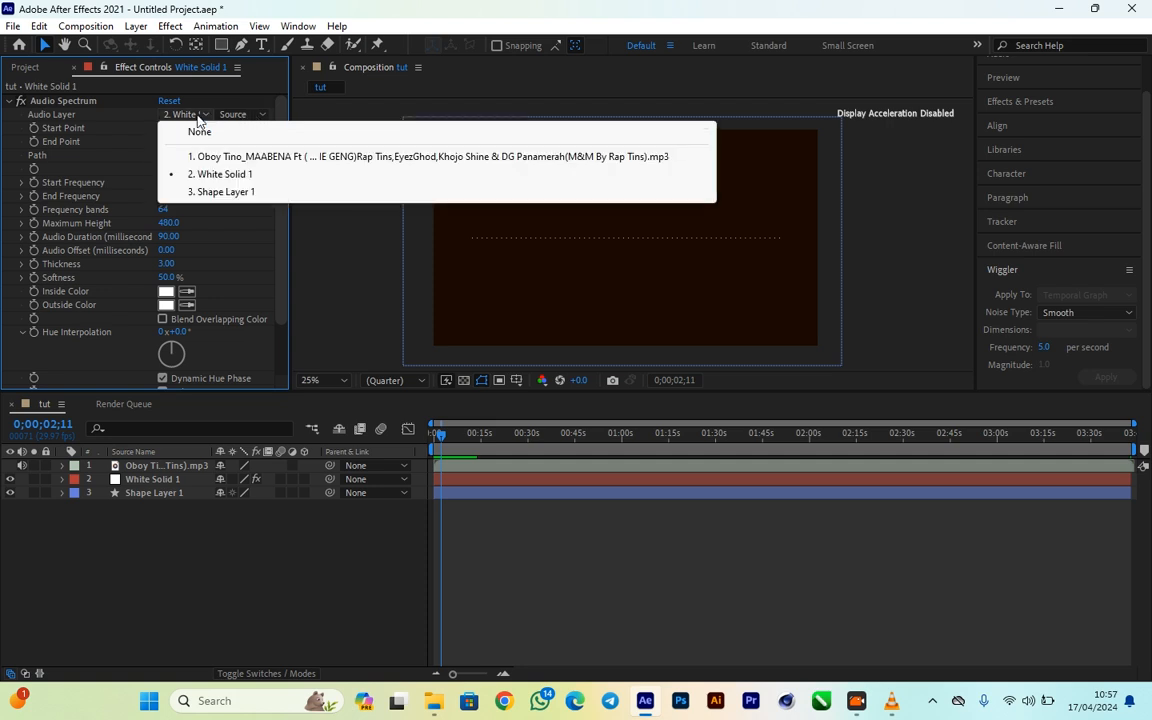
pyautogui.click(322, 115)
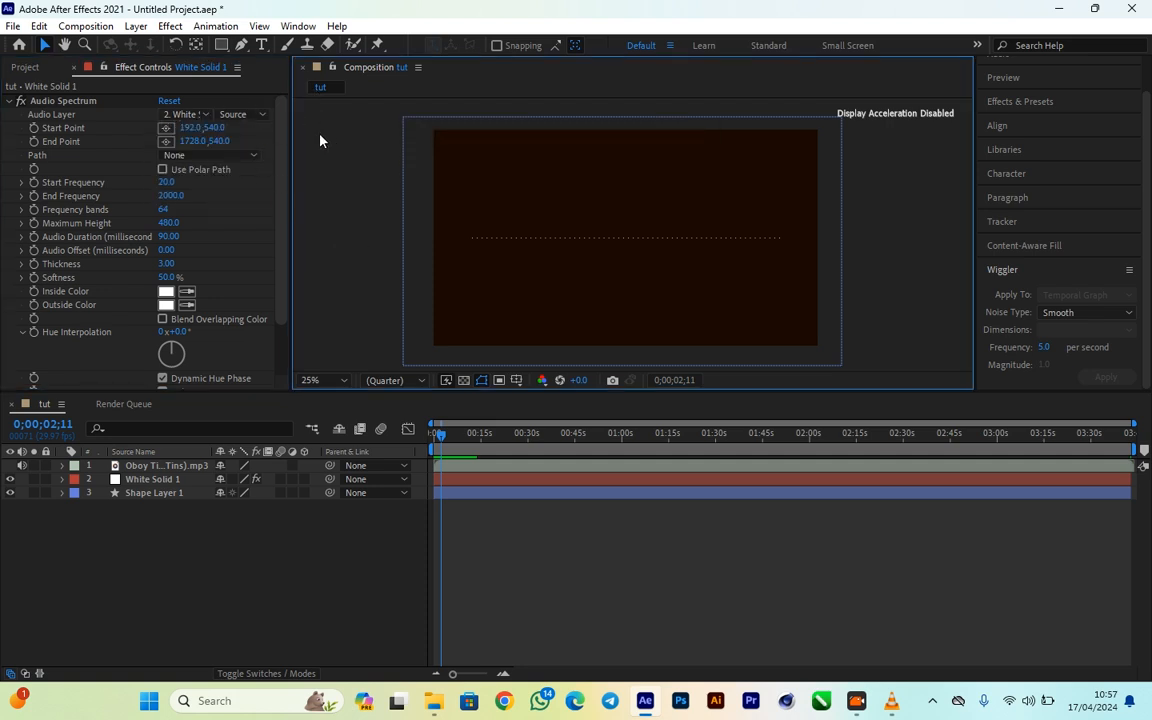
pyautogui.click(190, 117)
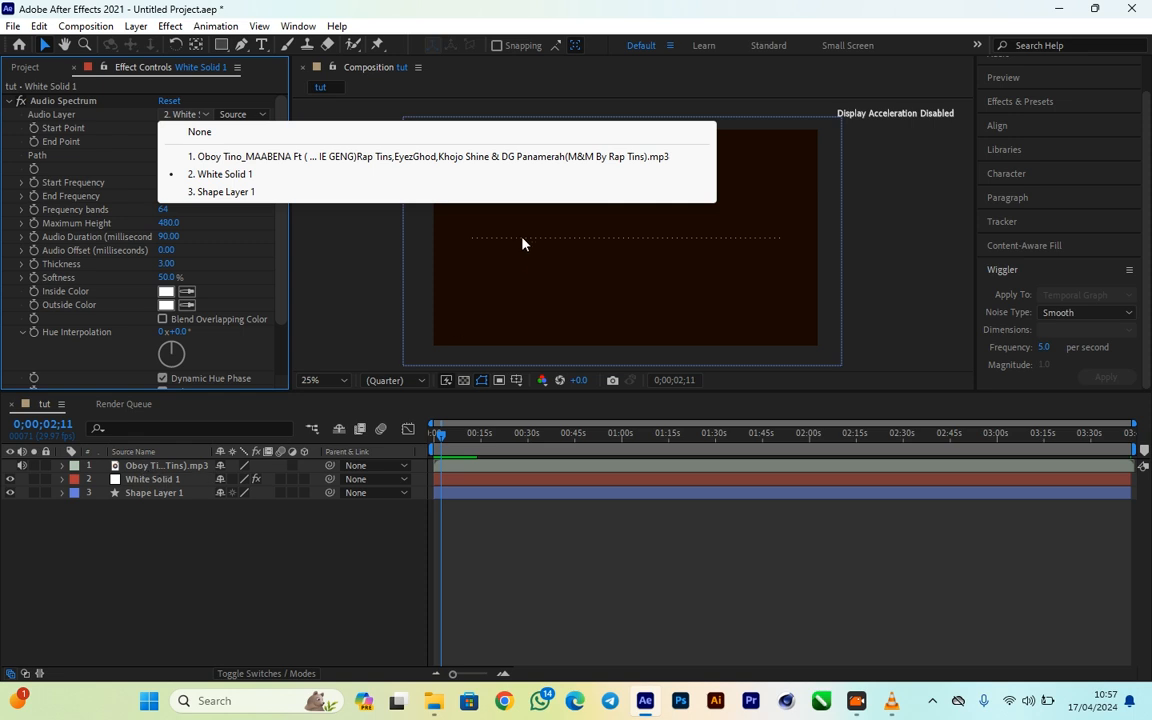
pyautogui.click(178, 114)
pyautogui.click(178, 114)
pyautogui.click(257, 157)
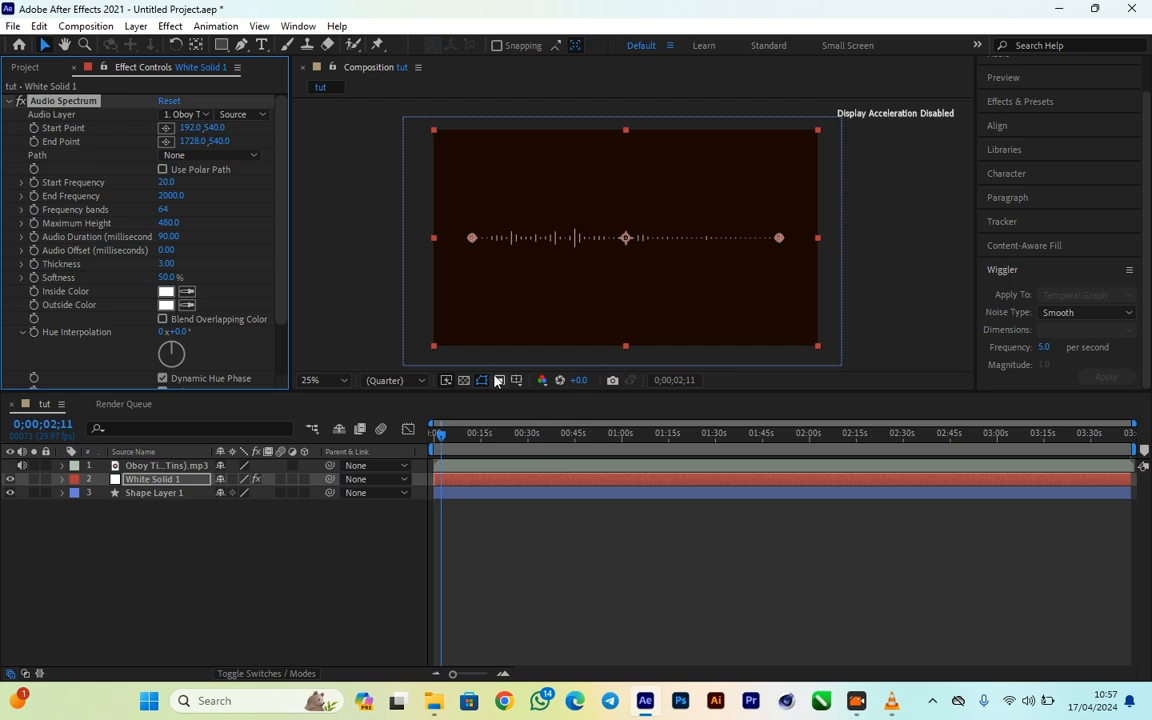
# - Preview the composition from its start to check the spectrum's movement, and return the playhead to the beginning
pyautogui.moveTo(444, 437); pyautogui.dragTo(411, 432)
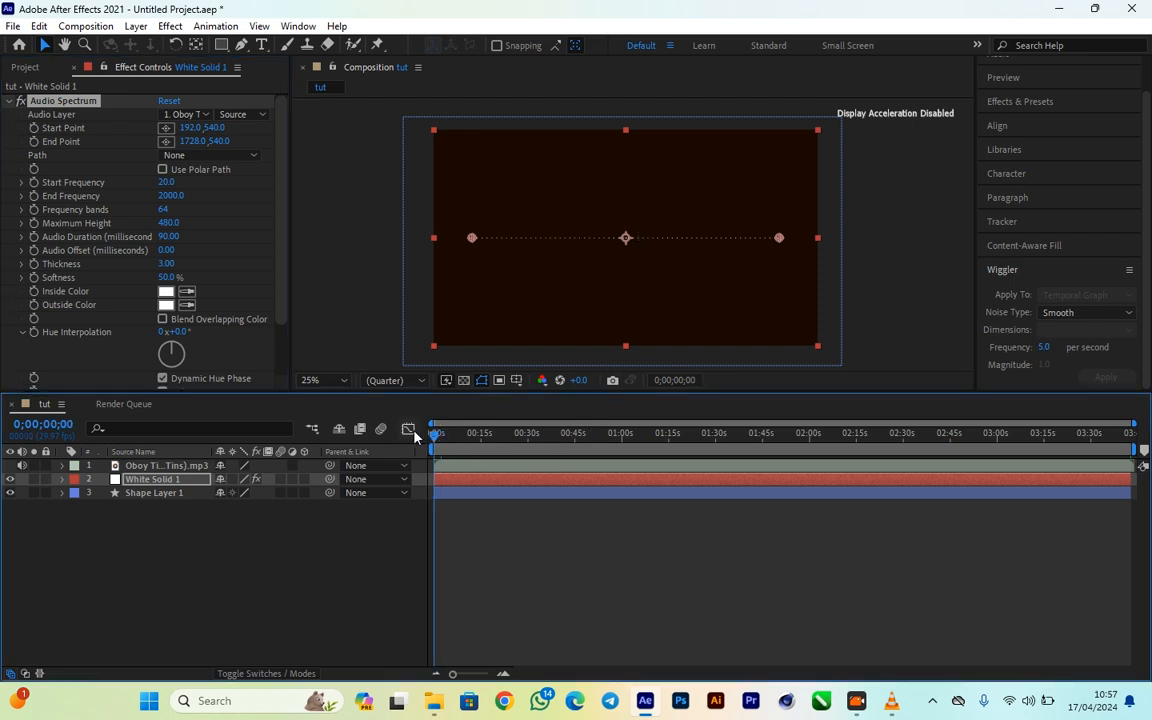
pyautogui.press('space')
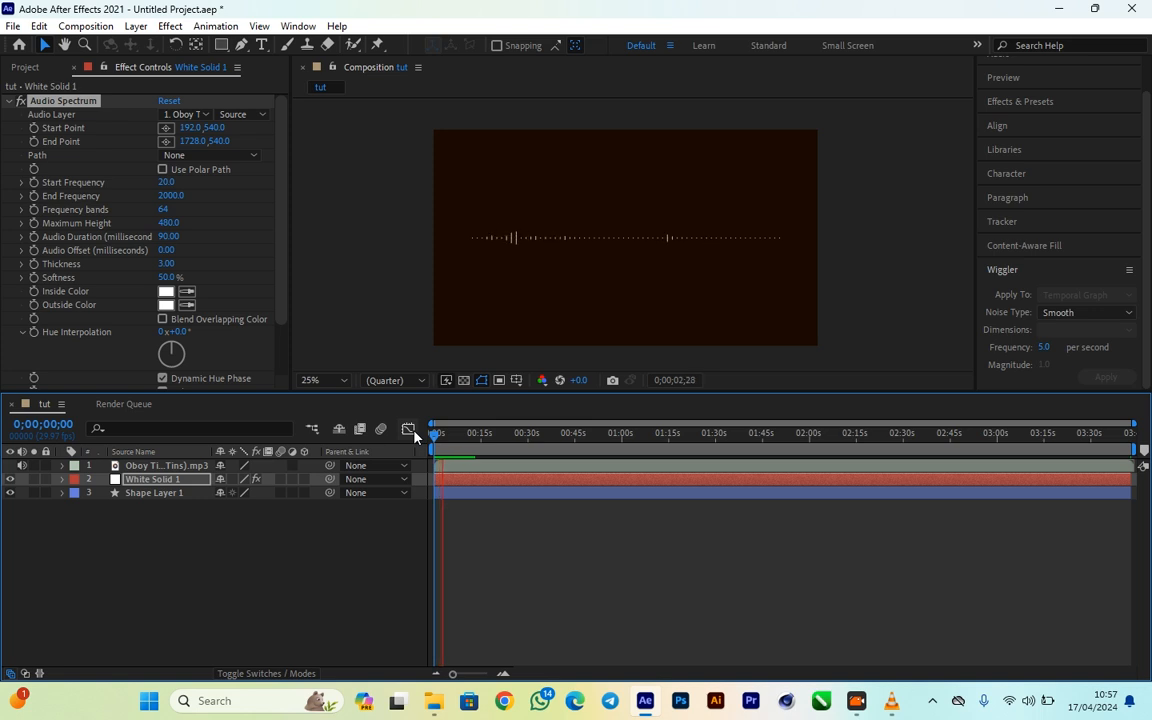
pyautogui.press('space')
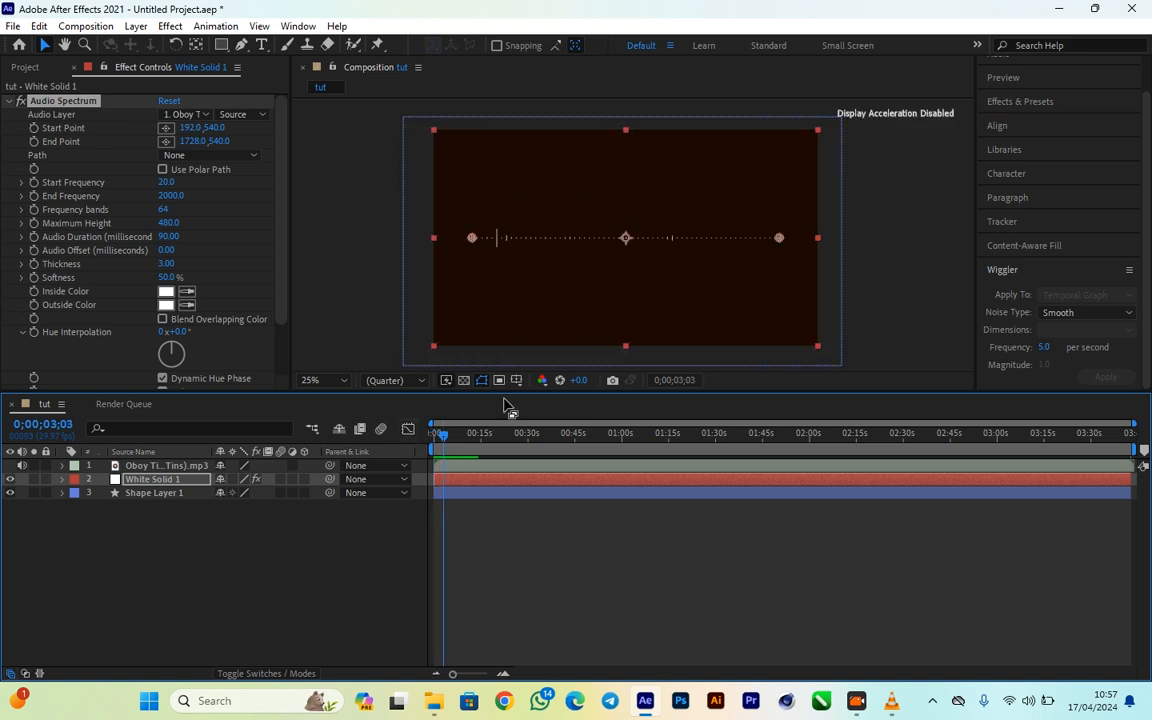
pyautogui.moveTo(443, 436); pyautogui.dragTo(416, 441)
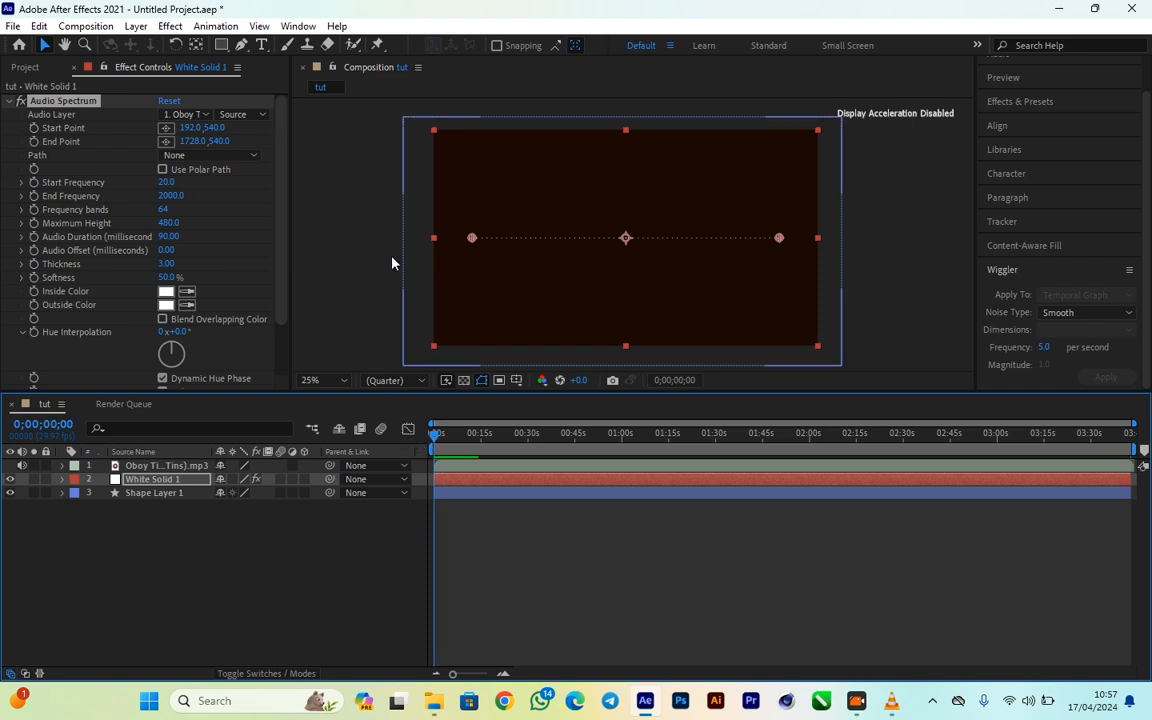
pyautogui.click(362, 221)
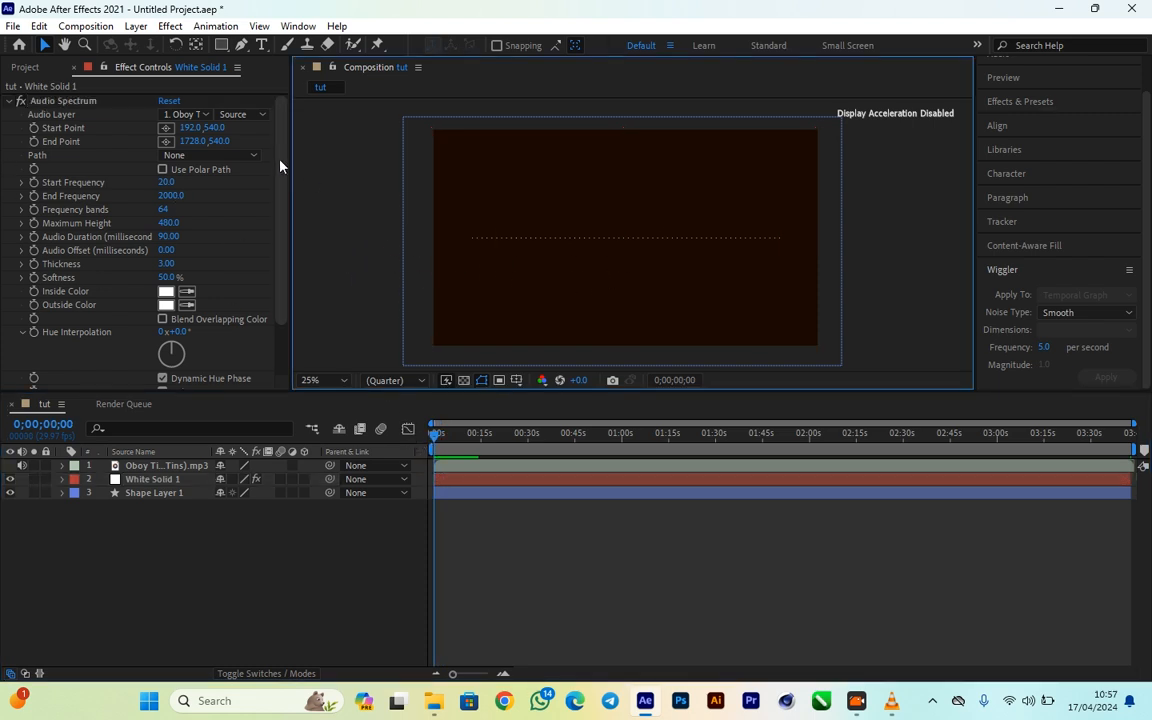
# - Set the Audio Spectrum's Thickness to 8.70 and its Frequency bands to 71
pyautogui.moveTo(166, 264); pyautogui.dragTo(190, 266)
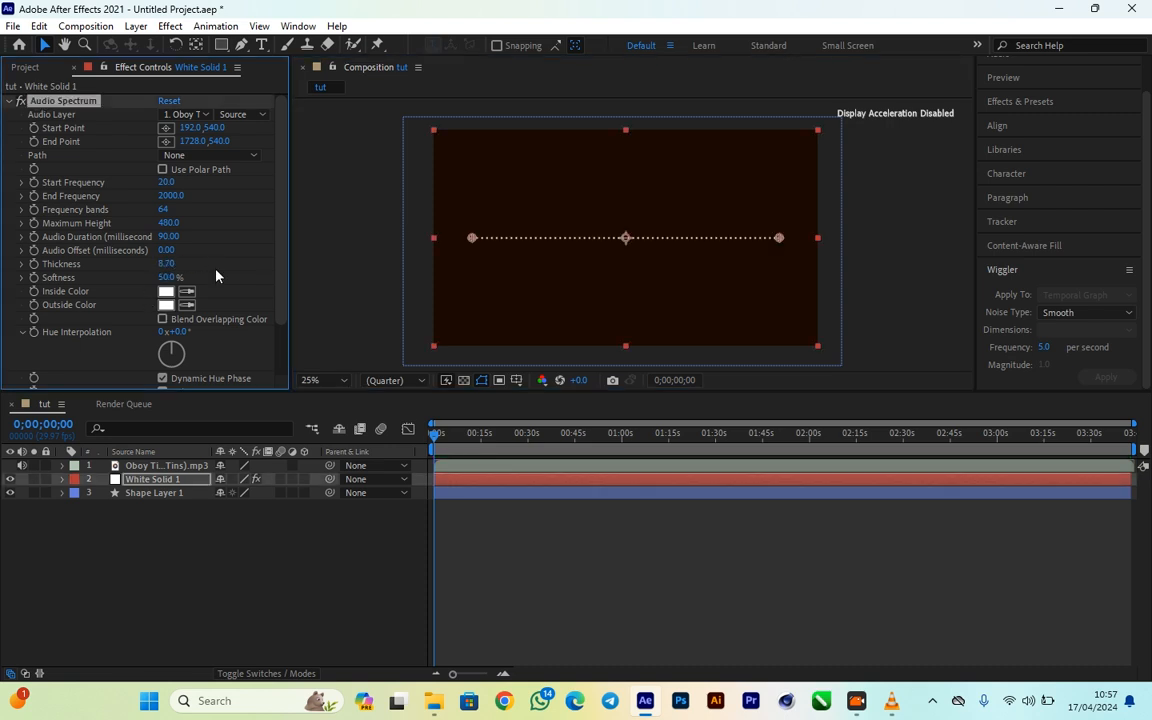
pyautogui.click(166, 223)
pyautogui.moveTo(164, 210); pyautogui.dragTo(172, 210)
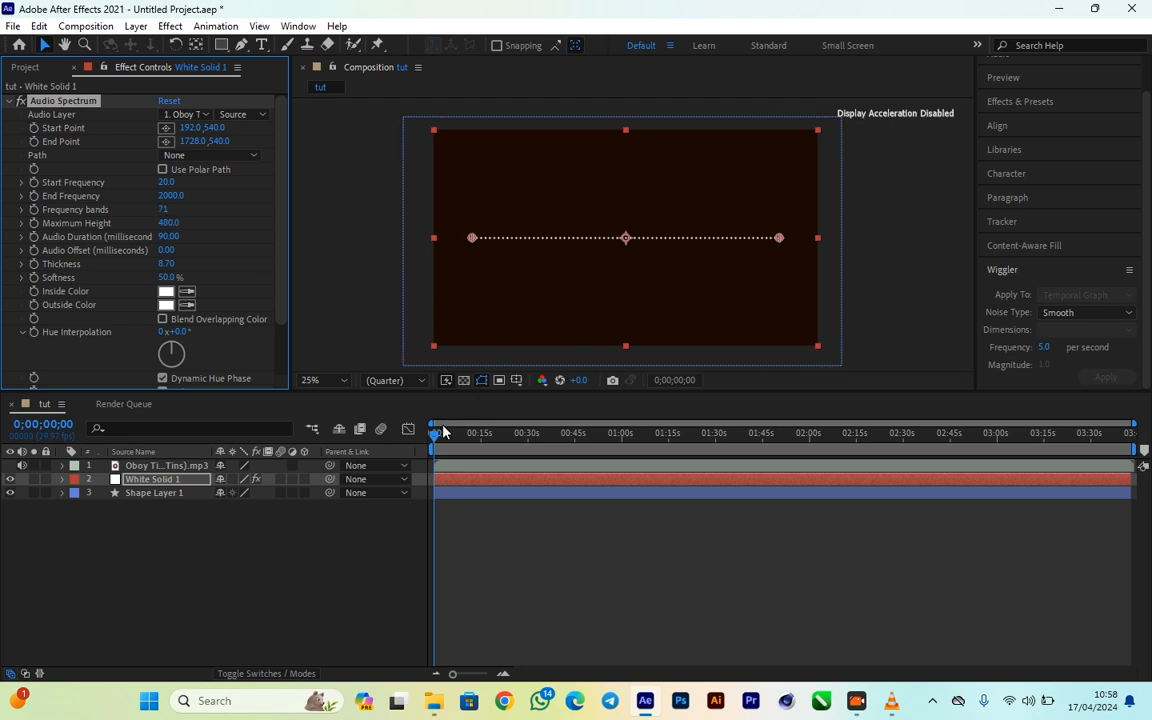
# - At 0;00;04;18, scale White Solid 1 down proportionally and place it near the centre of the composition
pyautogui.moveTo(443, 436); pyautogui.dragTo(449, 443)
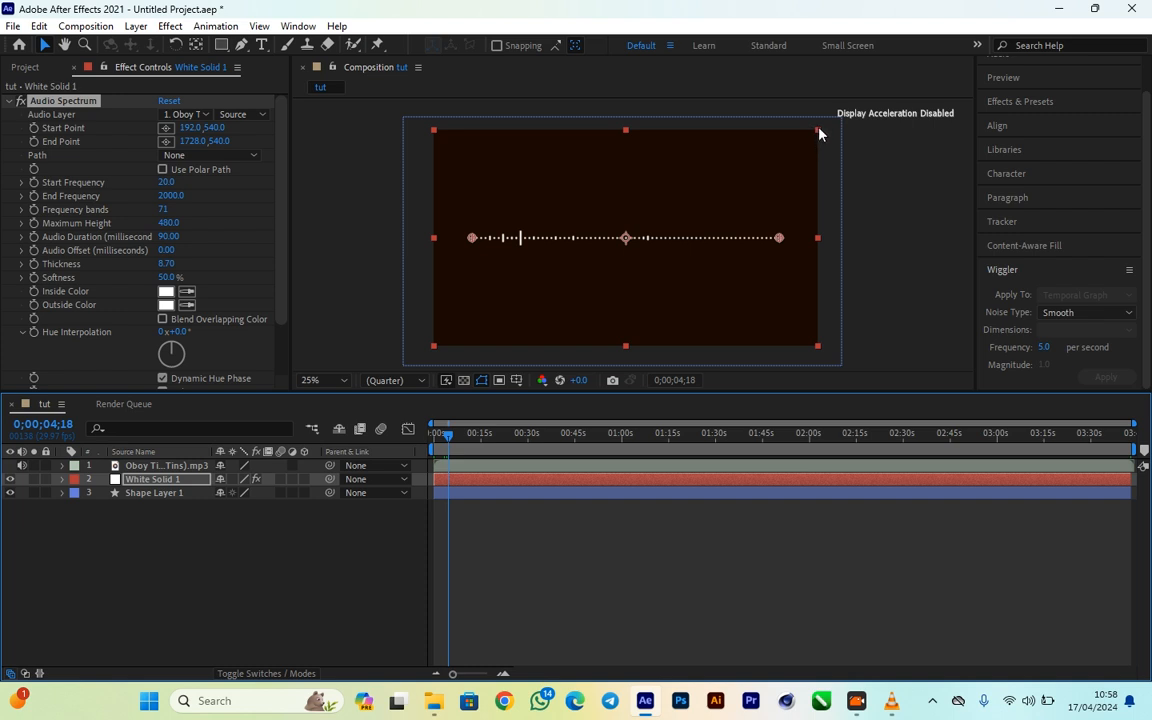
pyautogui.moveTo(818, 133); pyautogui.dragTo(761, 180)
pyautogui.moveTo(571, 238); pyautogui.dragTo(574, 236)
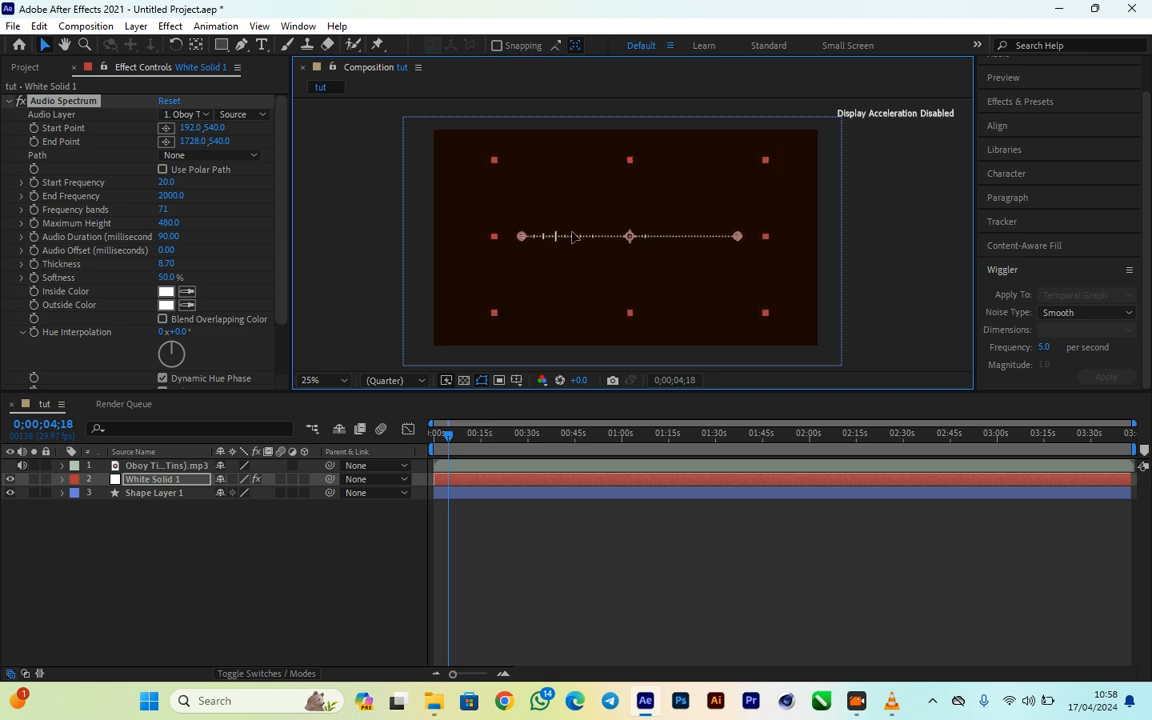
pyautogui.click(784, 260)
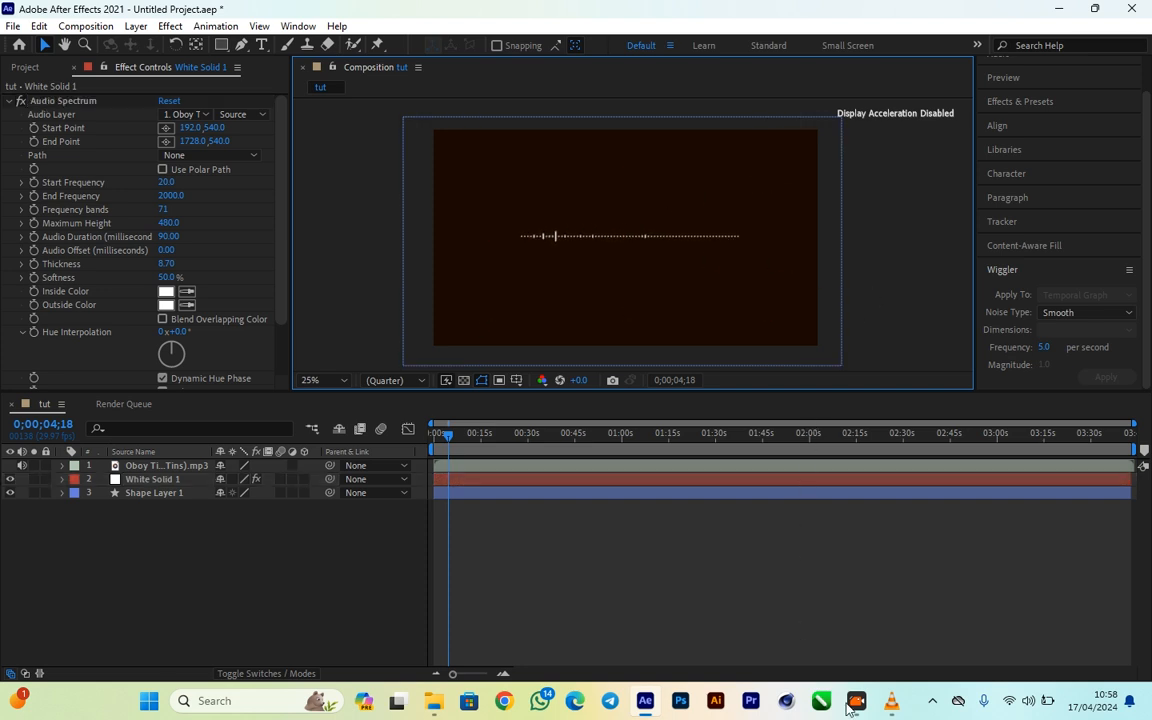
# - Switch to VLC to review the player layout in MAABENA LYRICS VIDEO.mp4 around 00:49, and return to After Effects
pyautogui.click(893, 708)
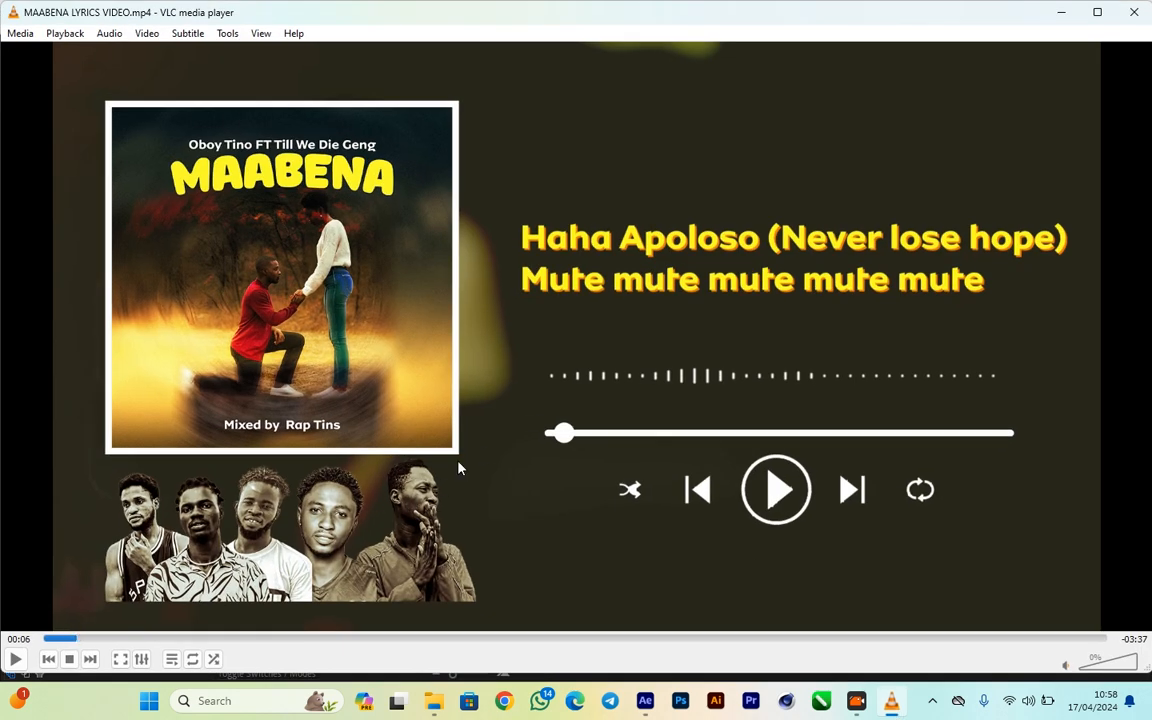
pyautogui.press('space')
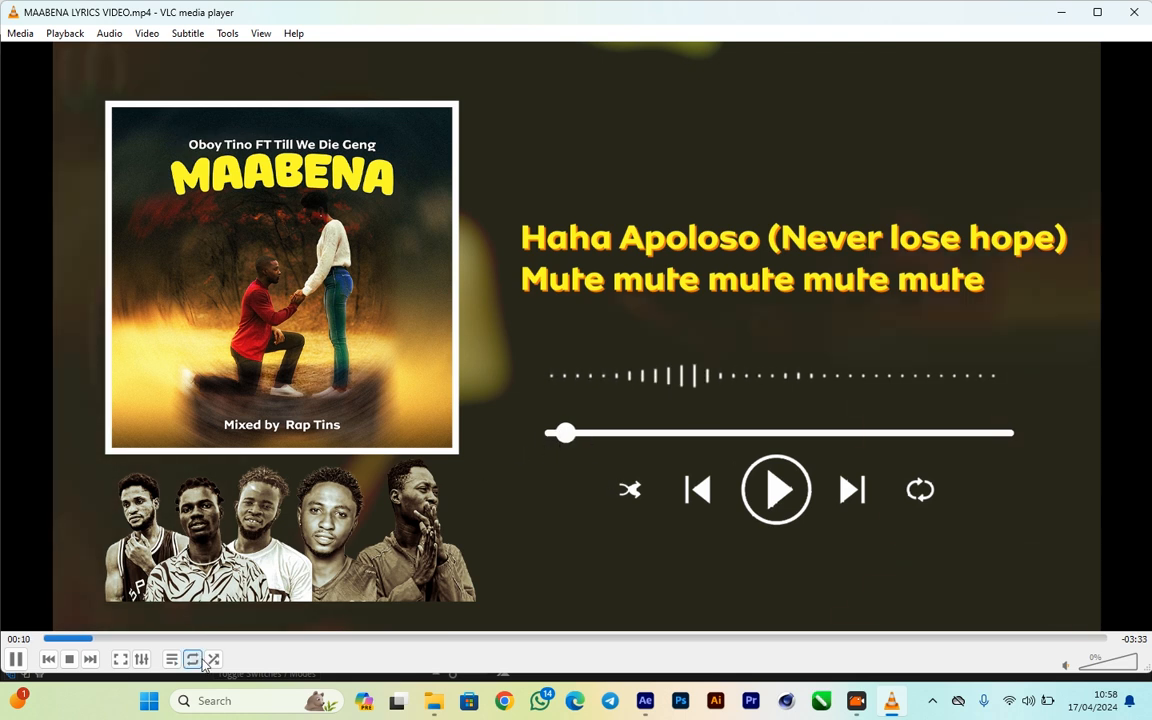
pyautogui.click(266, 638)
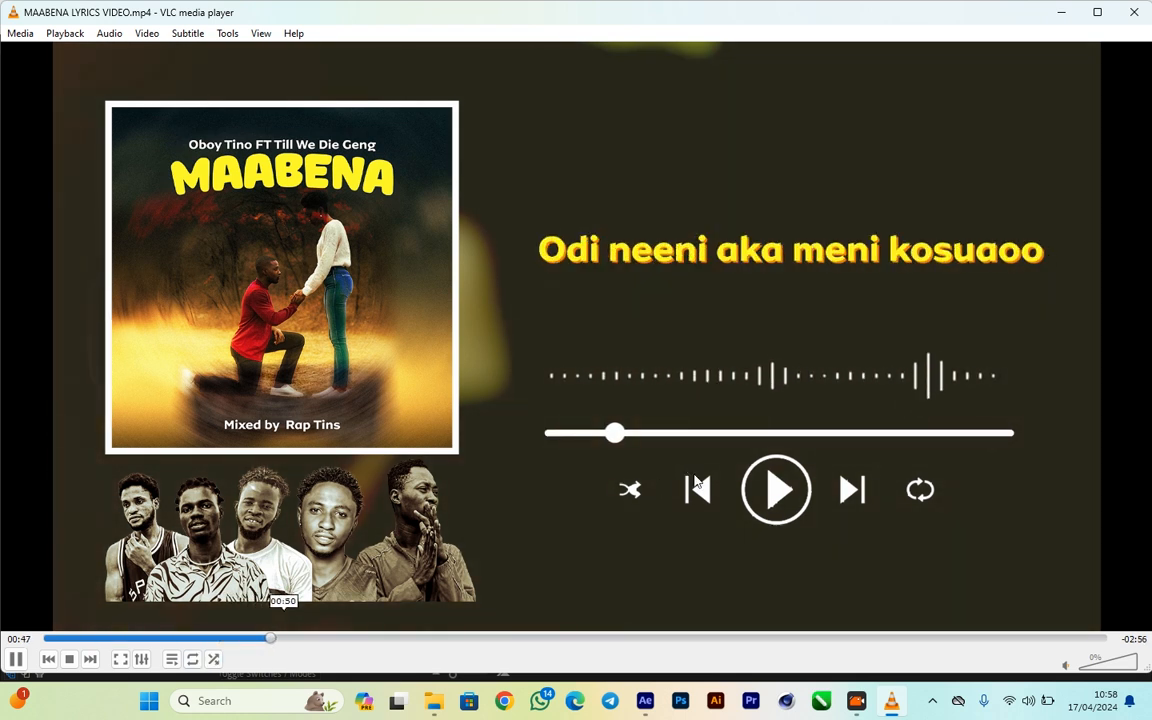
pyautogui.click(15, 659)
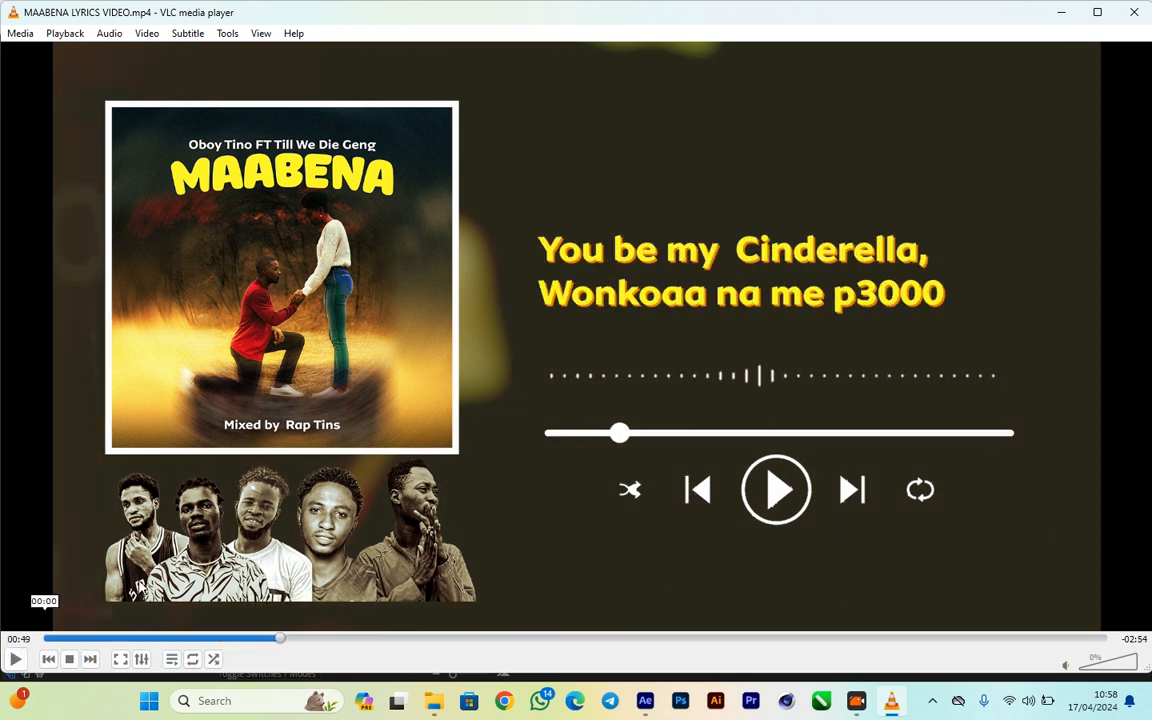
pyautogui.click(1061, 12)
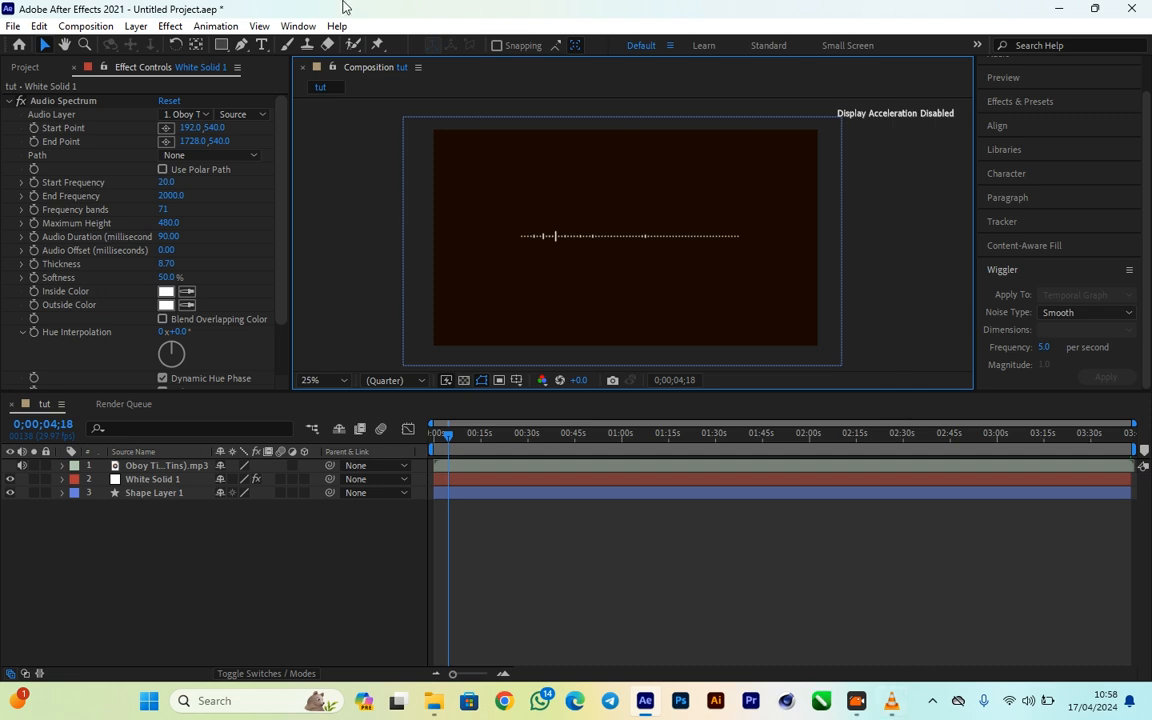
# - Draw a long, thin rounded rectangle just below the audio spectrum and set its fill to white (FFFFFF)
pyautogui.click(221, 45)
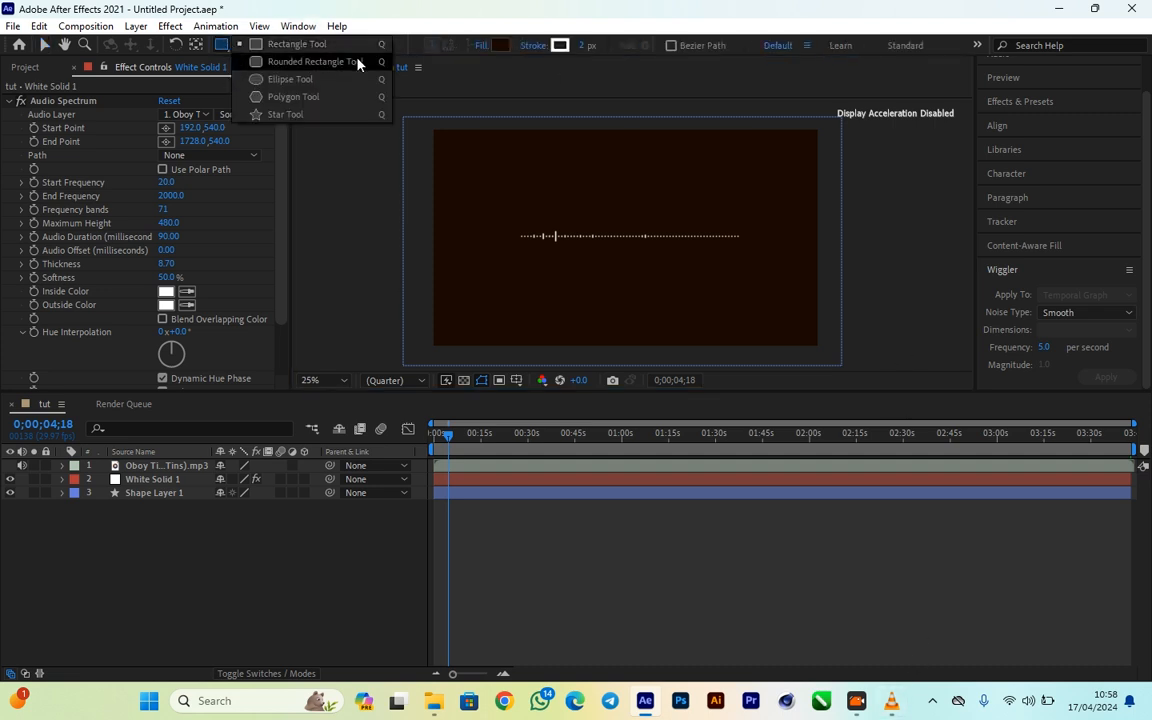
pyautogui.click(308, 62)
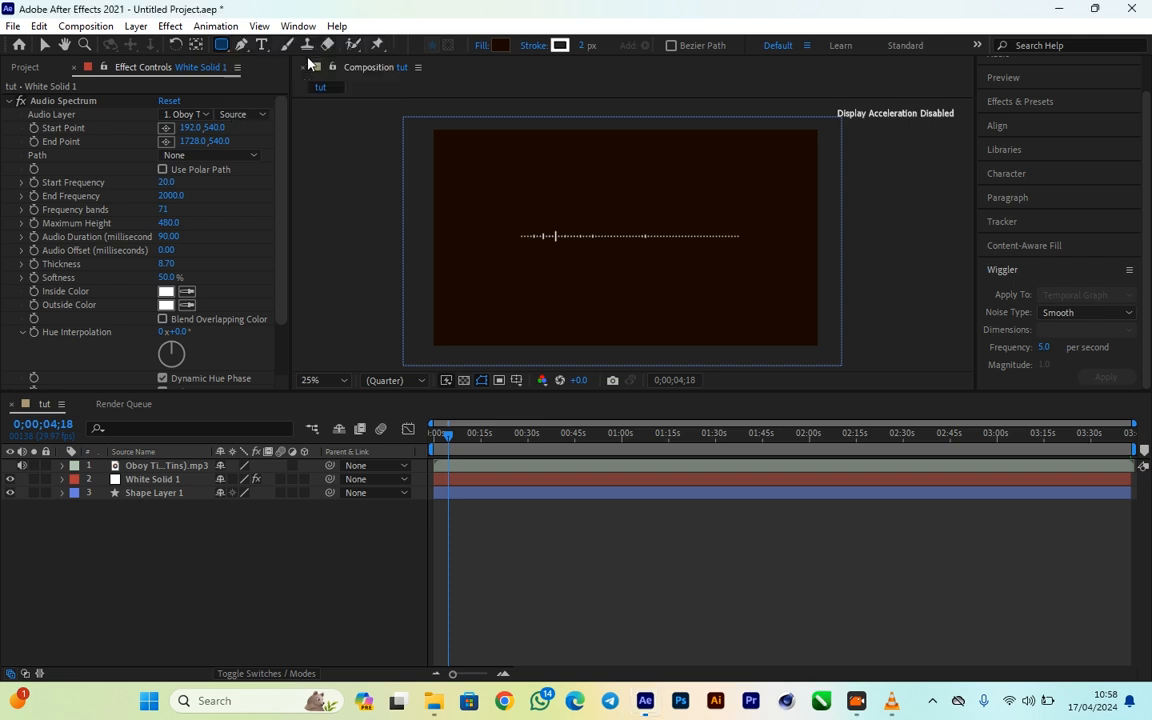
pyautogui.moveTo(518, 261); pyautogui.dragTo(754, 264)
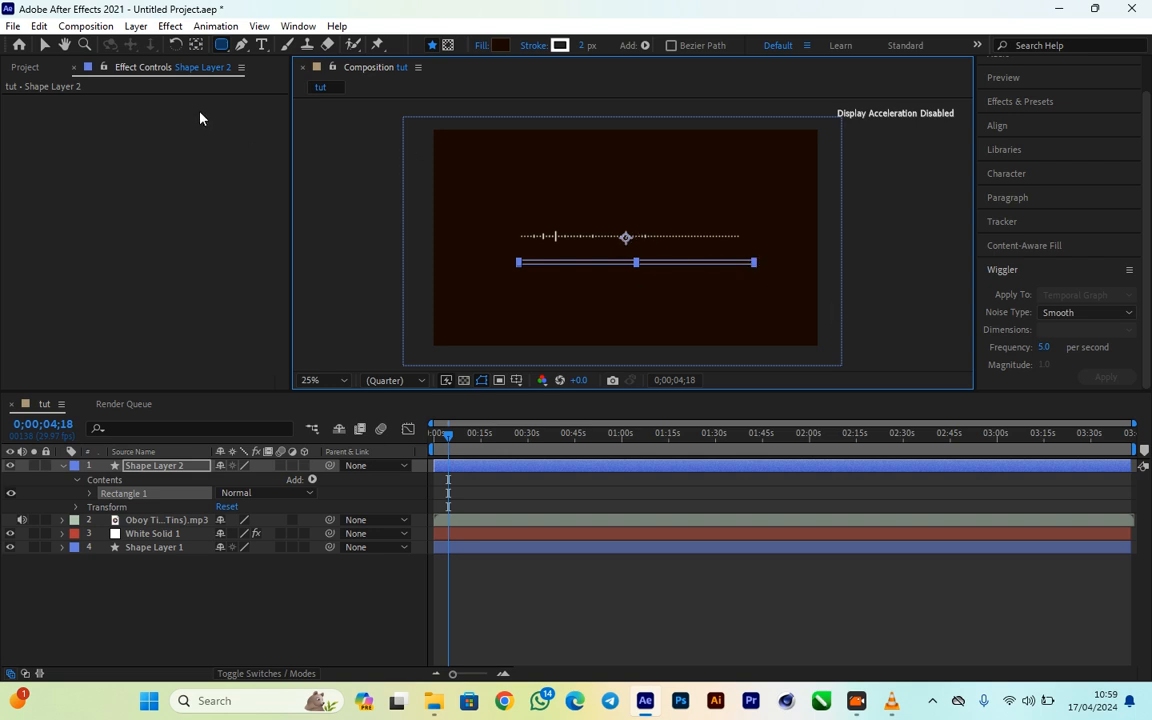
pyautogui.click(500, 46)
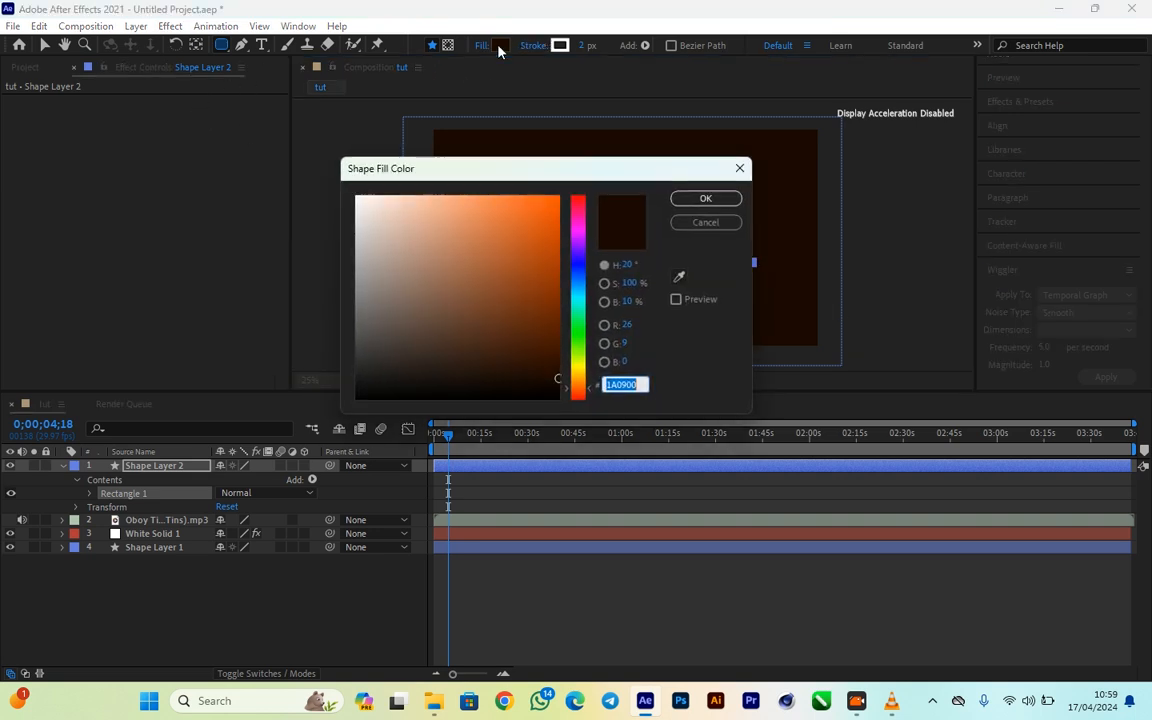
pyautogui.moveTo(375, 237); pyautogui.dragTo(357, 197)
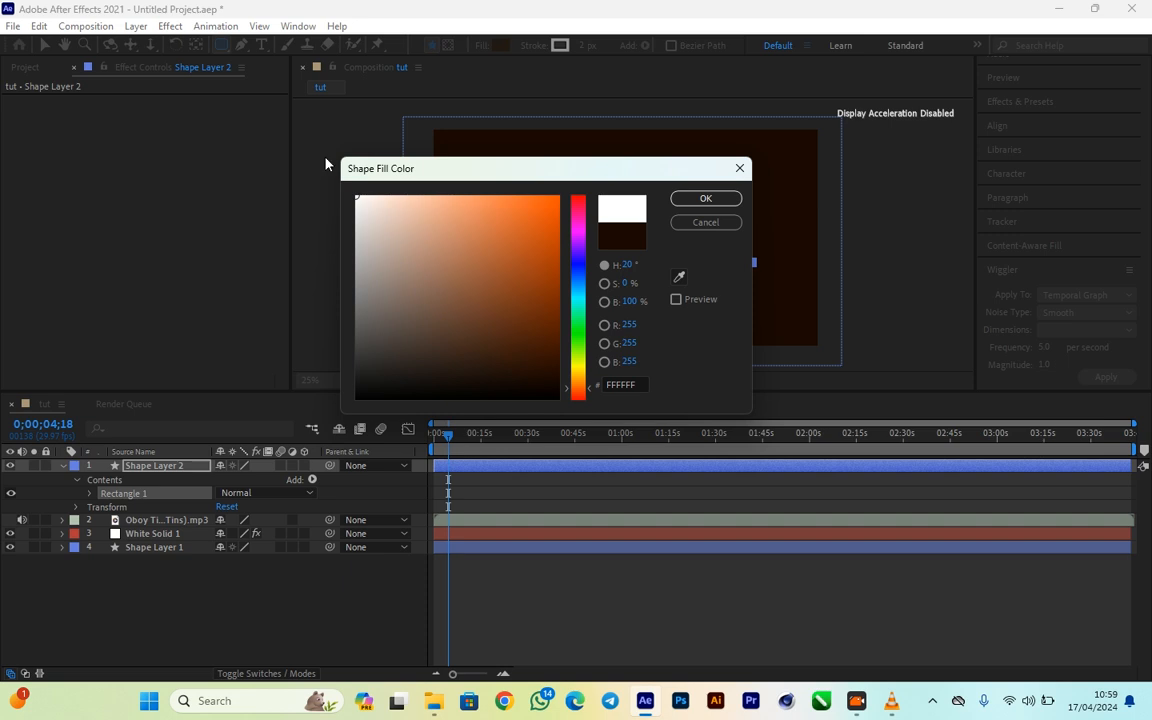
pyautogui.click(703, 198)
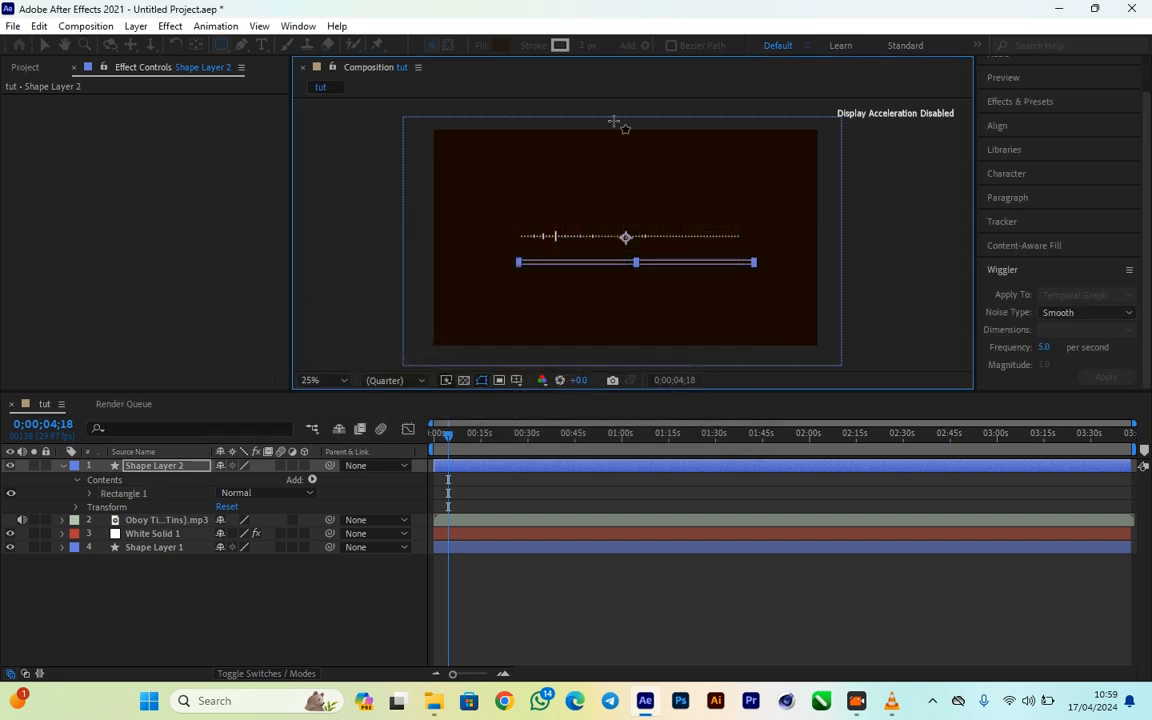
pyautogui.click(558, 46)
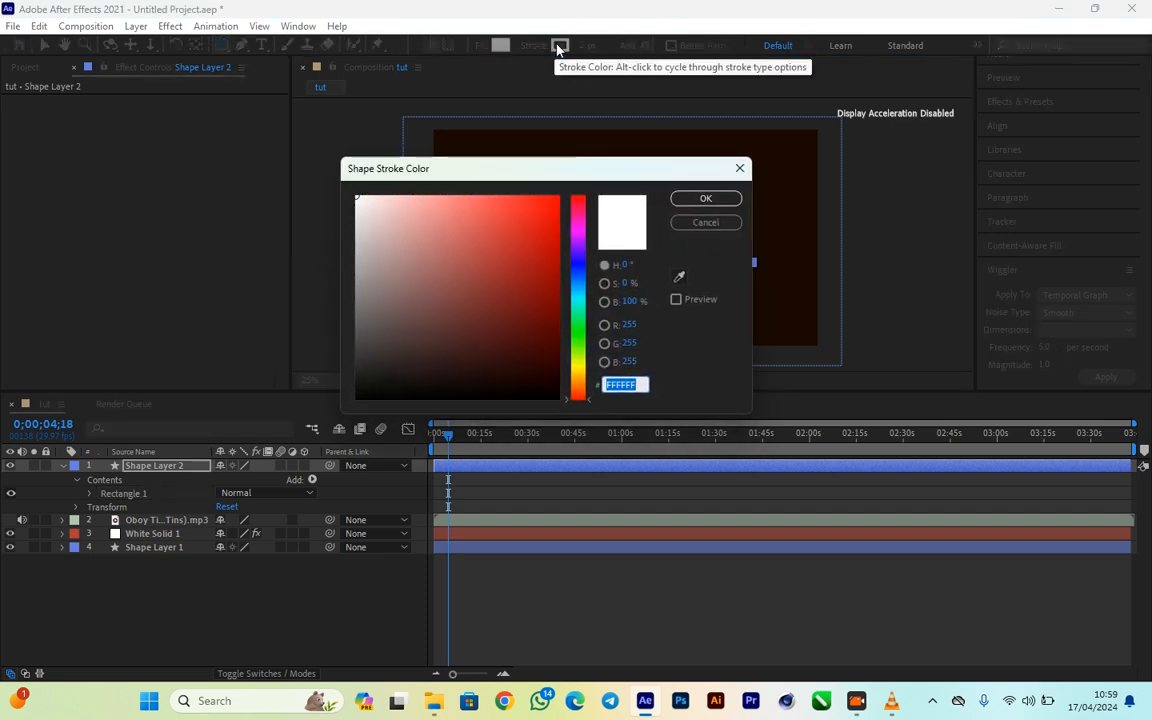
pyautogui.click(676, 301)
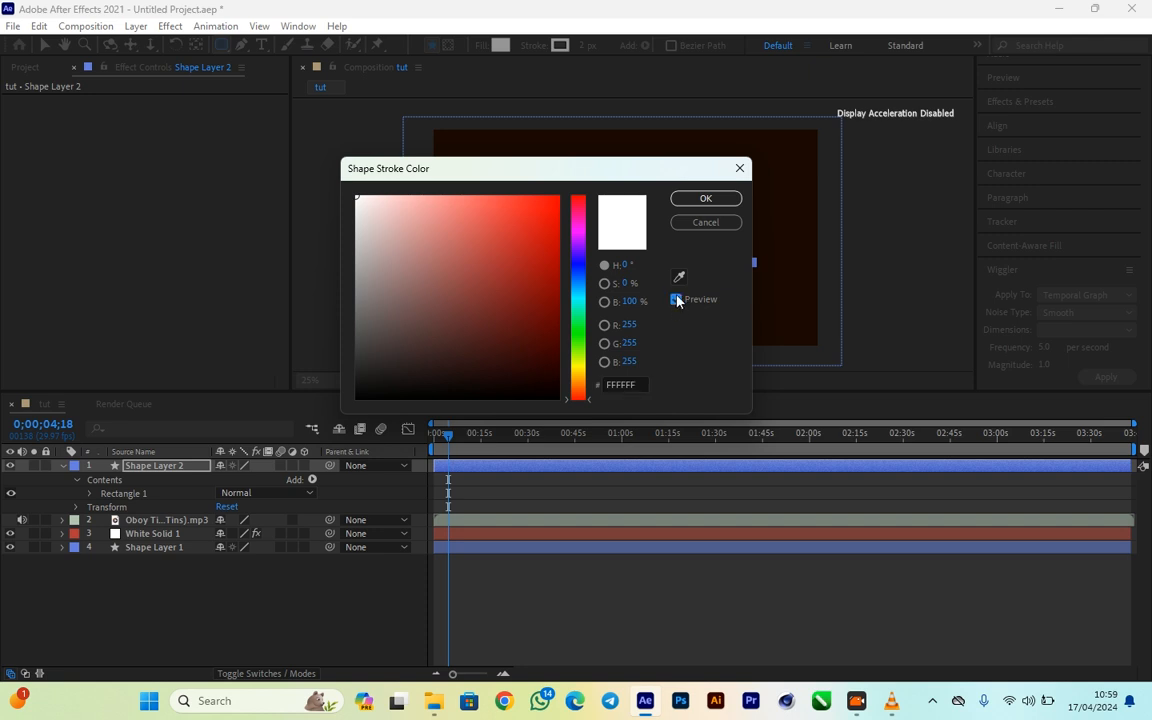
pyautogui.click(706, 222)
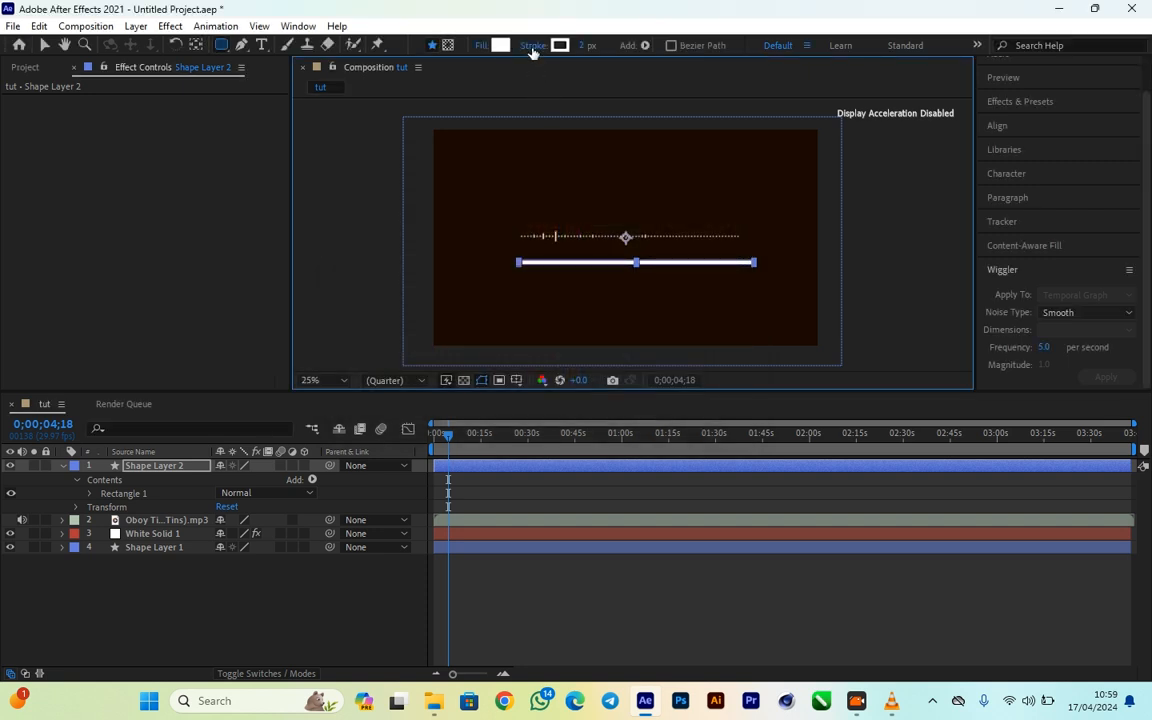
pyautogui.click(533, 47)
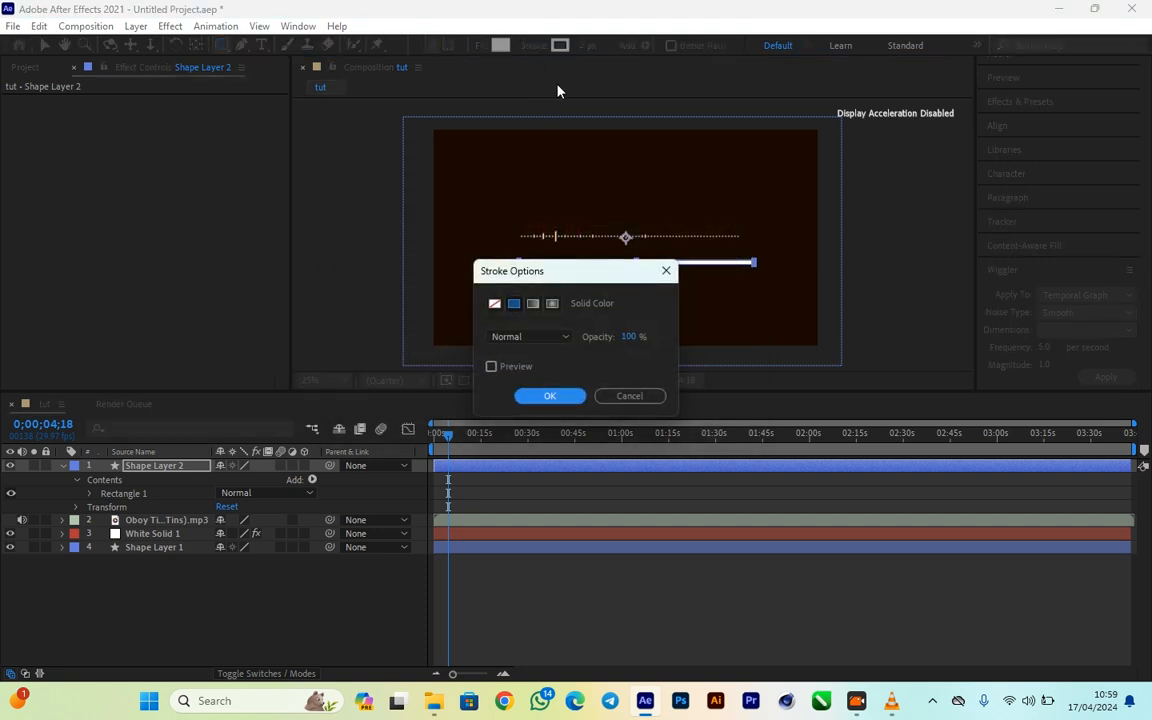
pyautogui.click(666, 270)
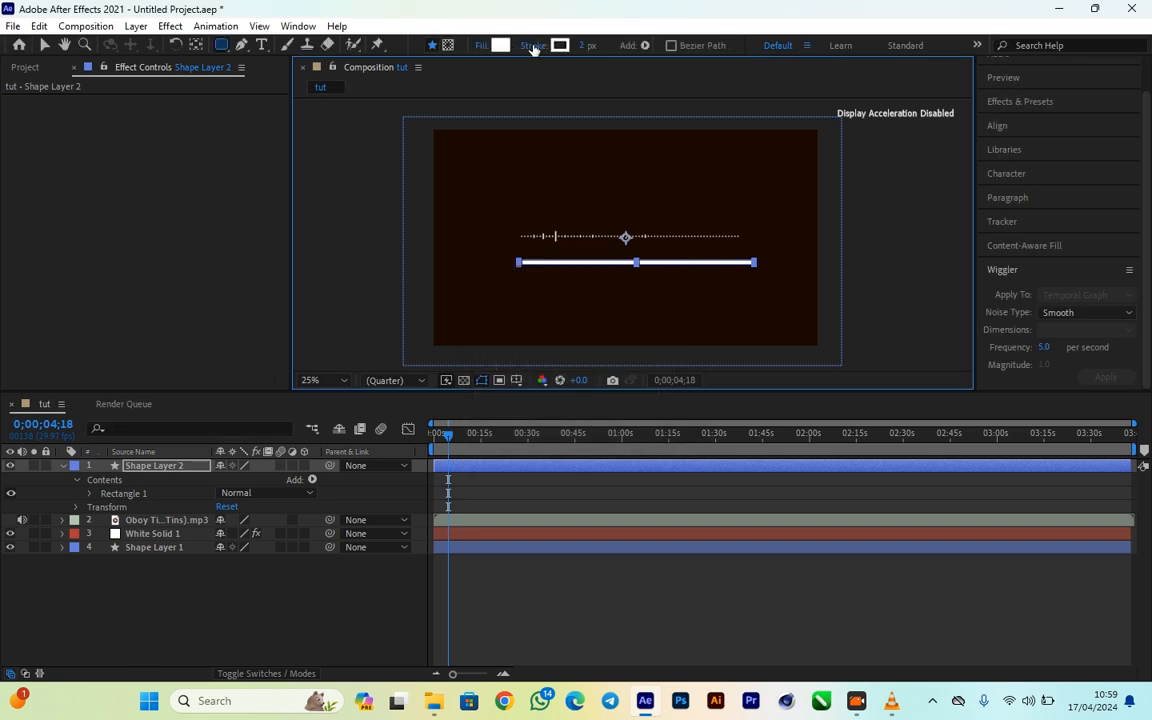
# - Set the stroke of the thin white bar on Shape Layer 2 to None
pyautogui.click(533, 47)
pyautogui.click(496, 303)
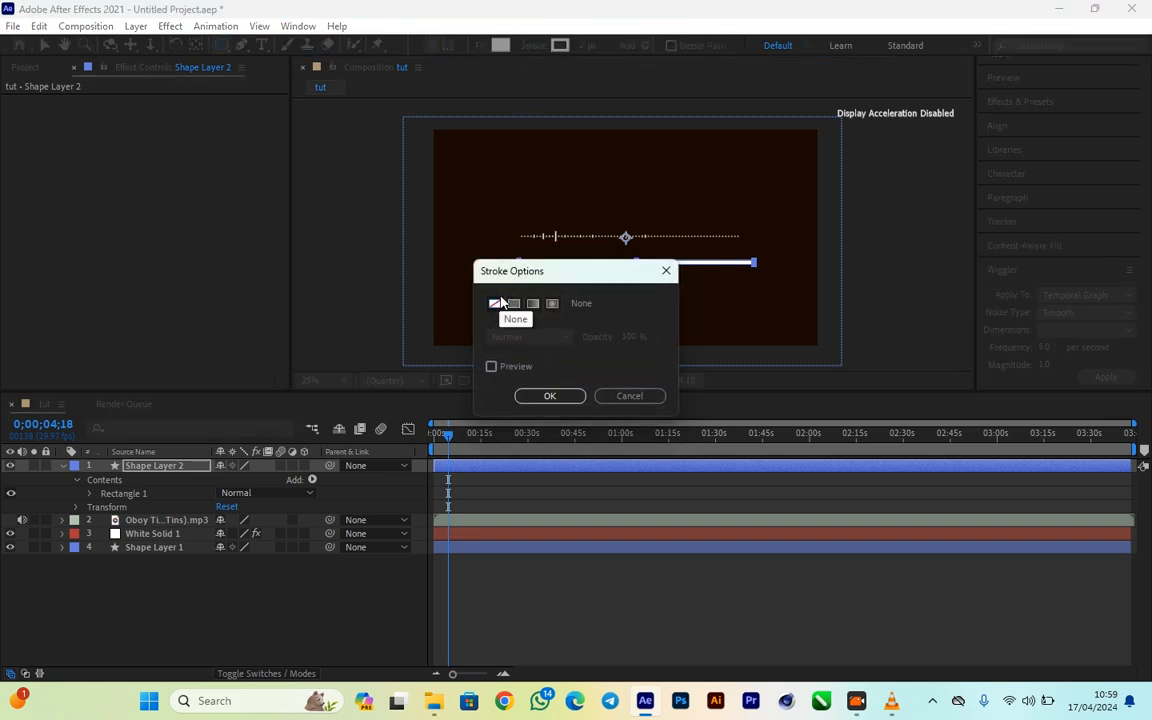
pyautogui.click(551, 396)
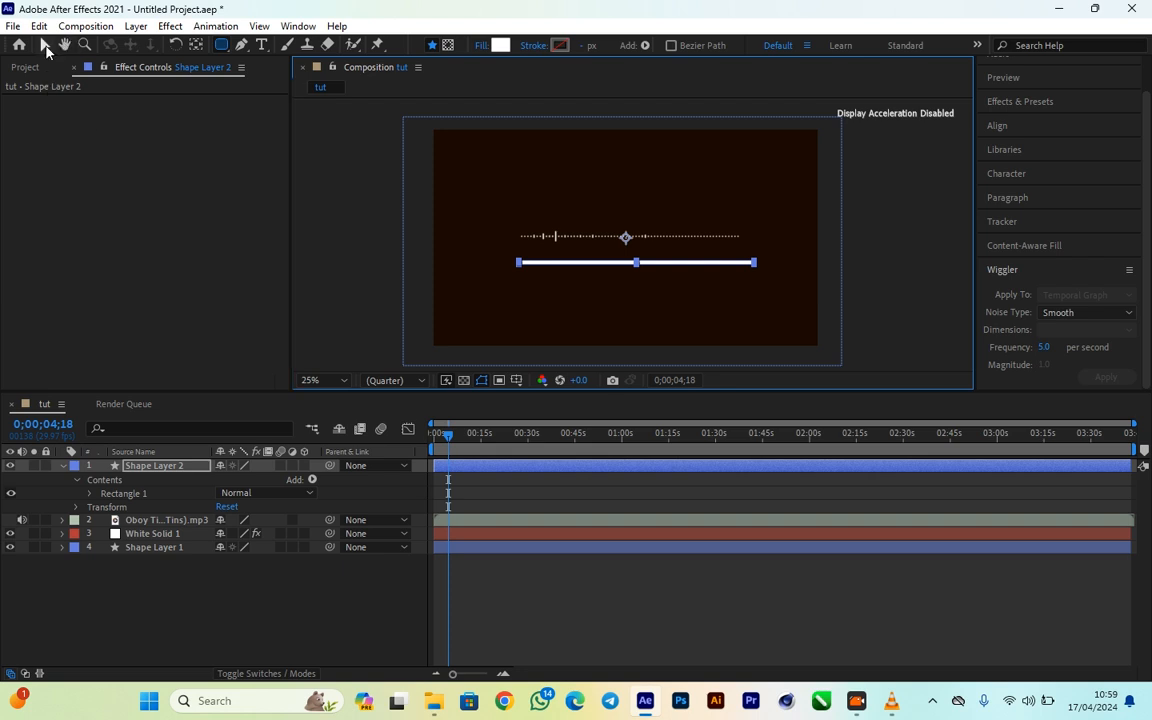
# - Nudge the white bar slightly to the left beneath the audio spectrum
pyautogui.click(44, 45)
pyautogui.click(738, 300)
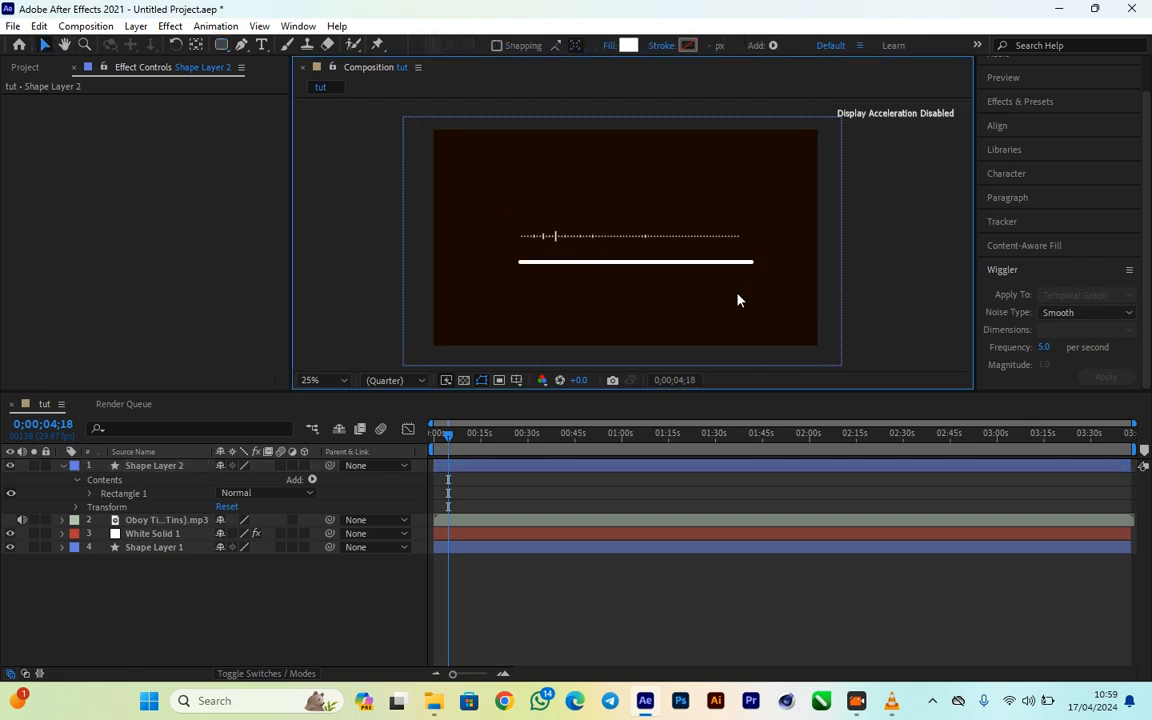
pyautogui.click(641, 264)
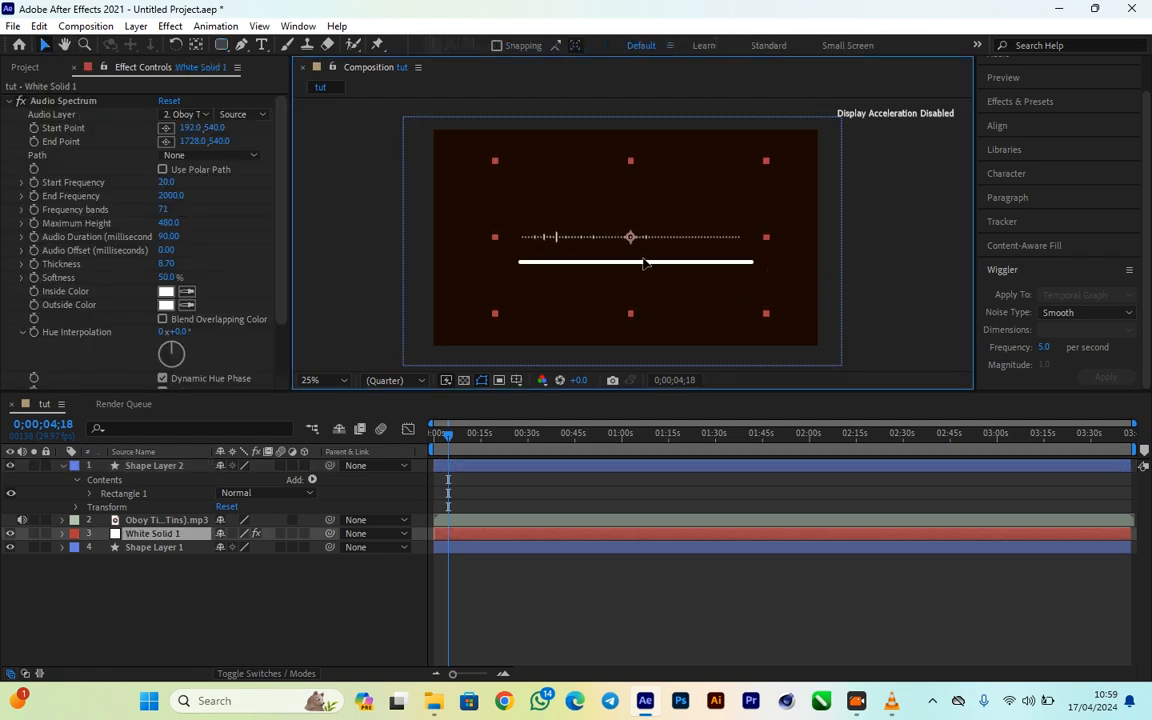
pyautogui.click(700, 265)
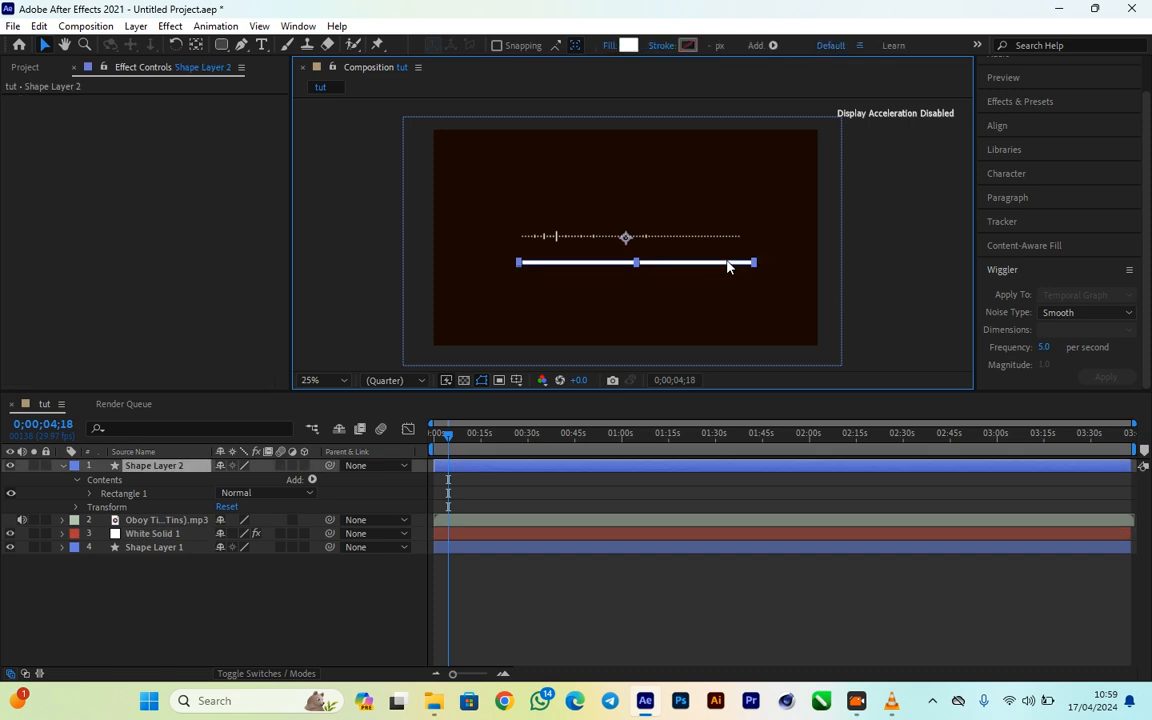
pyautogui.moveTo(728, 266); pyautogui.dragTo(725, 264)
pyautogui.click(887, 329)
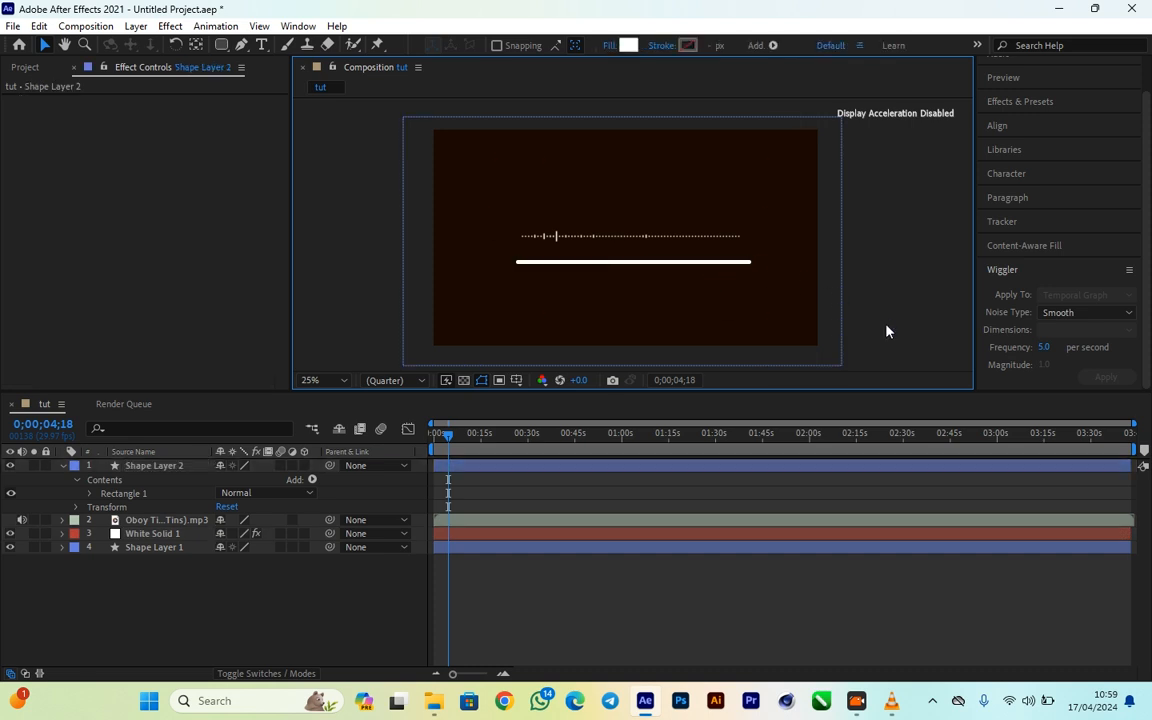
# - Check the progress knob in MAABENA LYRICS VIDEO.mp4 in VLC, return to After Effects and draw a small white circle below the bar's left end
pyautogui.click(889, 703)
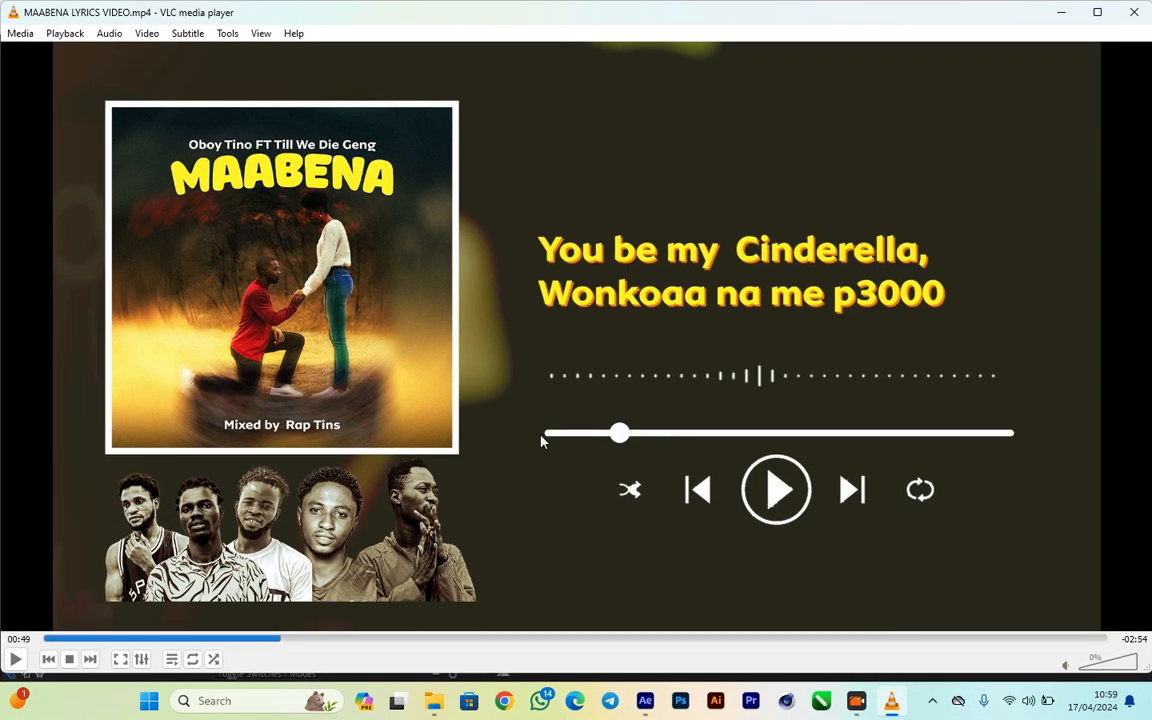
pyautogui.click(1060, 13)
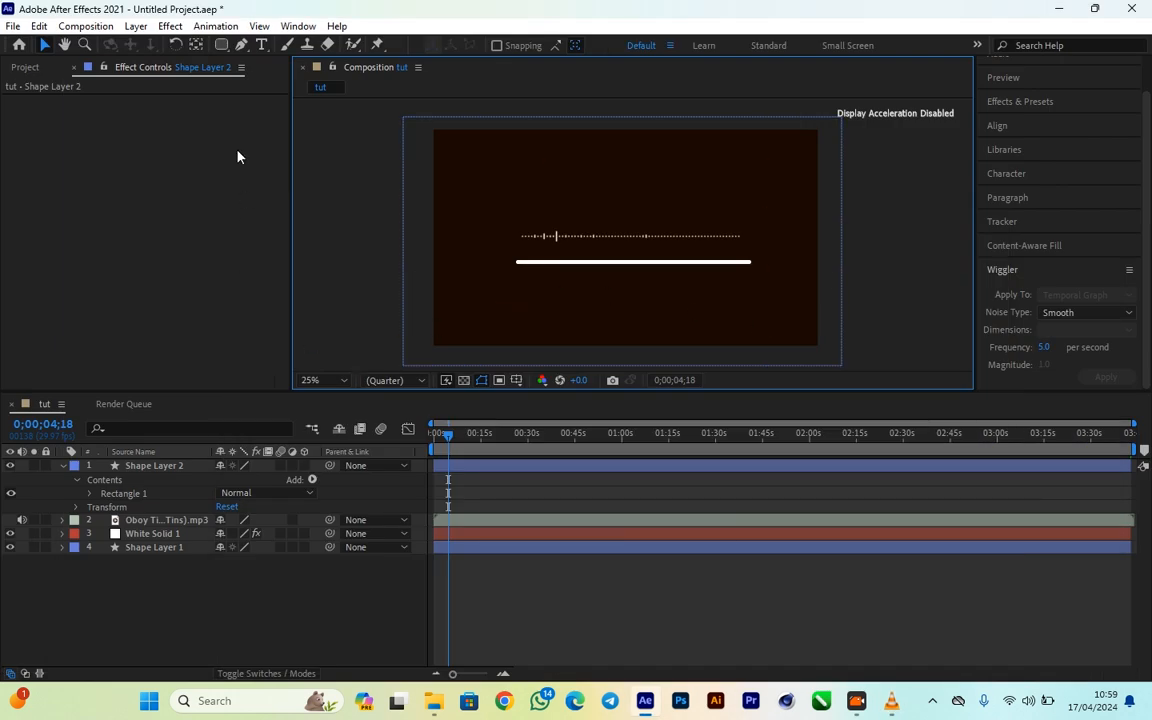
pyautogui.click(221, 44)
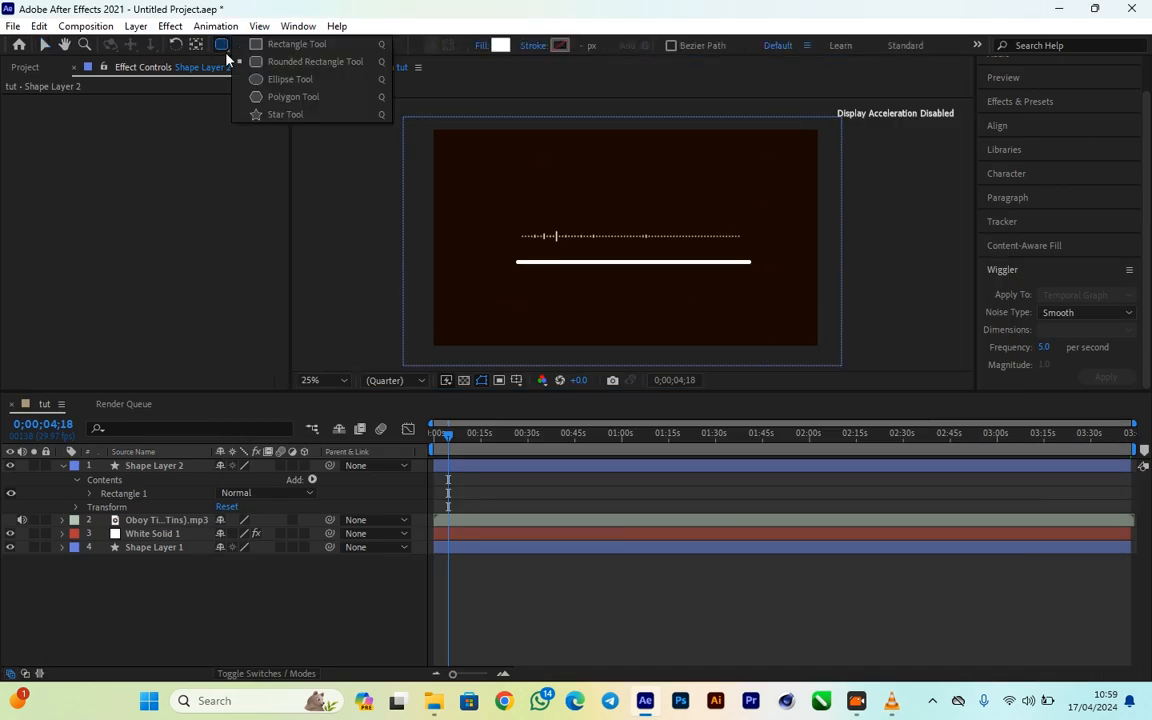
pyautogui.click(270, 80)
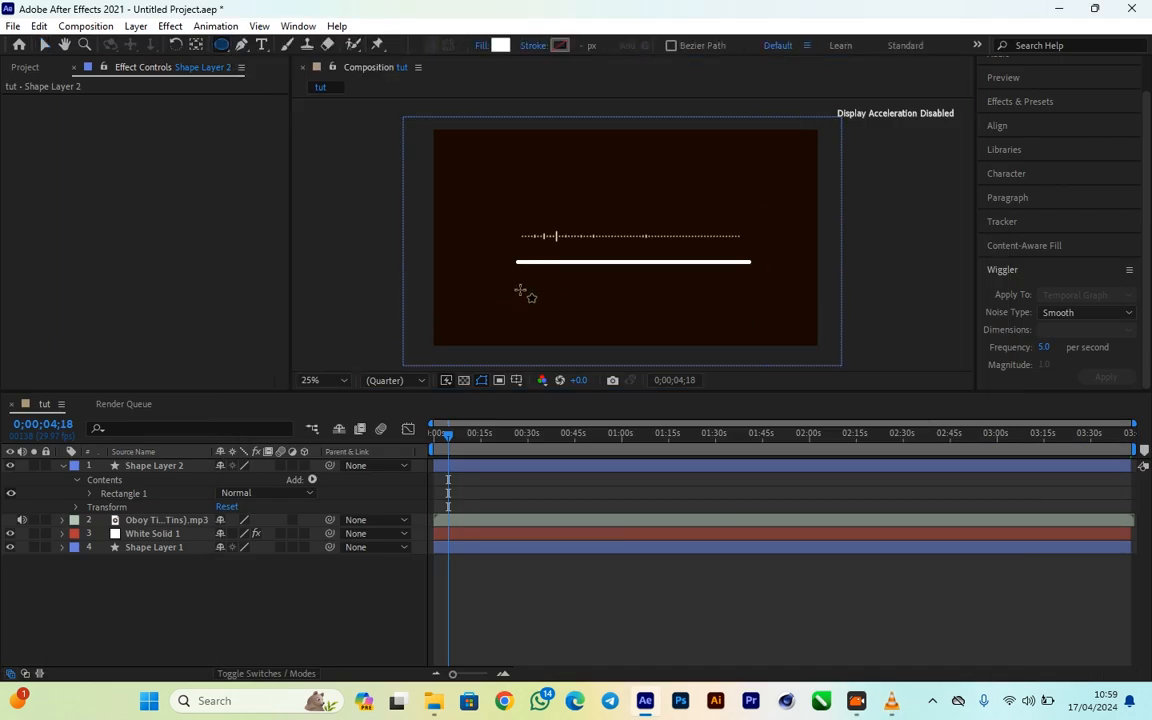
pyautogui.moveTo(525, 267)
pyautogui.mouseDown()
pyautogui.moveTo(558, 299)
pyautogui.moveTo(541, 280)
pyautogui.mouseUp()
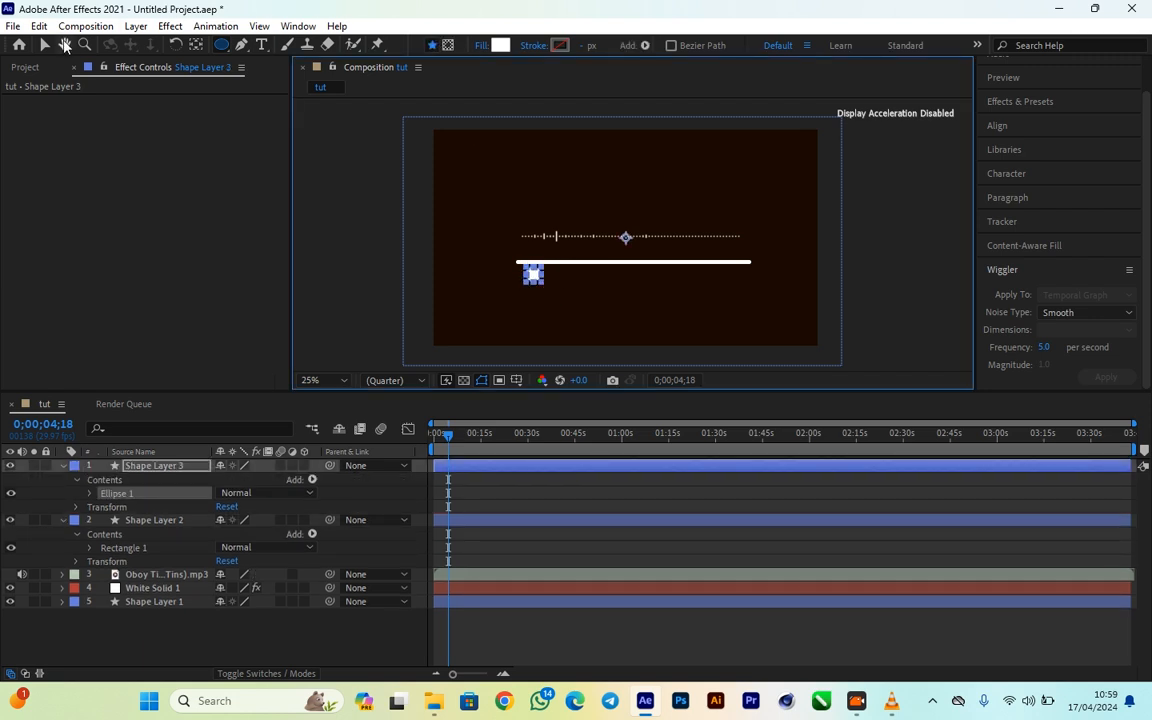
# - Move the white circle onto the left end of the bar, vertically centred on it
pyautogui.click(84, 45)
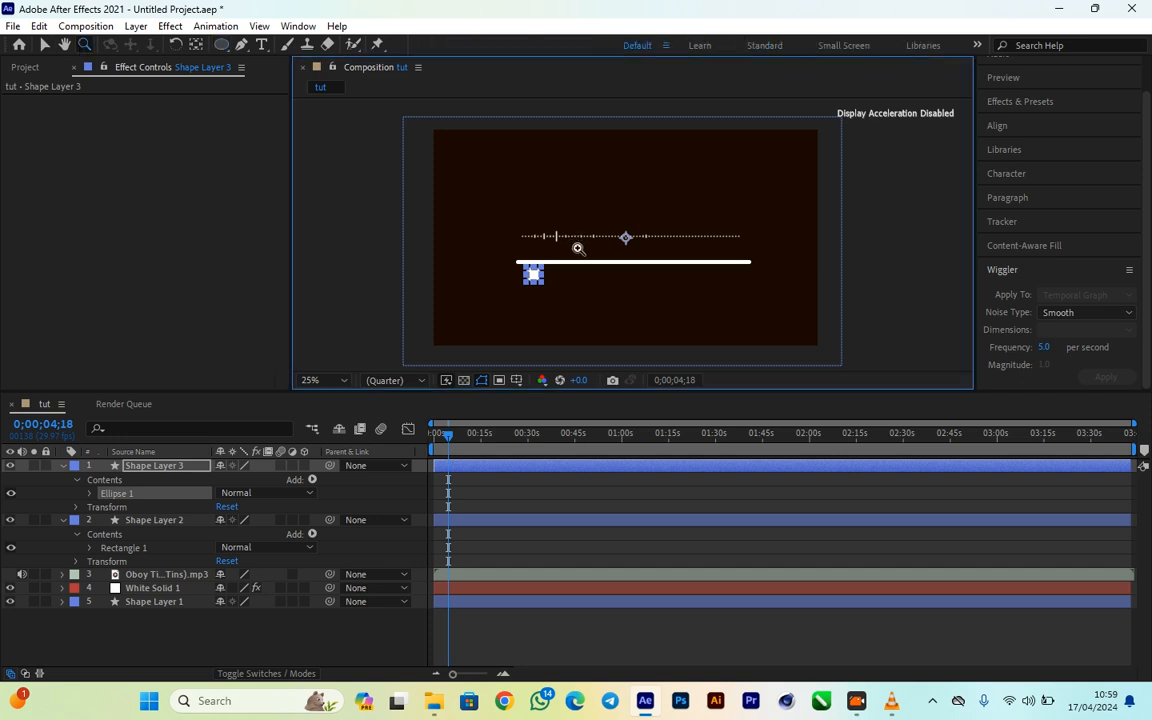
pyautogui.click(578, 249)
pyautogui.click(571, 288)
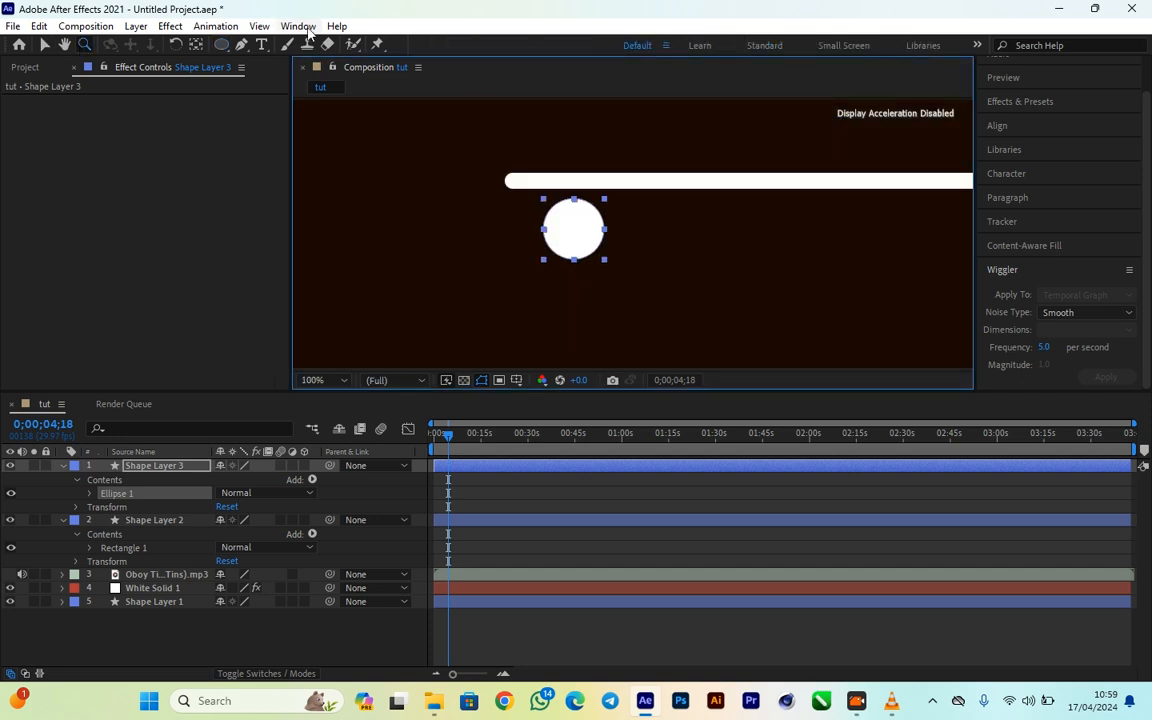
pyautogui.click(42, 48)
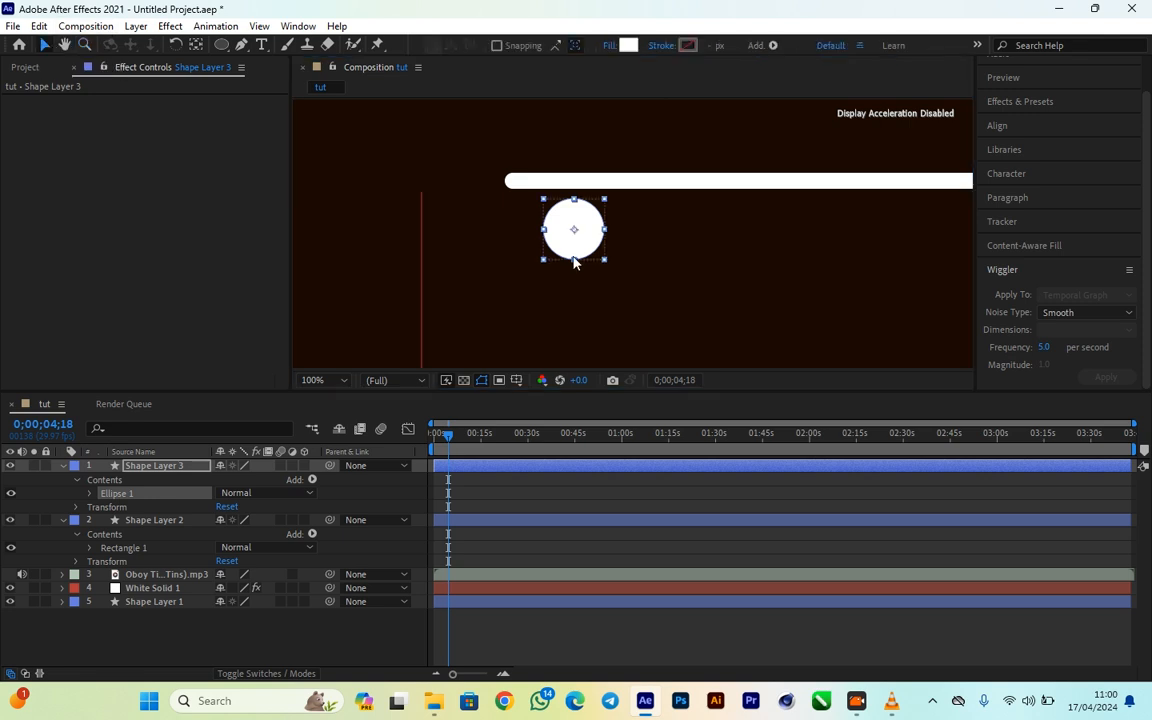
pyautogui.moveTo(573, 249)
pyautogui.mouseDown()
pyautogui.moveTo(564, 203)
pyautogui.moveTo(538, 203)
pyautogui.mouseUp()
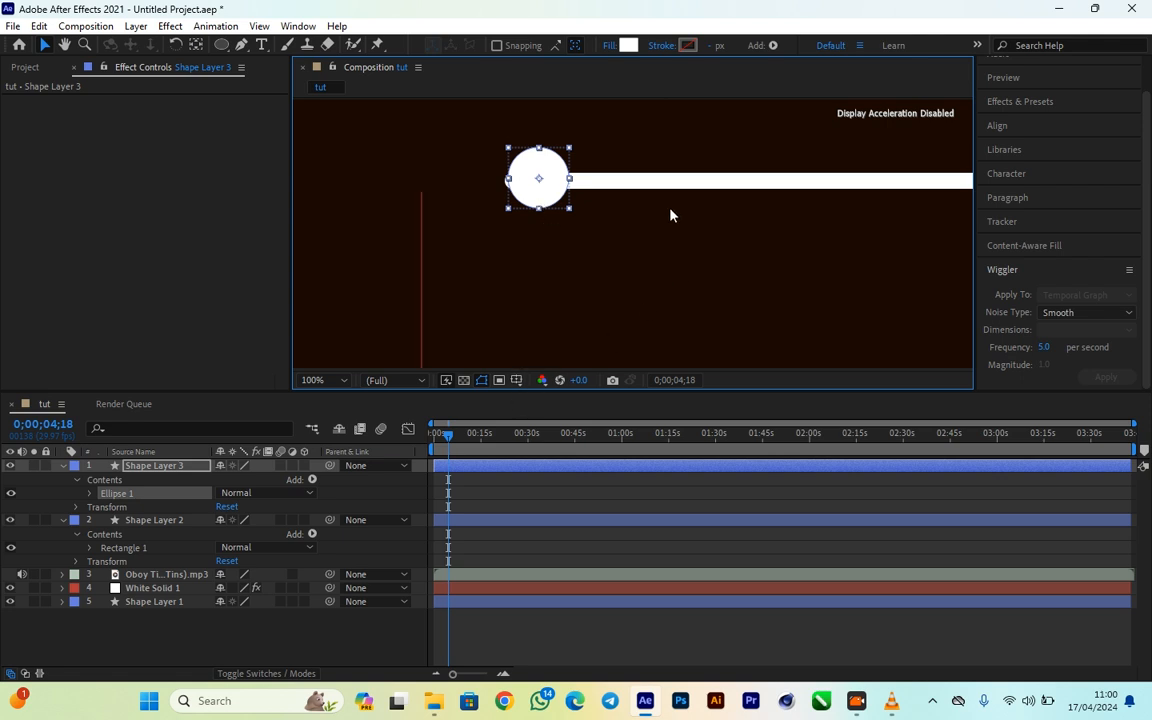
# - Shift the circle on Shape Layer 3 slightly to the right along the bar
pyautogui.click(84, 44)
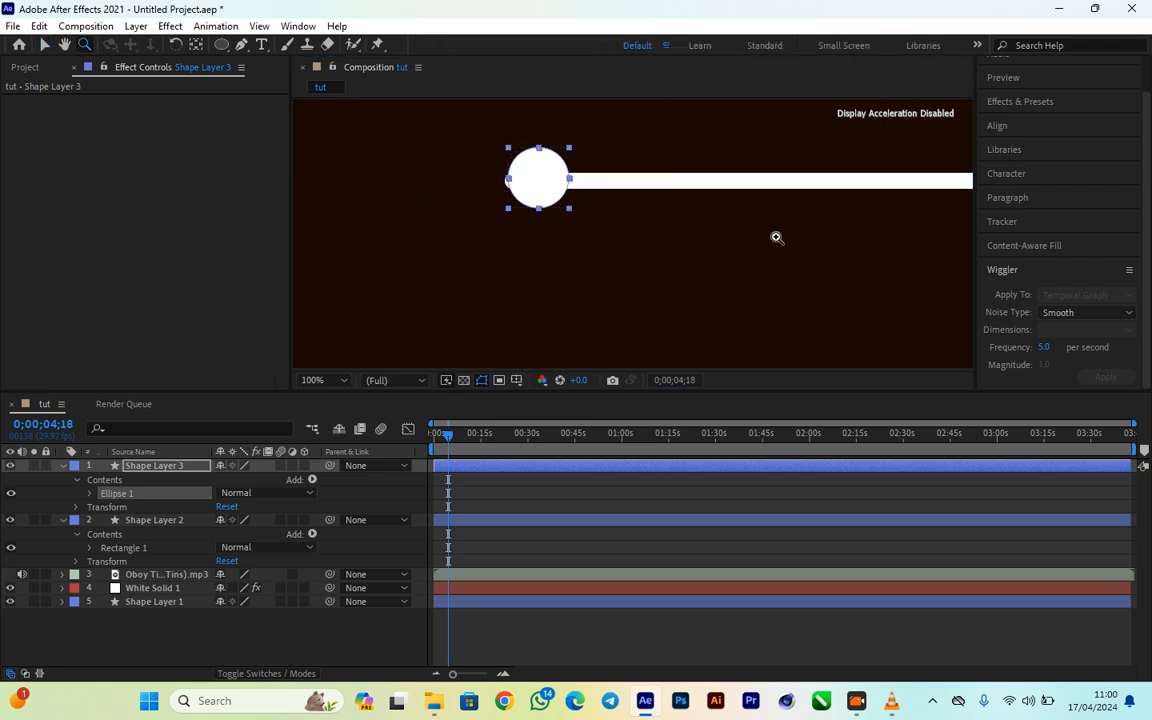
pyautogui.keyDown('alt'); pyautogui.click(750, 195); pyautogui.keyUp('alt')
pyautogui.keyDown('alt'); pyautogui.click(796, 196); pyautogui.keyUp('alt')
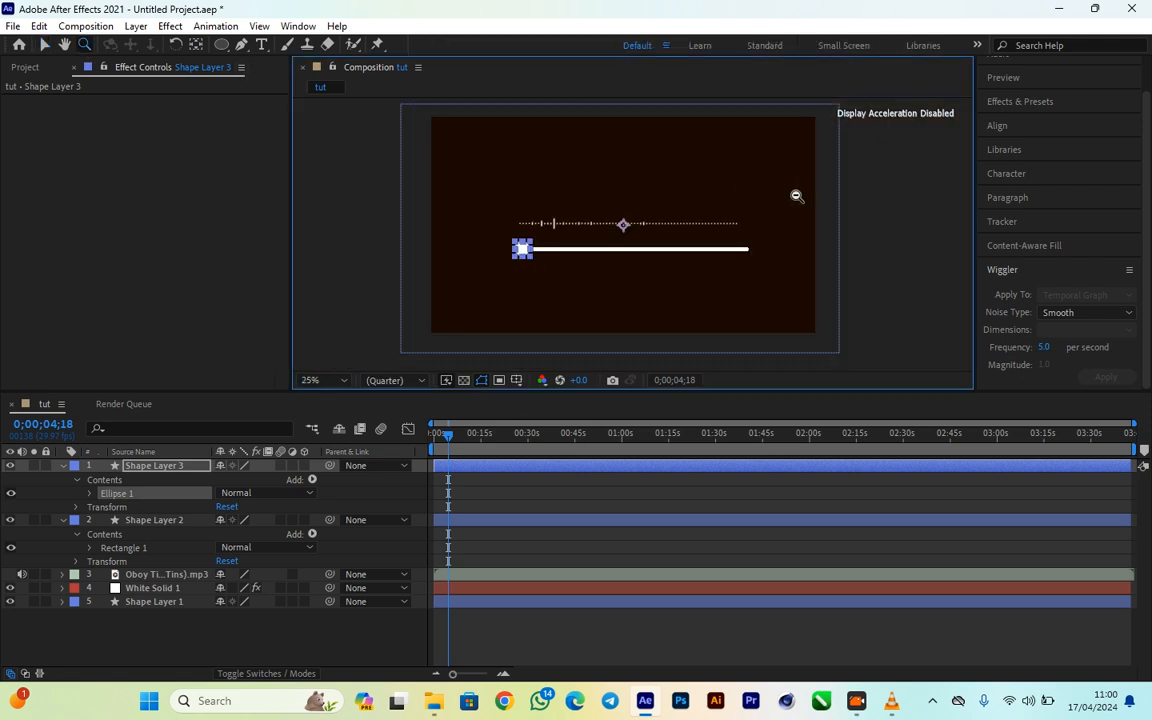
pyautogui.keyDown('alt'); pyautogui.click(796, 196); pyautogui.keyUp('alt')
pyautogui.click(509, 252)
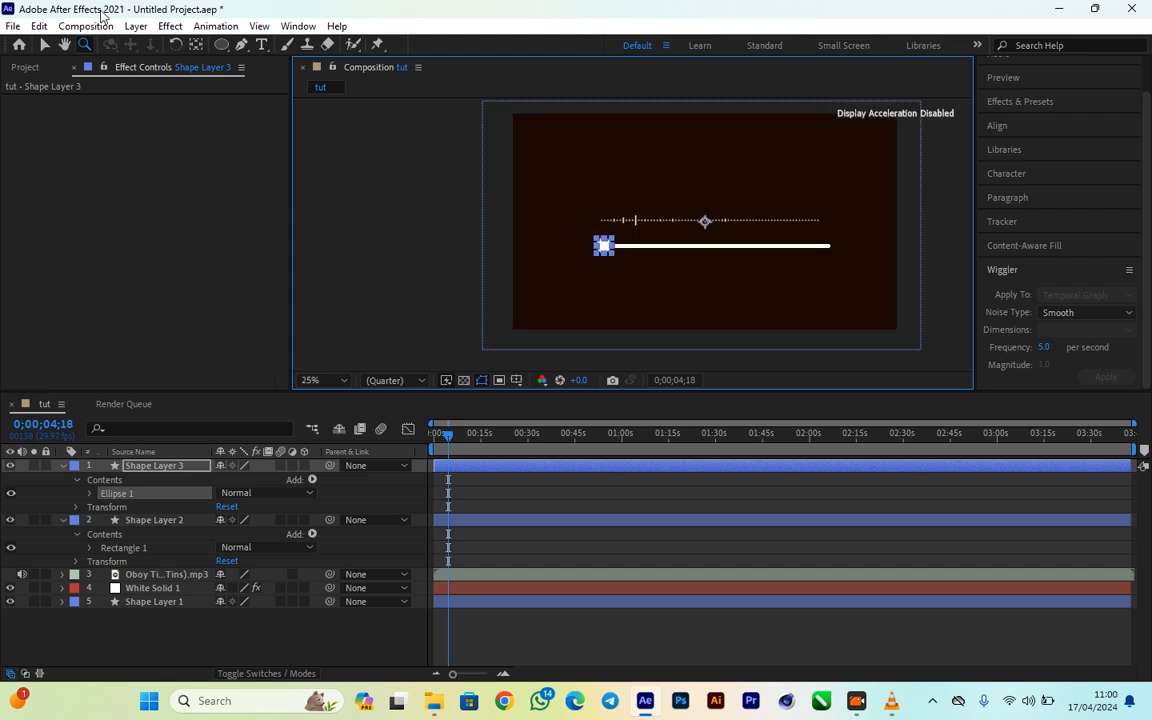
pyautogui.click(64, 44)
pyautogui.moveTo(603, 164); pyautogui.dragTo(554, 192)
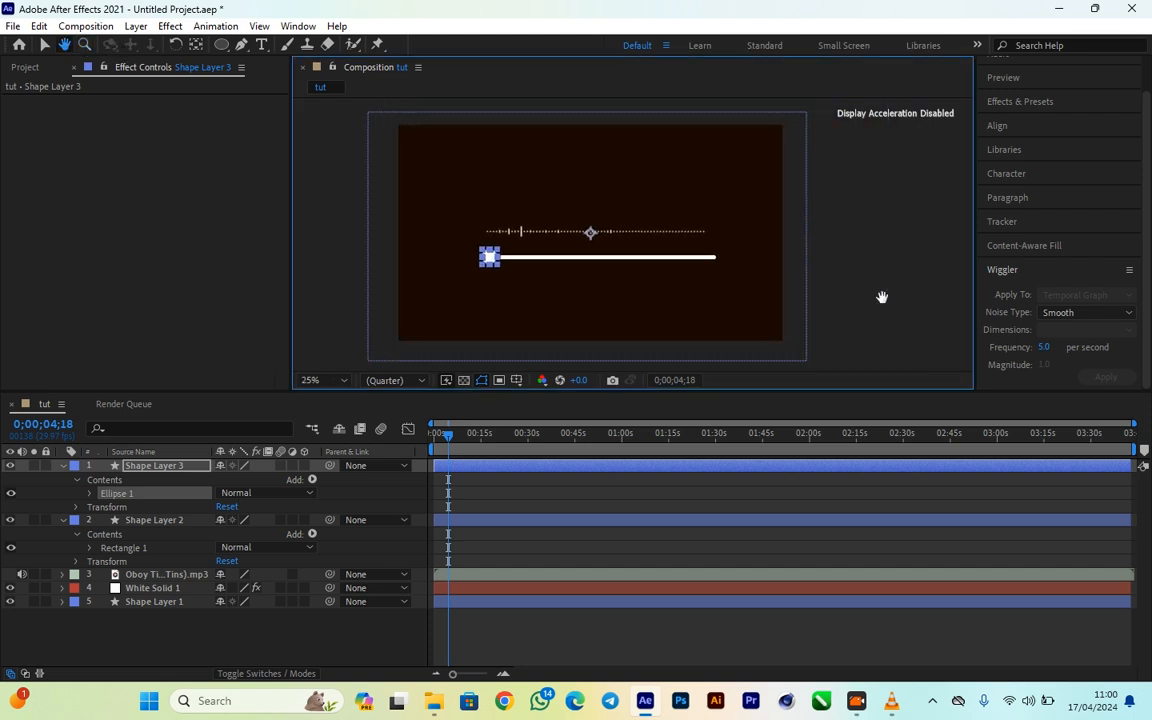
pyautogui.click(44, 44)
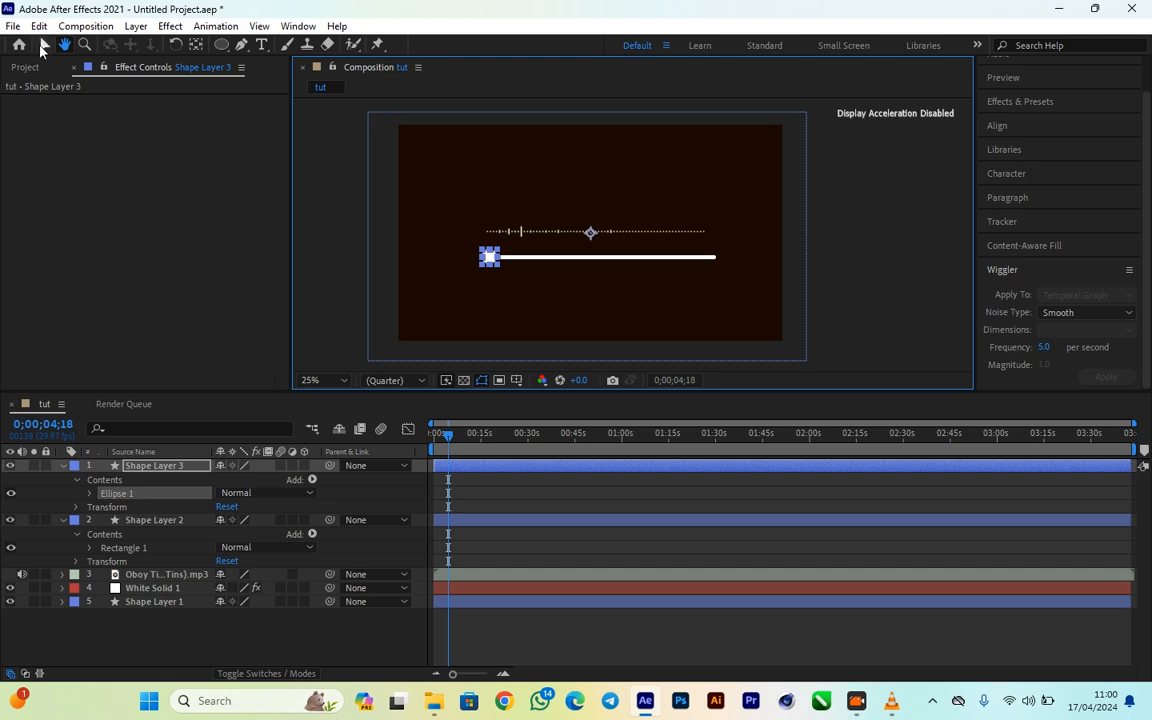
pyautogui.click(360, 205)
pyautogui.click(488, 257)
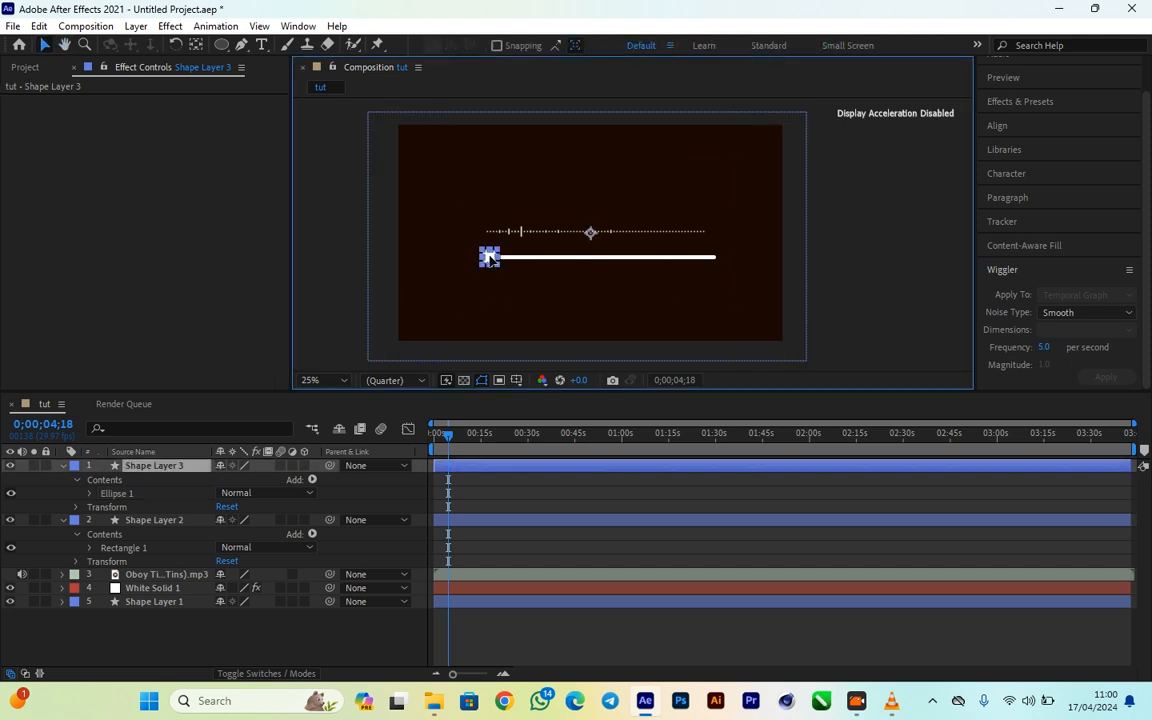
pyautogui.click(897, 288)
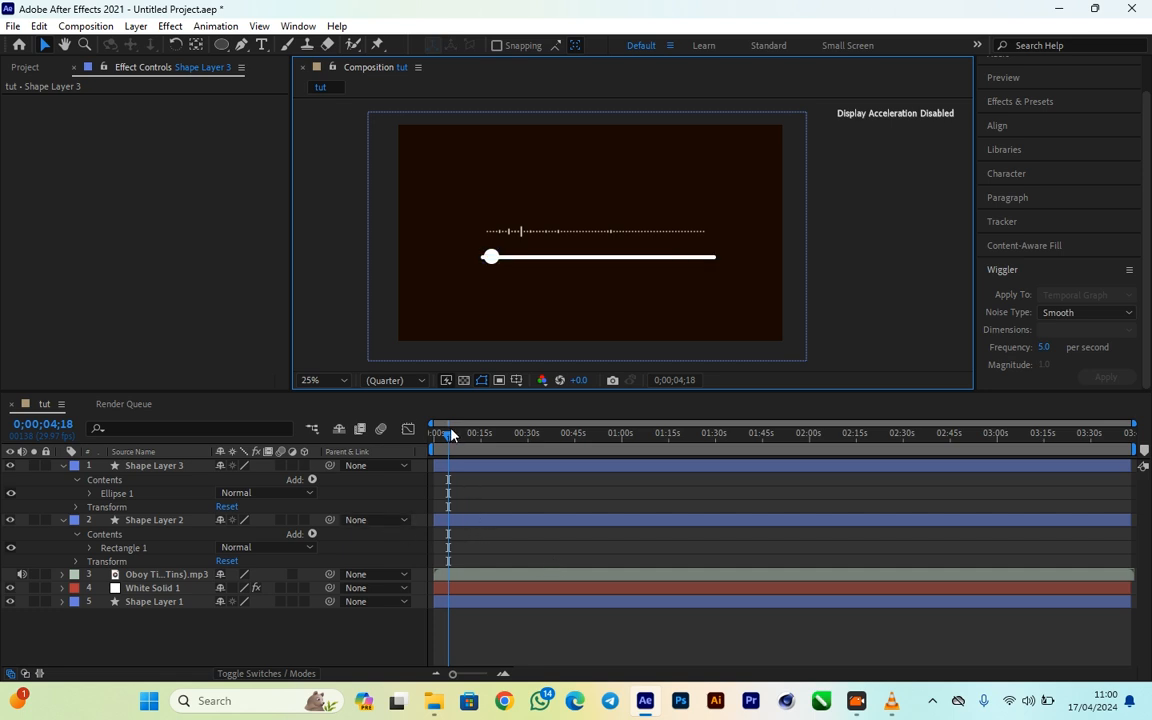
# - Scrub the timeline to preview the spectrum up to about 0;01;41;00 and return the playhead to 0;00;00;00
pyautogui.moveTo(450, 436); pyautogui.dragTo(477, 444)
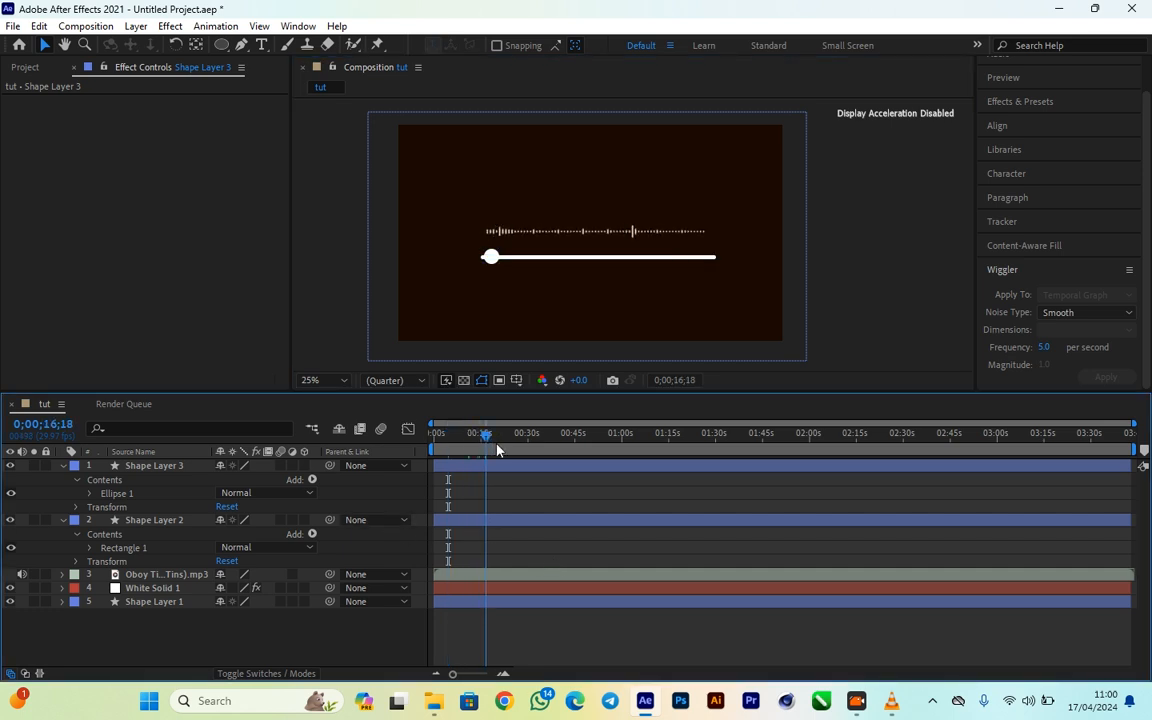
pyautogui.moveTo(497, 450); pyautogui.dragTo(293, 425)
pyautogui.moveTo(537, 434); pyautogui.dragTo(752, 485)
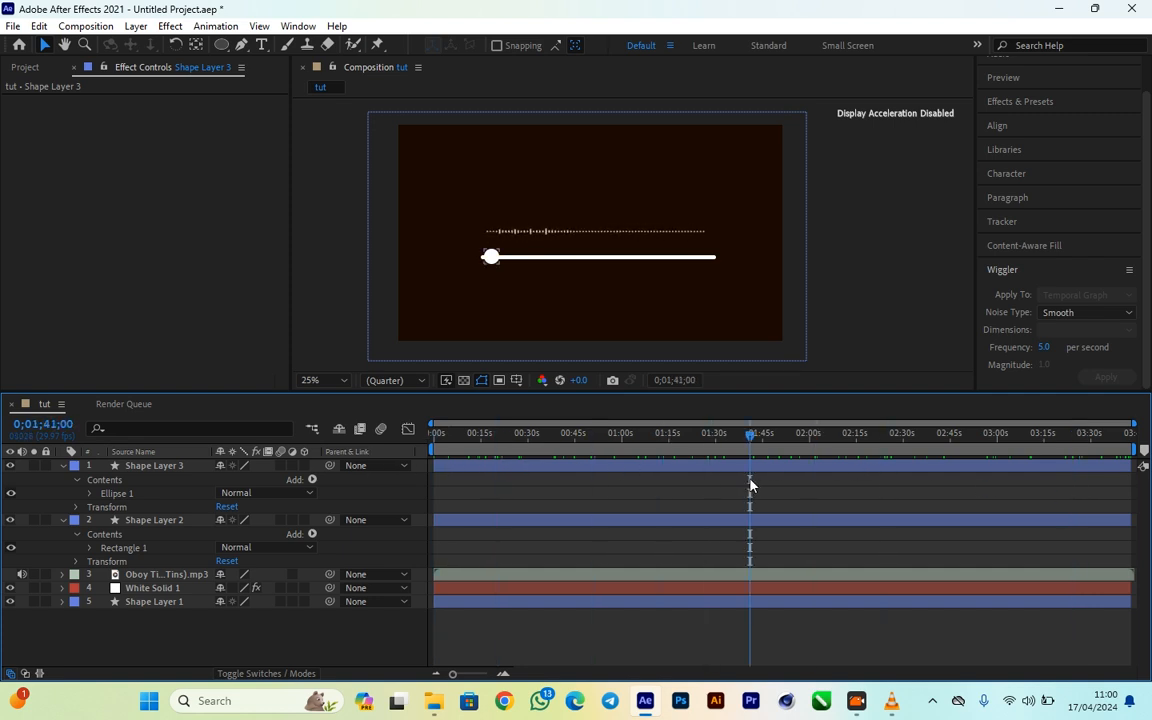
pyautogui.moveTo(753, 442); pyautogui.dragTo(435, 434)
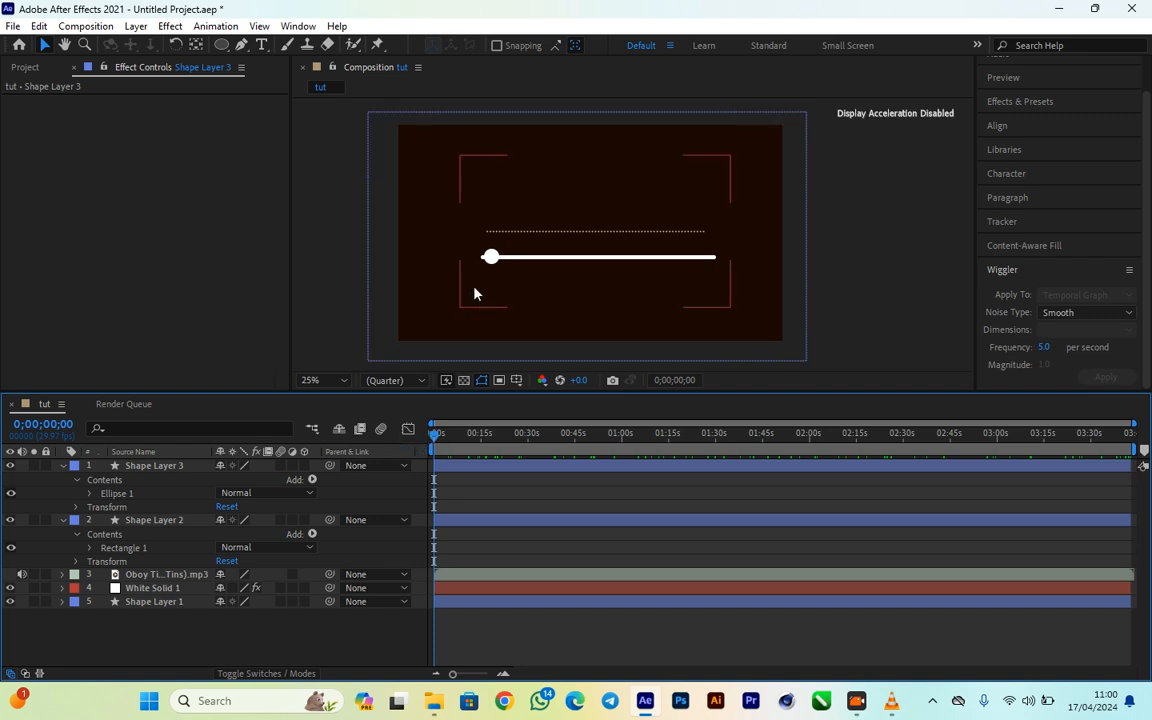
# - Select the circle's Shape Layer 3 and reveal its Transform properties
pyautogui.click(492, 259)
pyautogui.click(492, 259)
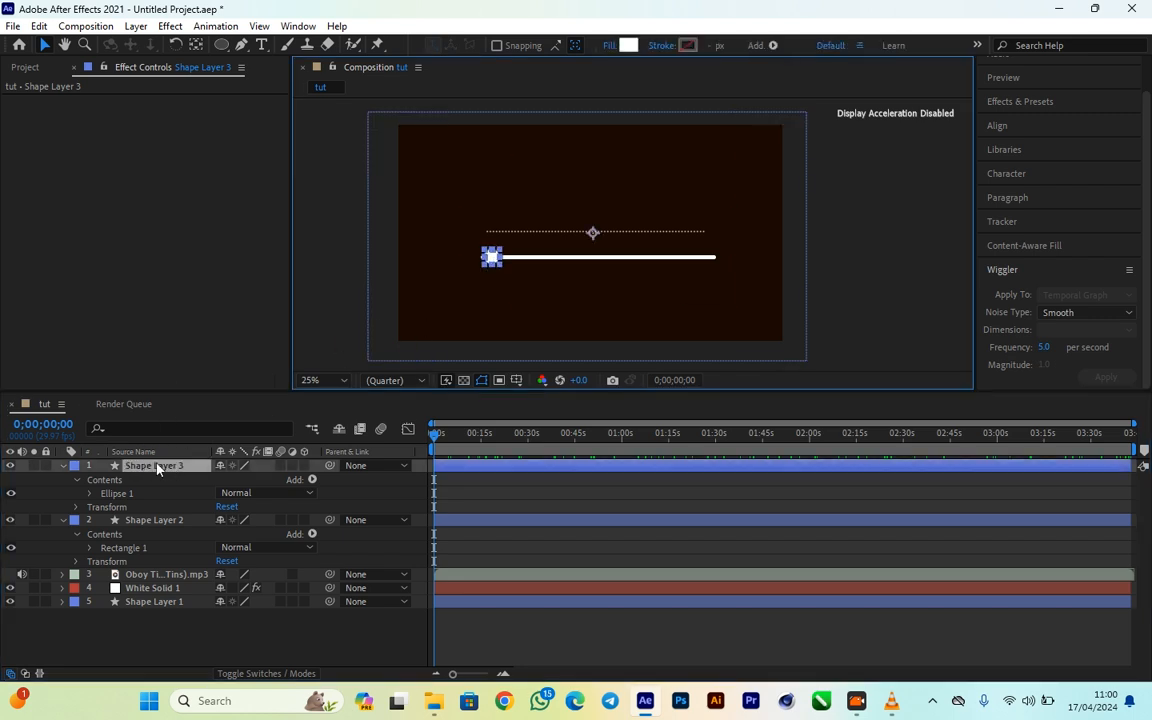
pyautogui.click(77, 507)
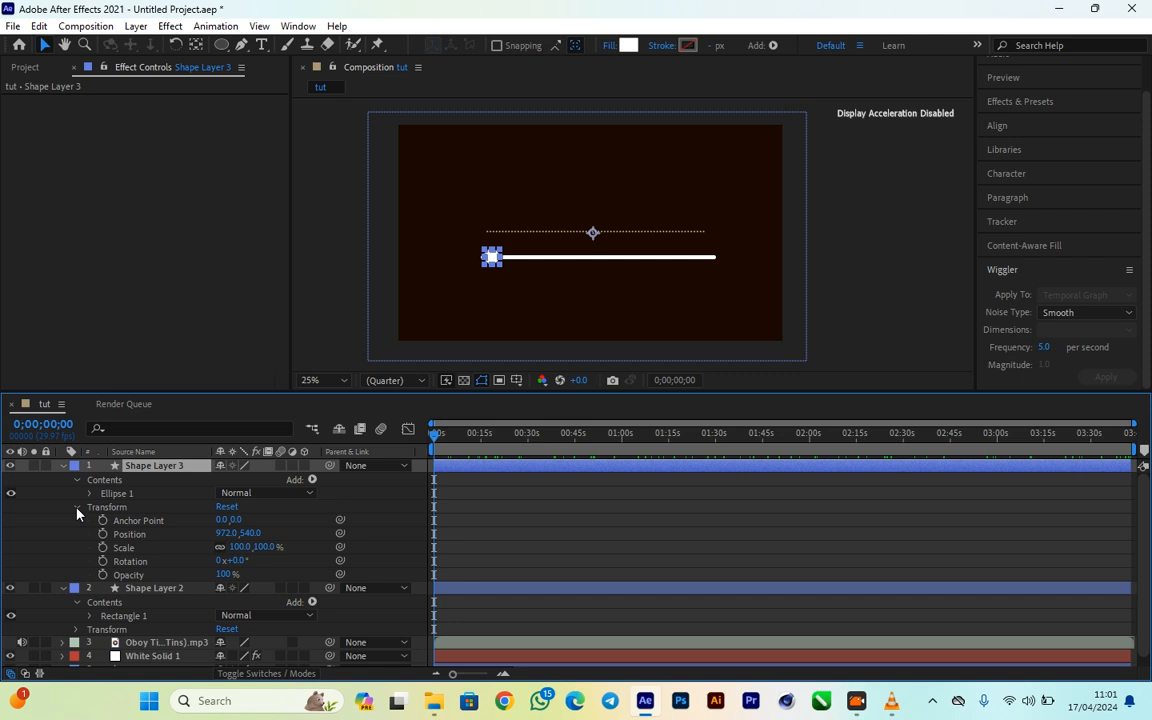
pyautogui.click(78, 508)
pyautogui.click(78, 508)
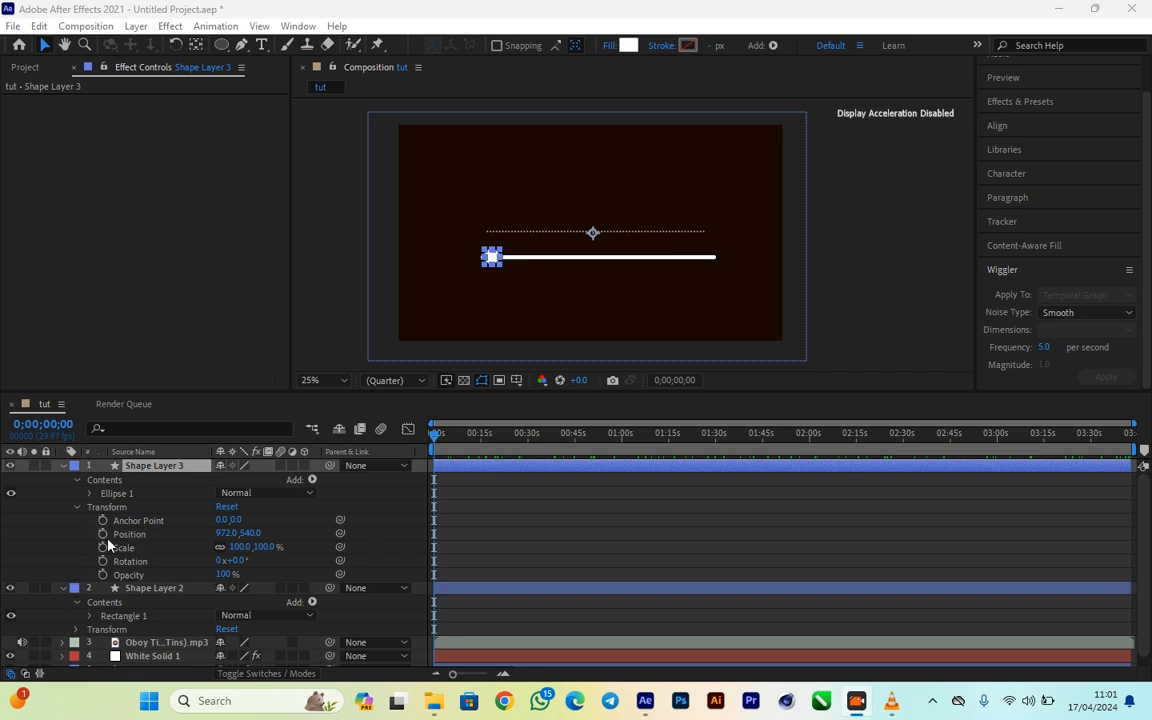
# - Try out Shape Layer 3's Transform properties, enlarging its Scale to 192% and changing its vertical Position, and undo both changes
pyautogui.click(130, 563)
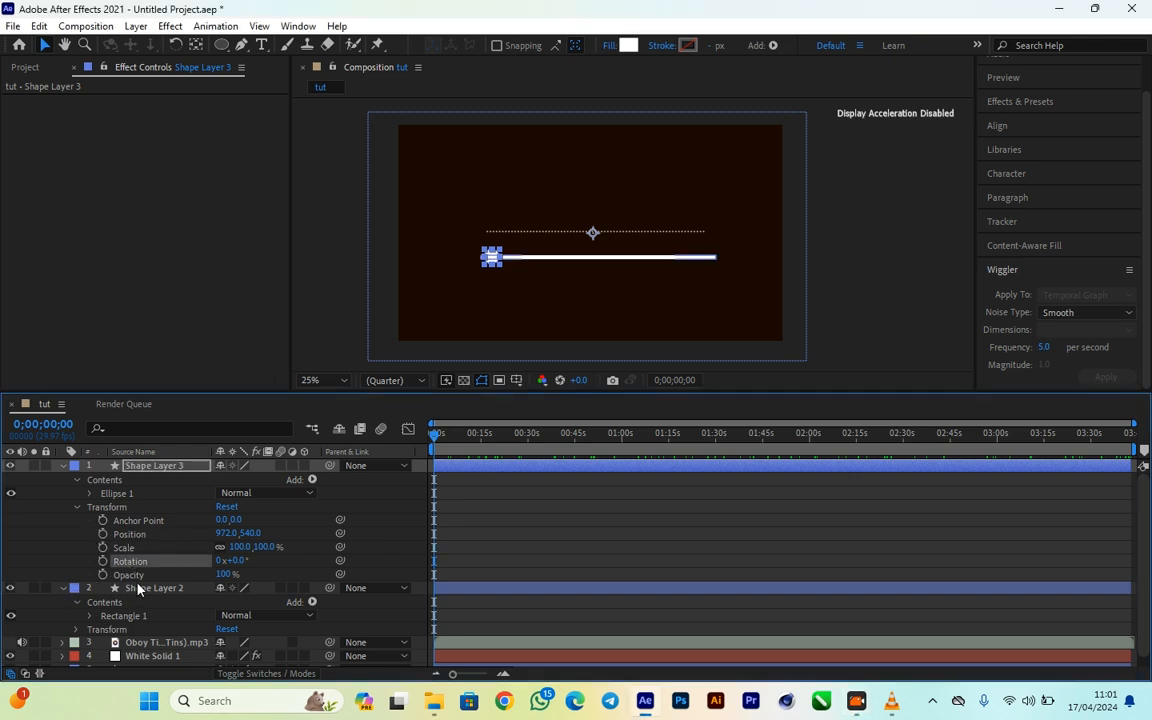
pyautogui.click(131, 576)
pyautogui.click(123, 549)
pyautogui.click(132, 534)
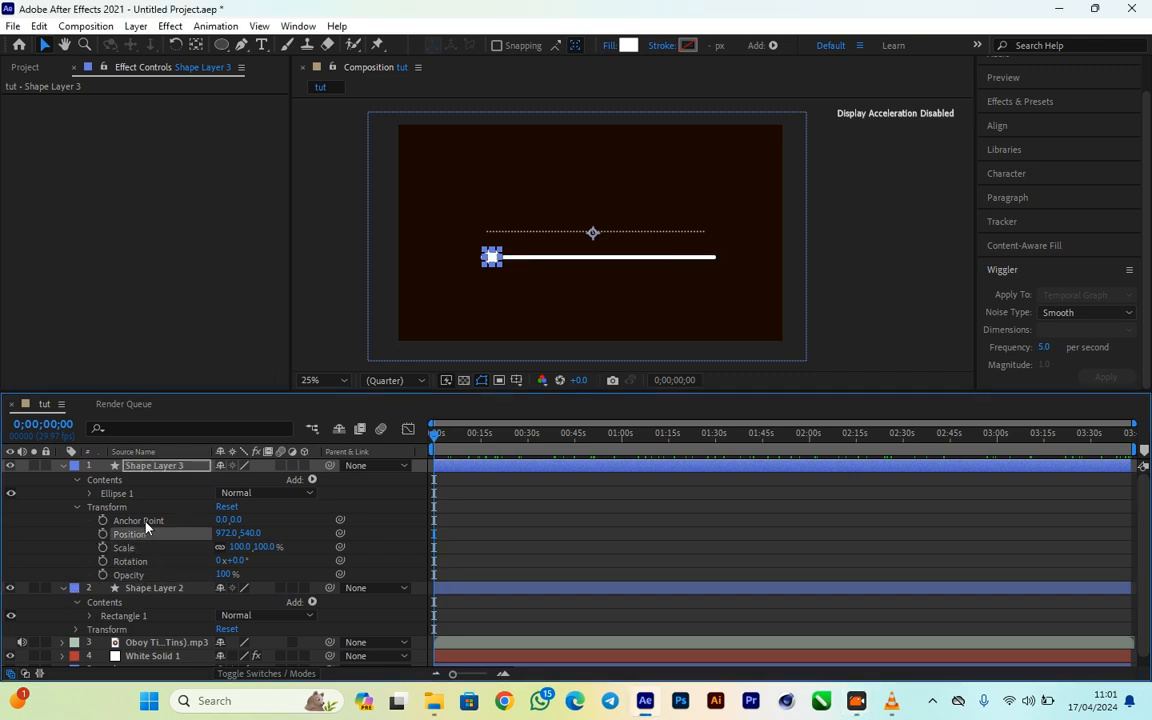
pyautogui.click(145, 521)
pyautogui.click(119, 552)
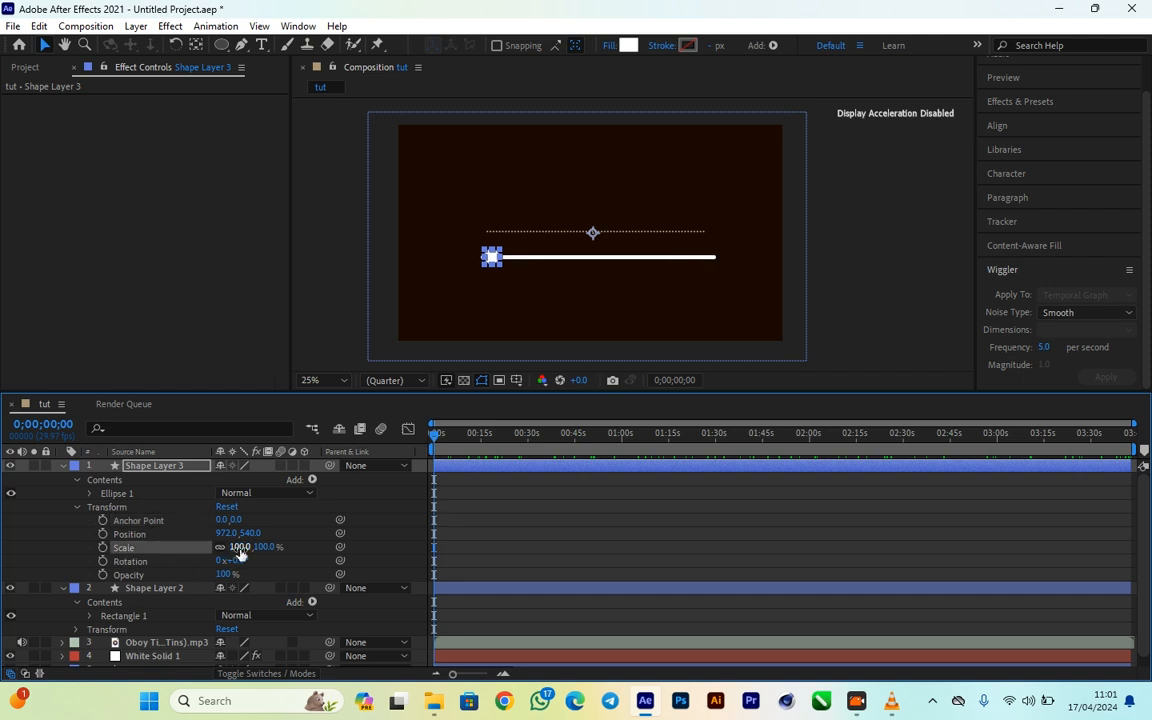
pyautogui.moveTo(240, 552); pyautogui.dragTo(322, 565)
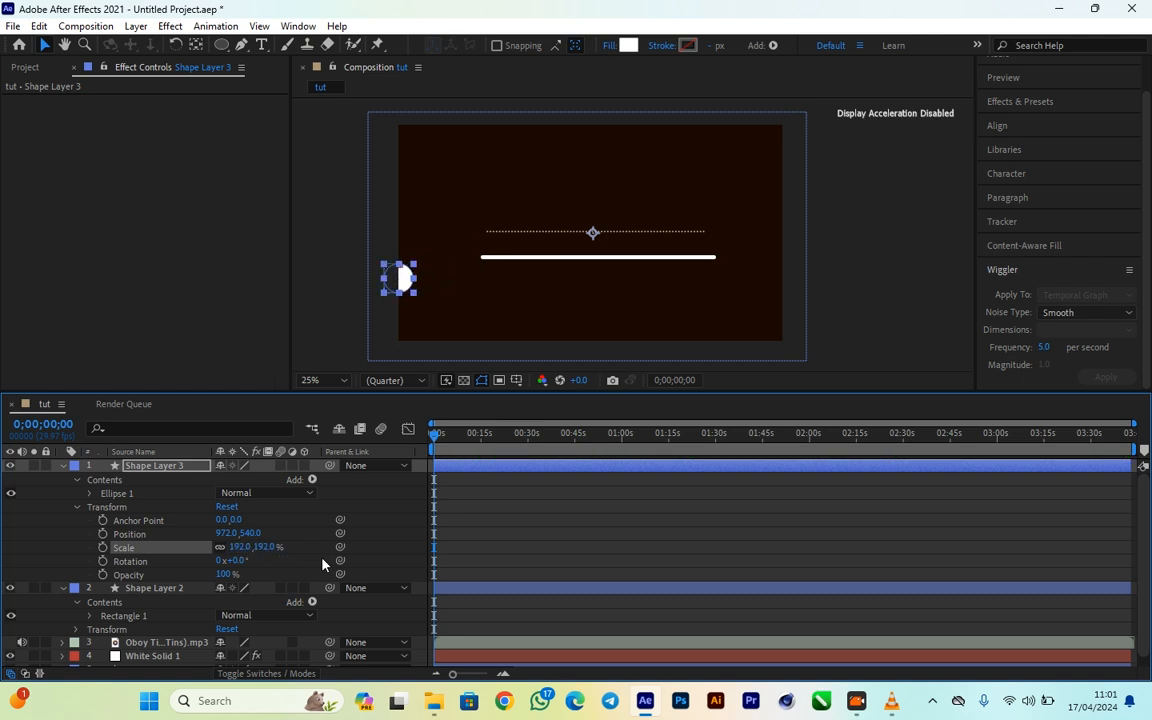
pyautogui.hotkey('ctrl', 'z')
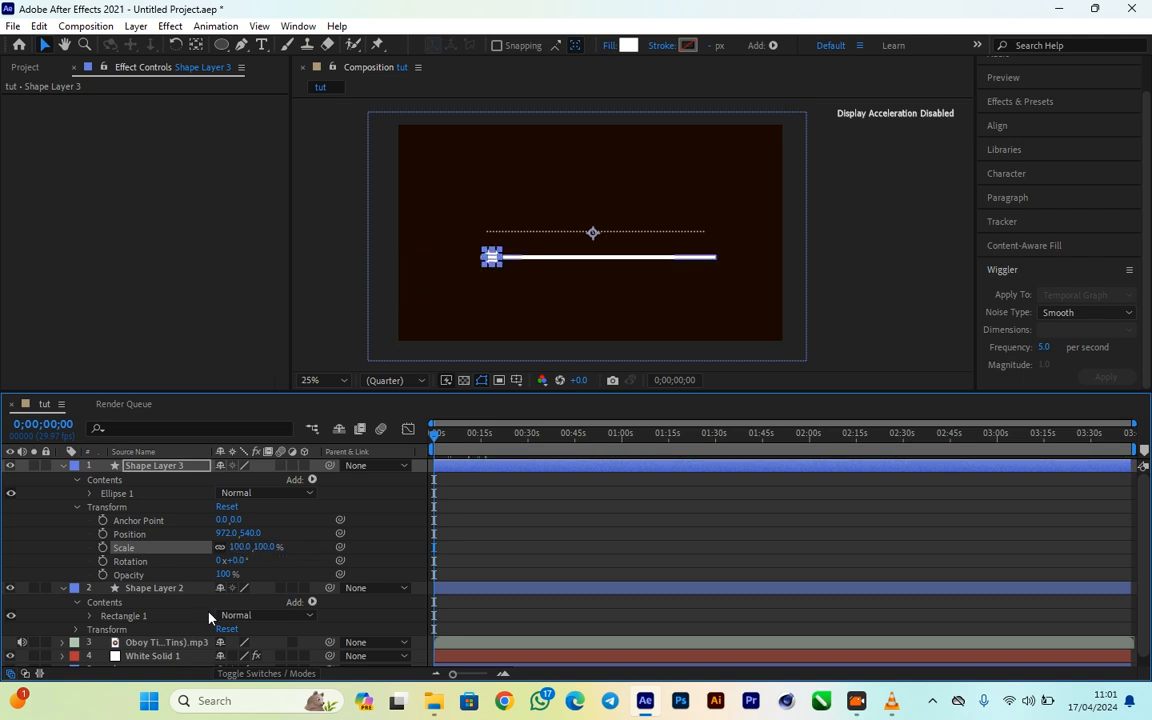
pyautogui.moveTo(250, 534); pyautogui.dragTo(163, 542)
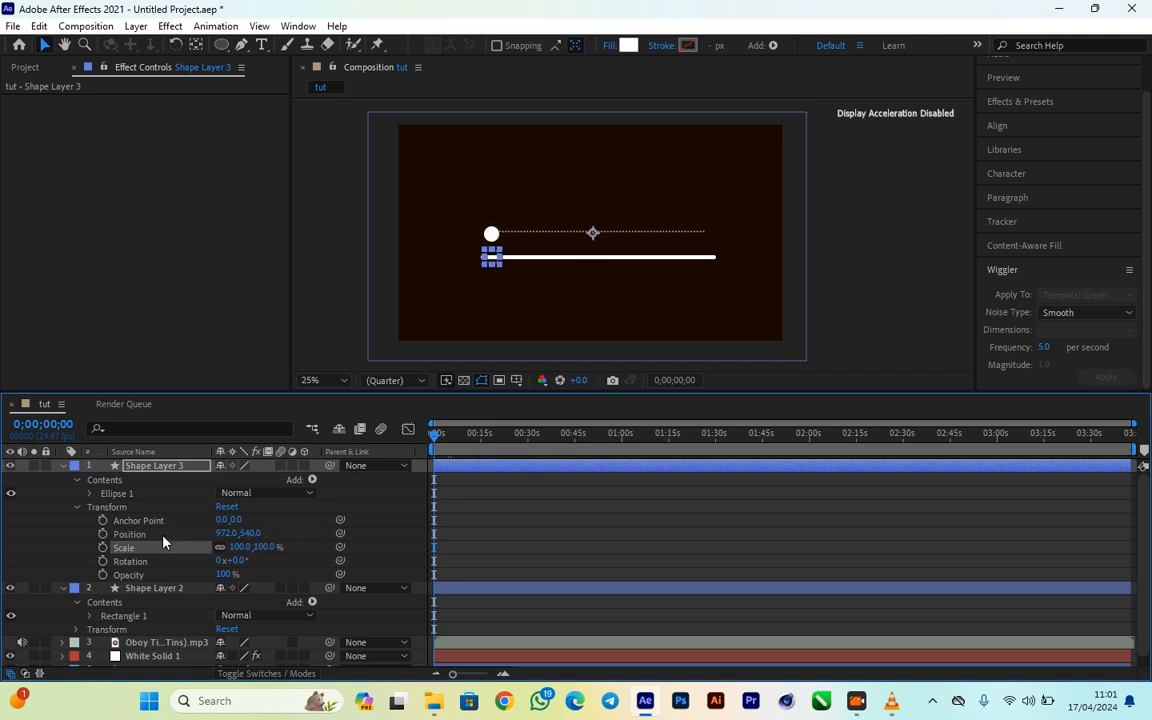
pyautogui.hotkey('ctrl', 'z')
# - Set Shape Layer 3's Position to 949.0, 540.0 and add a Position keyframe at 0;00;00;00
pyautogui.moveTo(226, 533)
pyautogui.mouseDown()
pyautogui.moveTo(263, 520)
pyautogui.moveTo(463, 558)
pyautogui.moveTo(1000, 571)
pyautogui.moveTo(389, 574)
pyautogui.moveTo(185, 537)
pyautogui.moveTo(213, 545)
pyautogui.mouseUp()
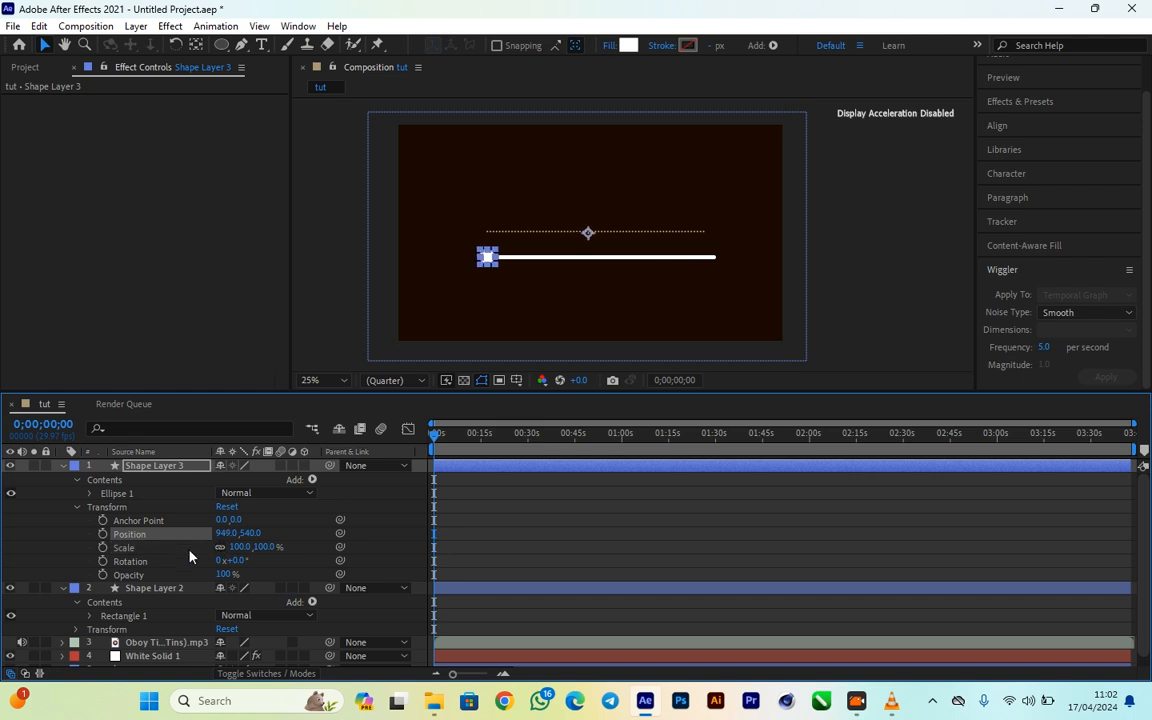
pyautogui.click(104, 539)
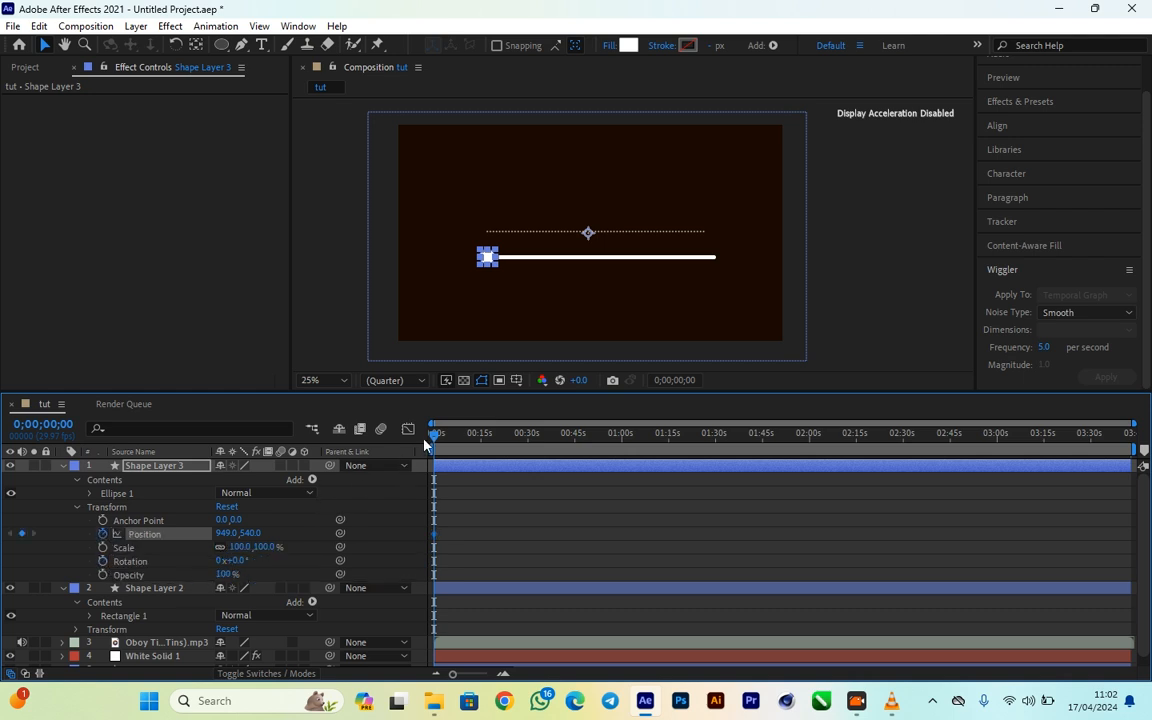
# - Keyframe Shape Layer 3's Position at 2049.0, 540.0 at 0;03;42;29 and scrub the timeline to check the knob's travel along the bar
pyautogui.moveTo(435, 437); pyautogui.dragTo(1148, 430)
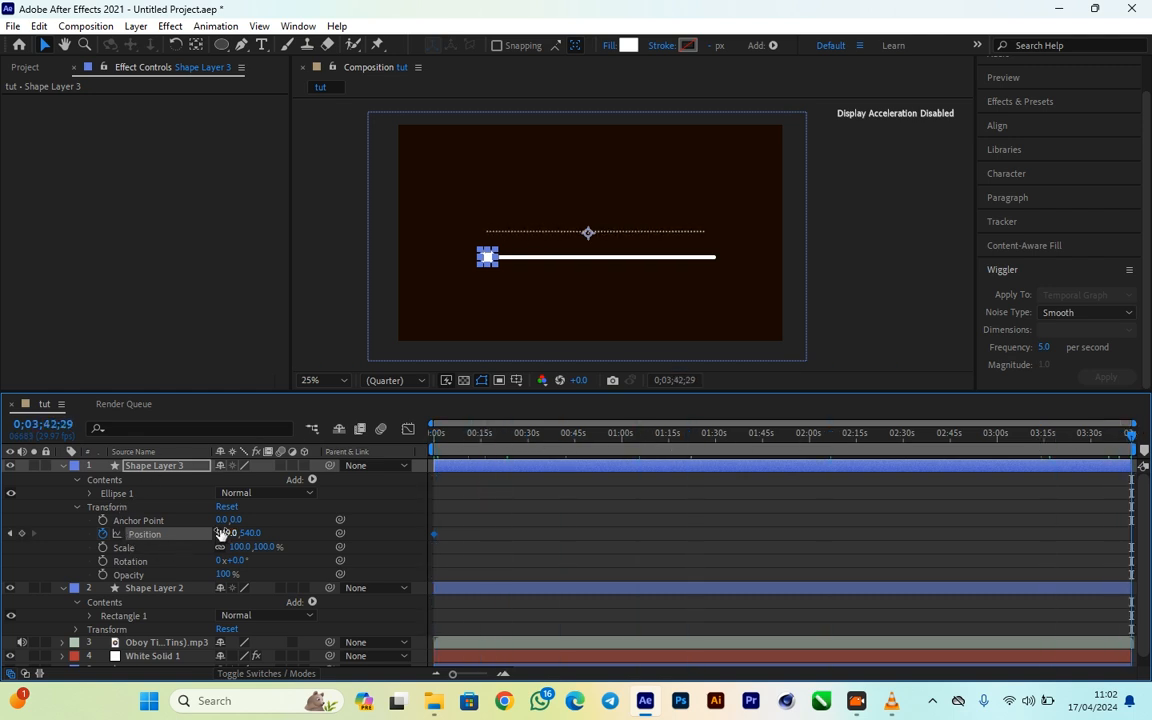
pyautogui.moveTo(221, 538); pyautogui.dragTo(1093, 526)
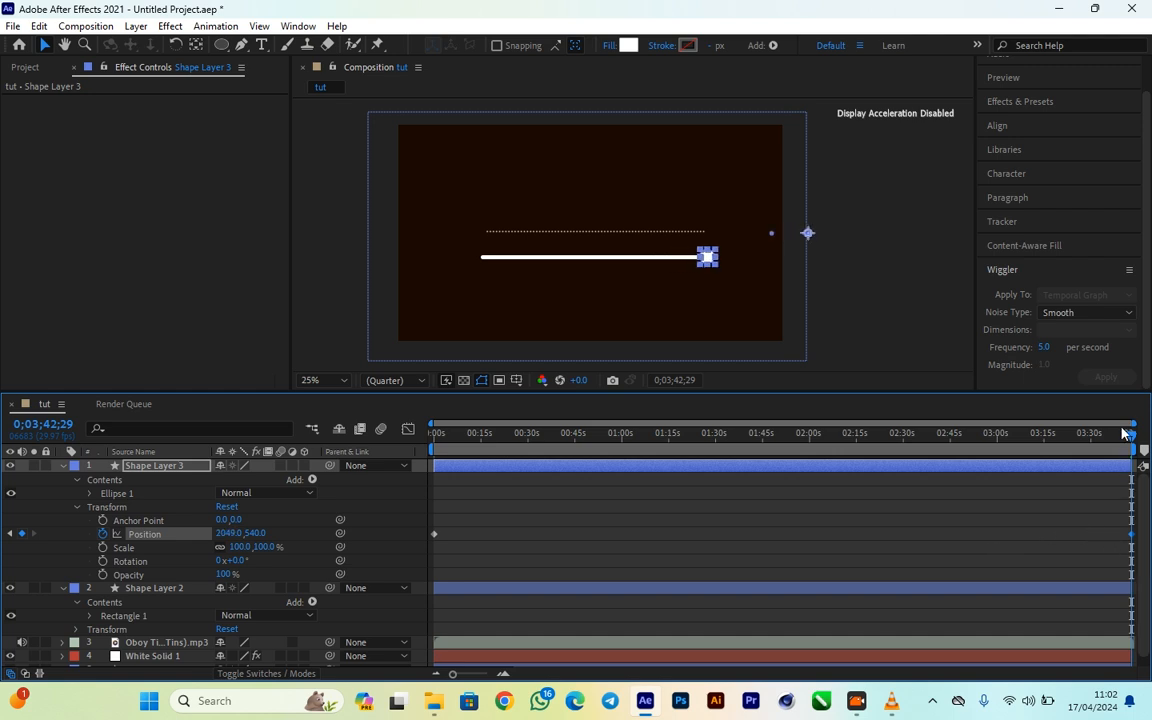
pyautogui.click(1066, 435)
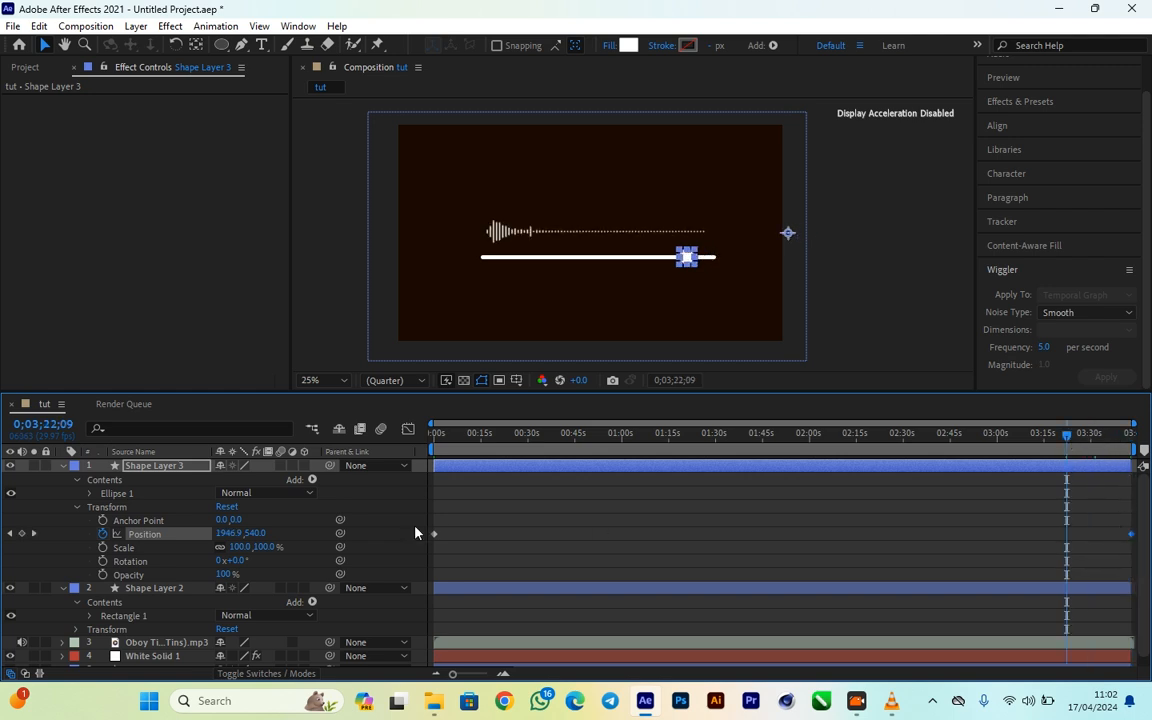
pyautogui.click(436, 442)
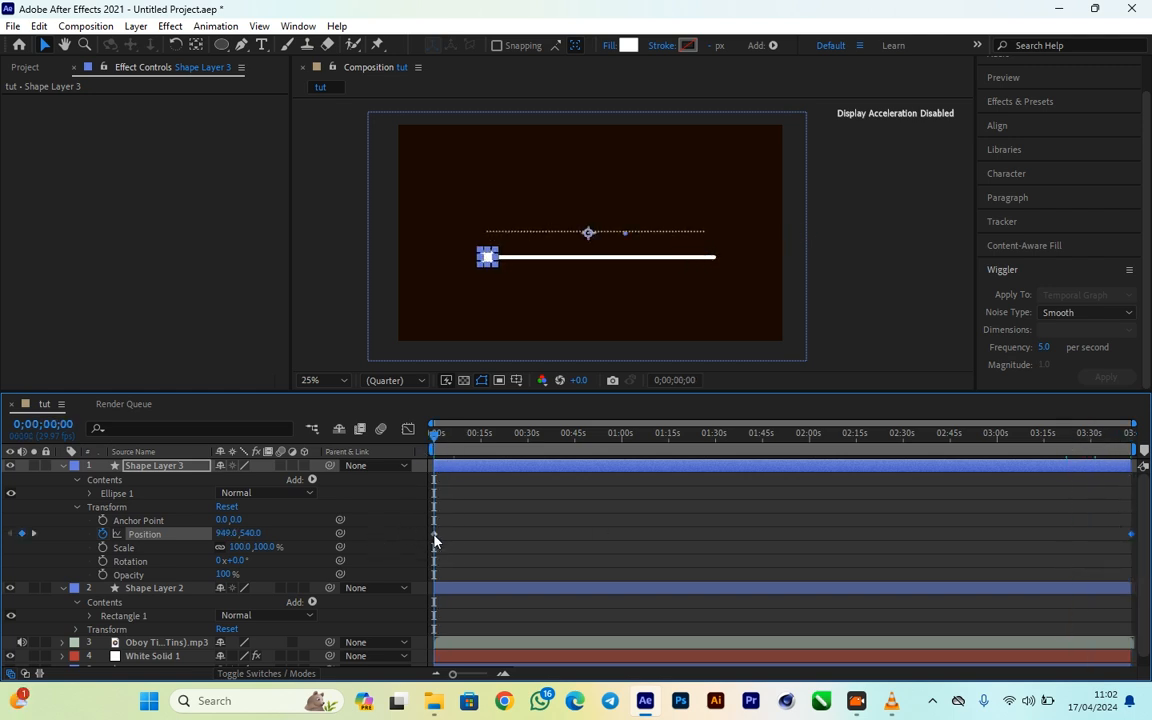
pyautogui.moveTo(436, 442); pyautogui.dragTo(707, 466)
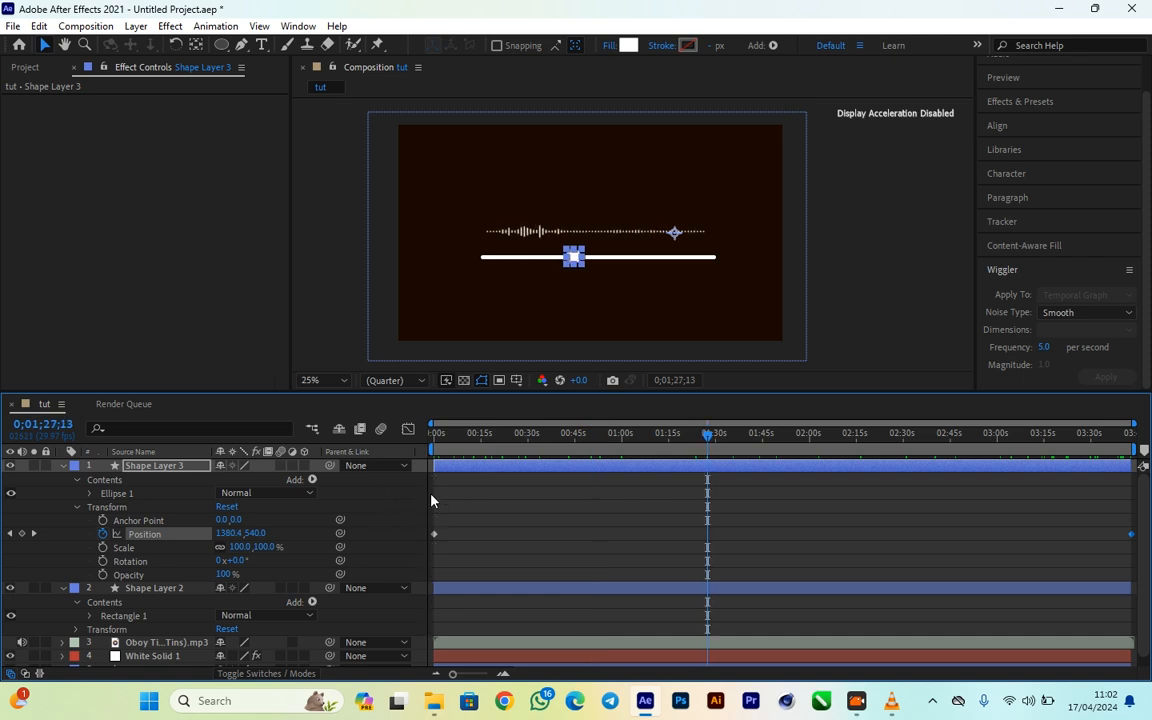
# - Select both of Shape Layer 3's Position keyframes and apply Easy Ease to them
pyautogui.moveTo(432, 496); pyautogui.dragTo(1147, 578)
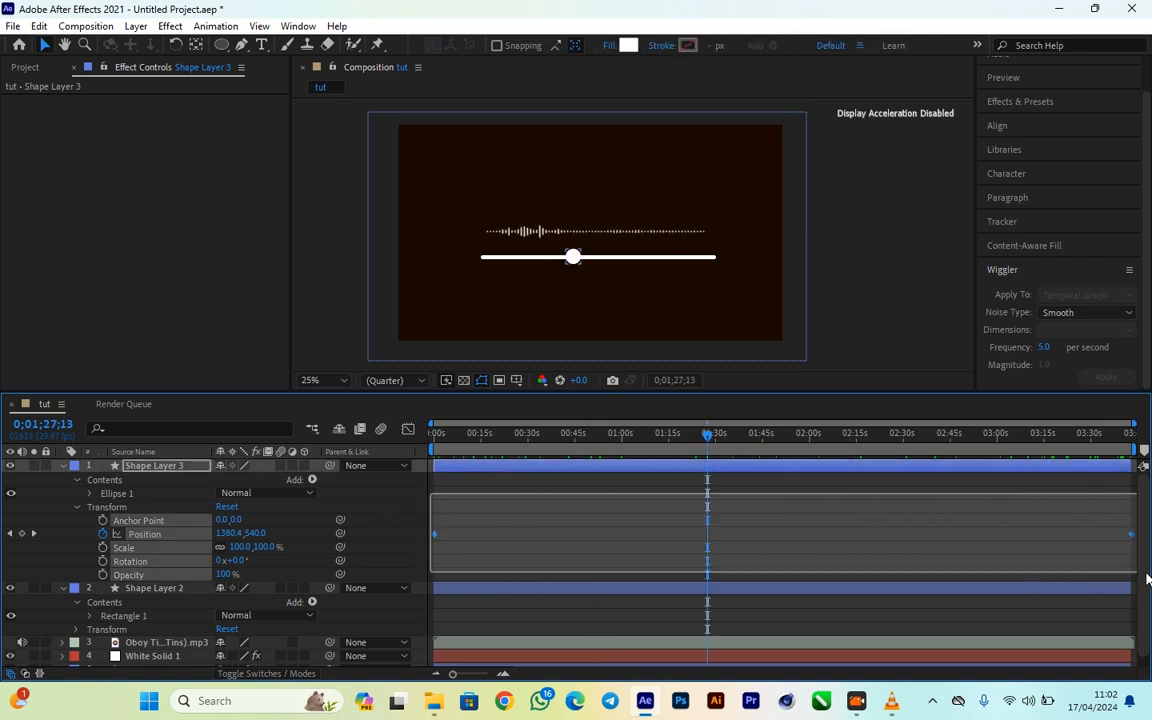
pyautogui.moveTo(1147, 578); pyautogui.dragTo(1147, 578)
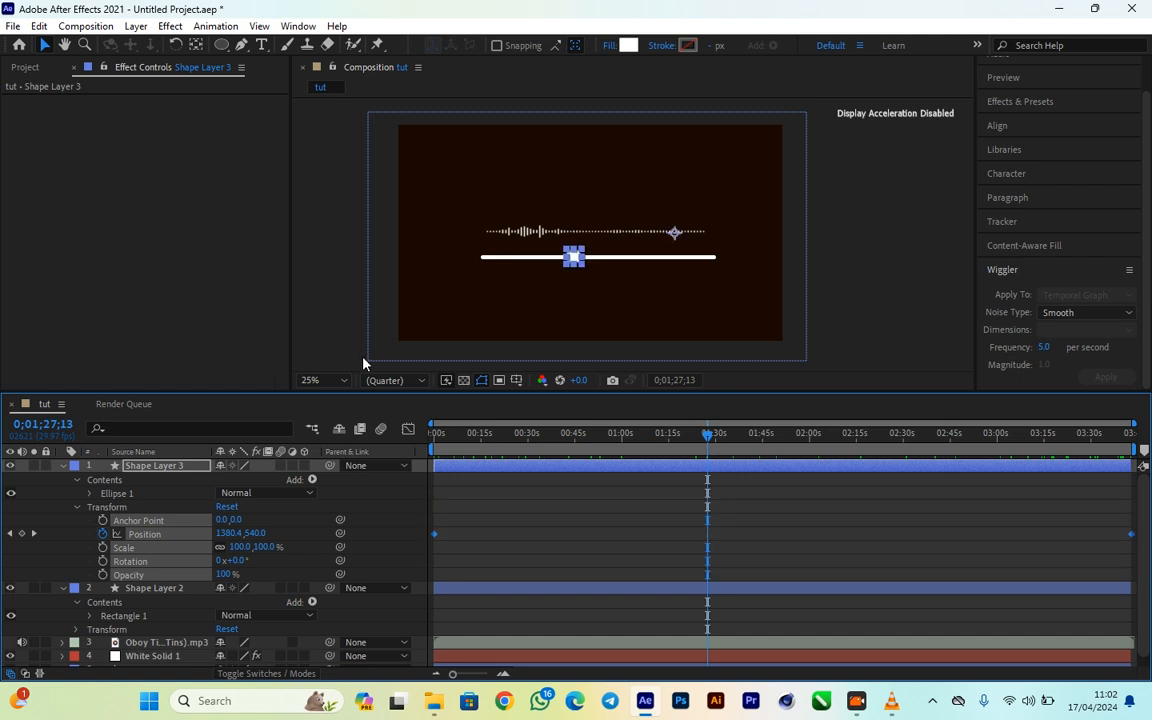
pyautogui.moveTo(433, 505)
pyautogui.mouseDown()
pyautogui.moveTo(545, 563)
pyautogui.moveTo(1130, 580)
pyautogui.mouseUp()
pyautogui.rightClick(1131, 534)
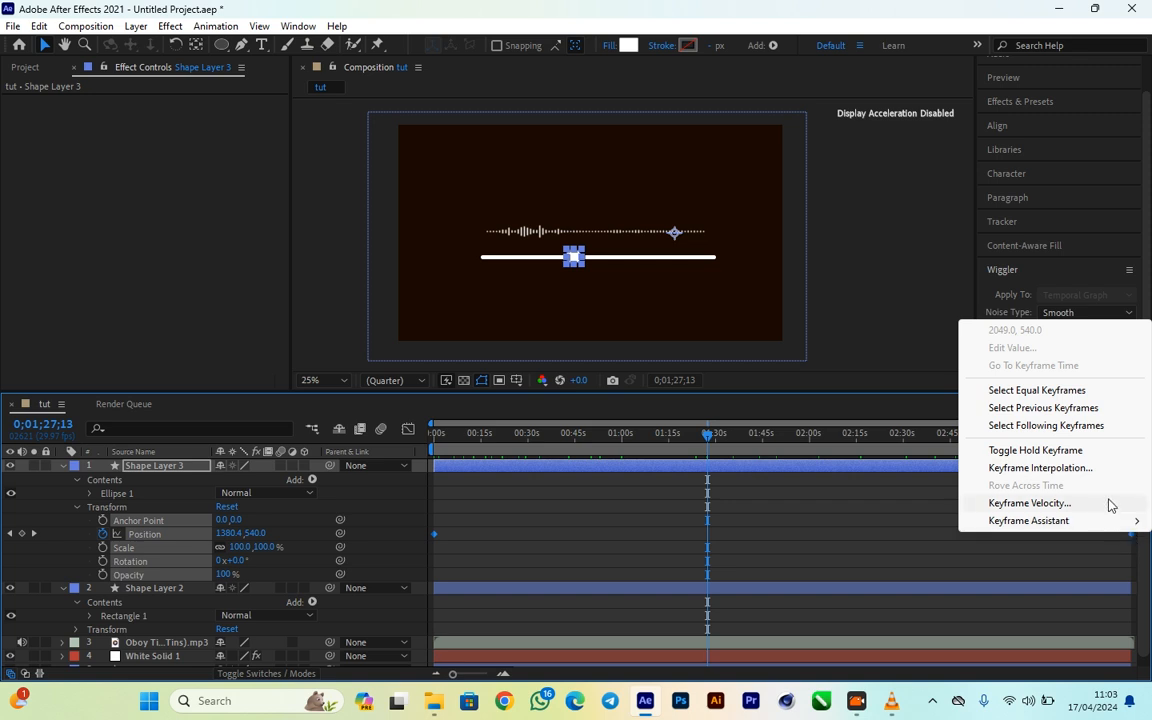
pyautogui.moveTo(1092, 522)
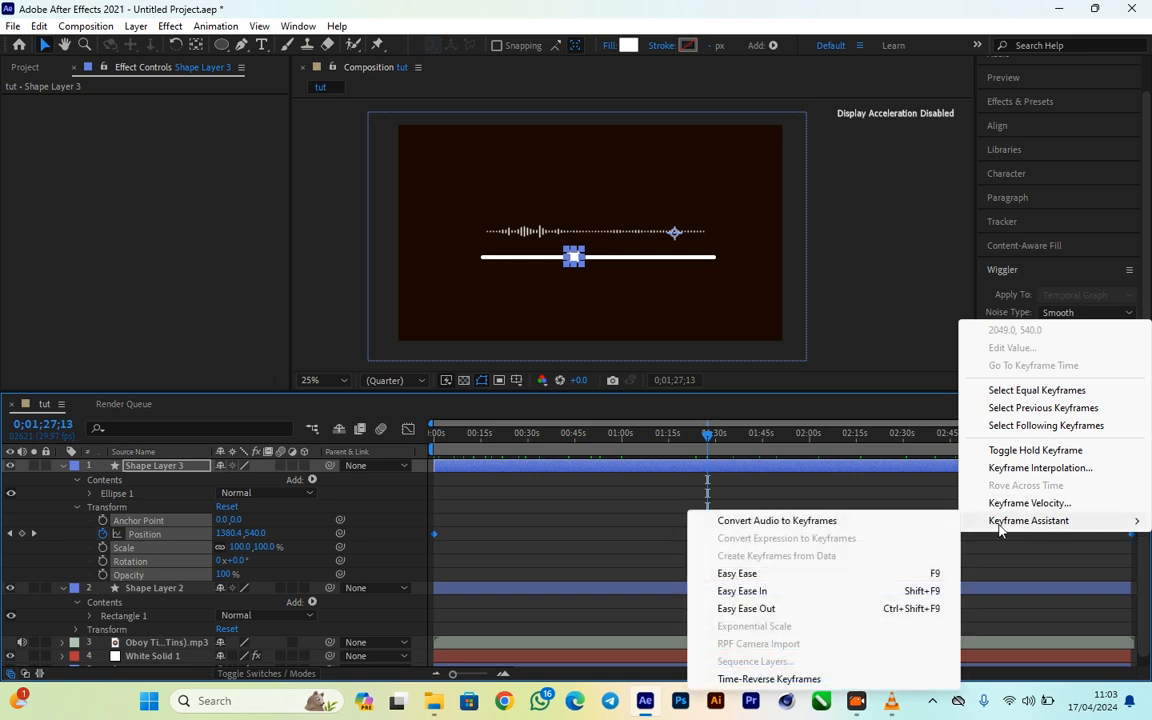
pyautogui.click(773, 575)
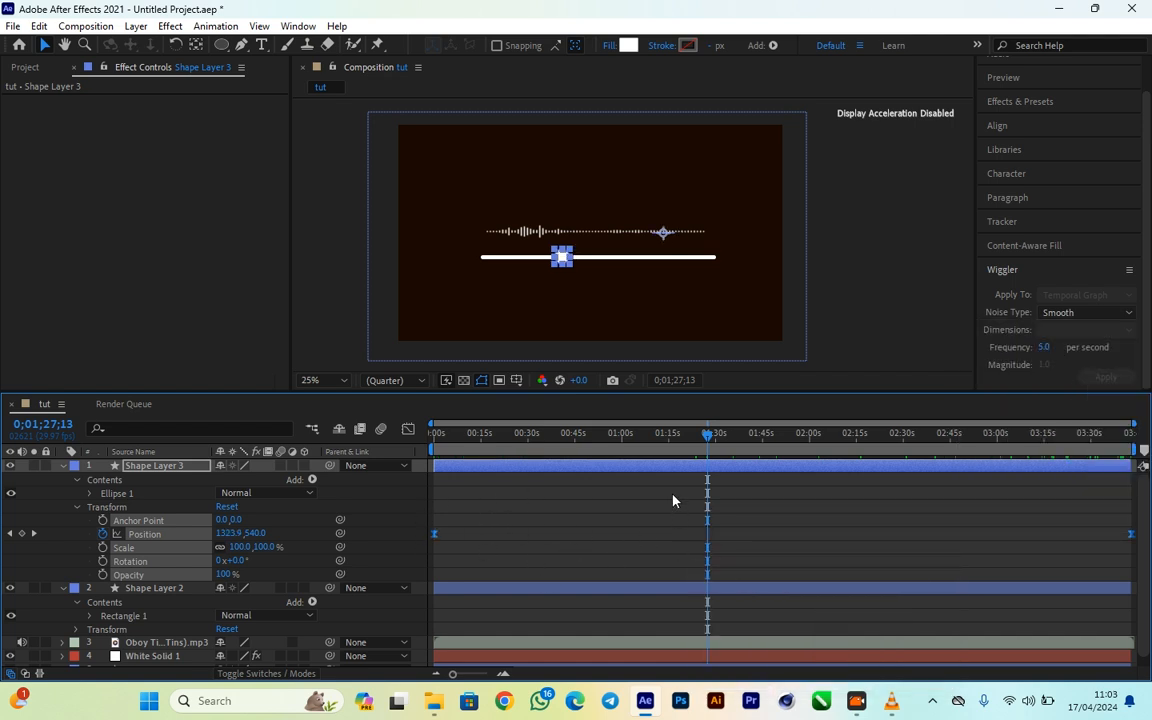
# - Play the eased knob animation from 0;00;00;00 and scrub the timeline to about 0;02;48;15 to check its movement
pyautogui.press('Home')
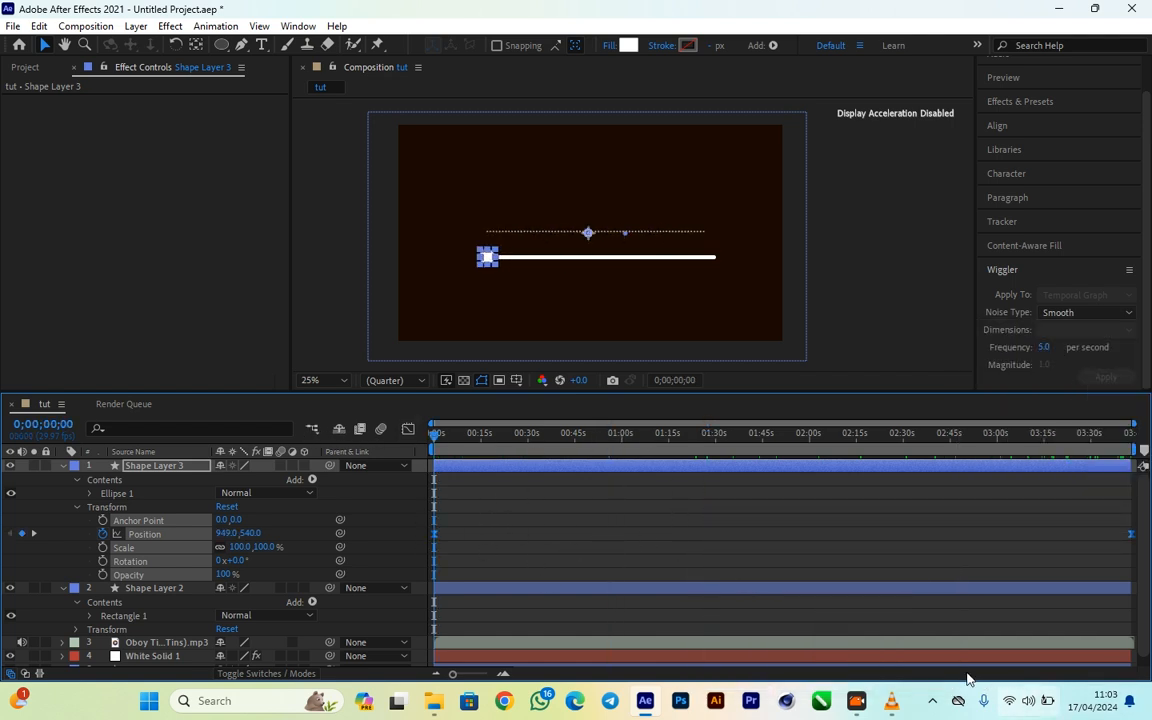
pyautogui.press('space')
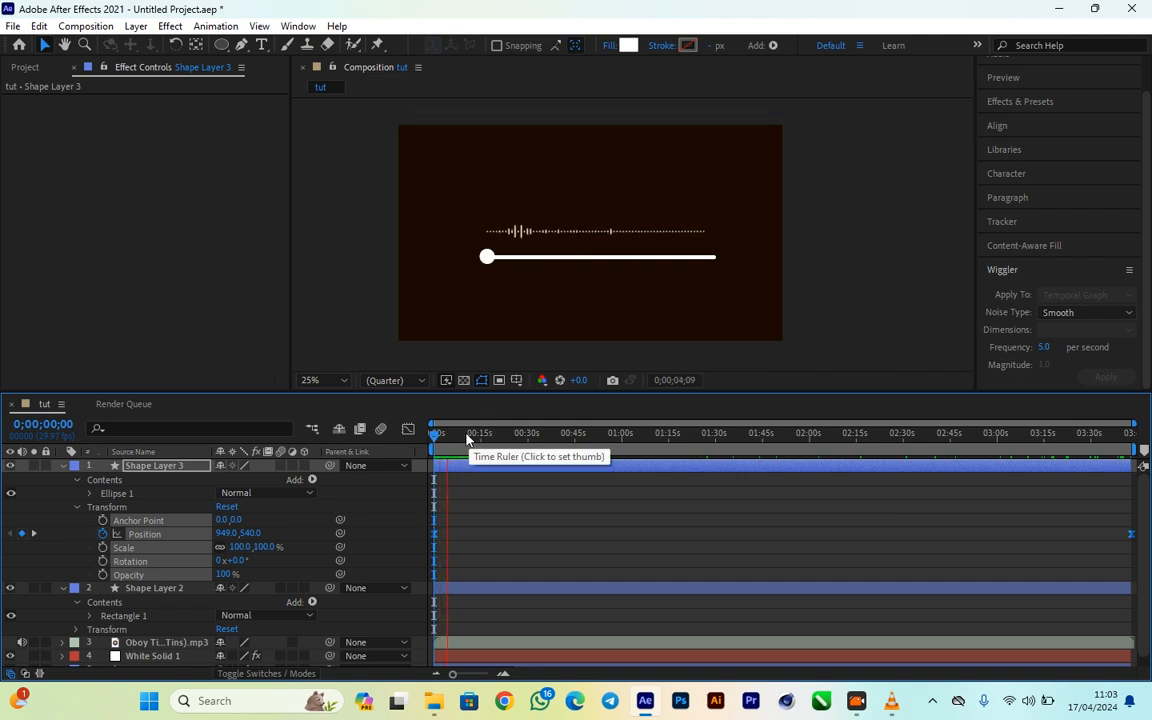
pyautogui.moveTo(462, 435); pyautogui.dragTo(962, 449)
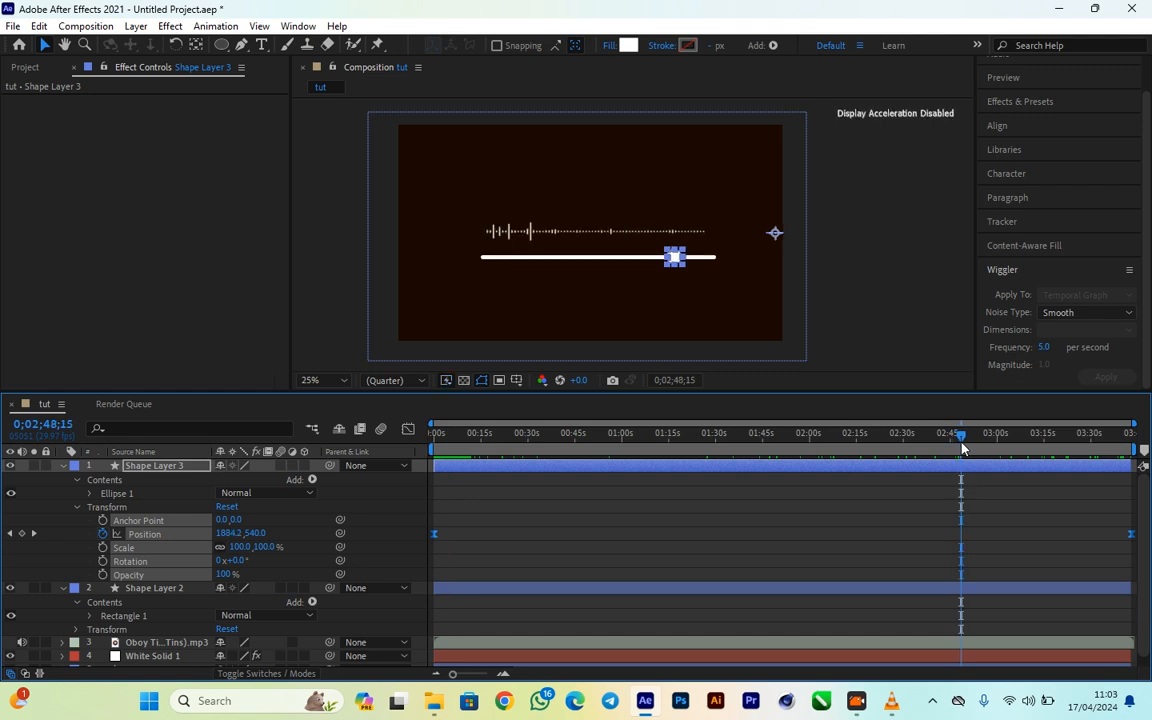